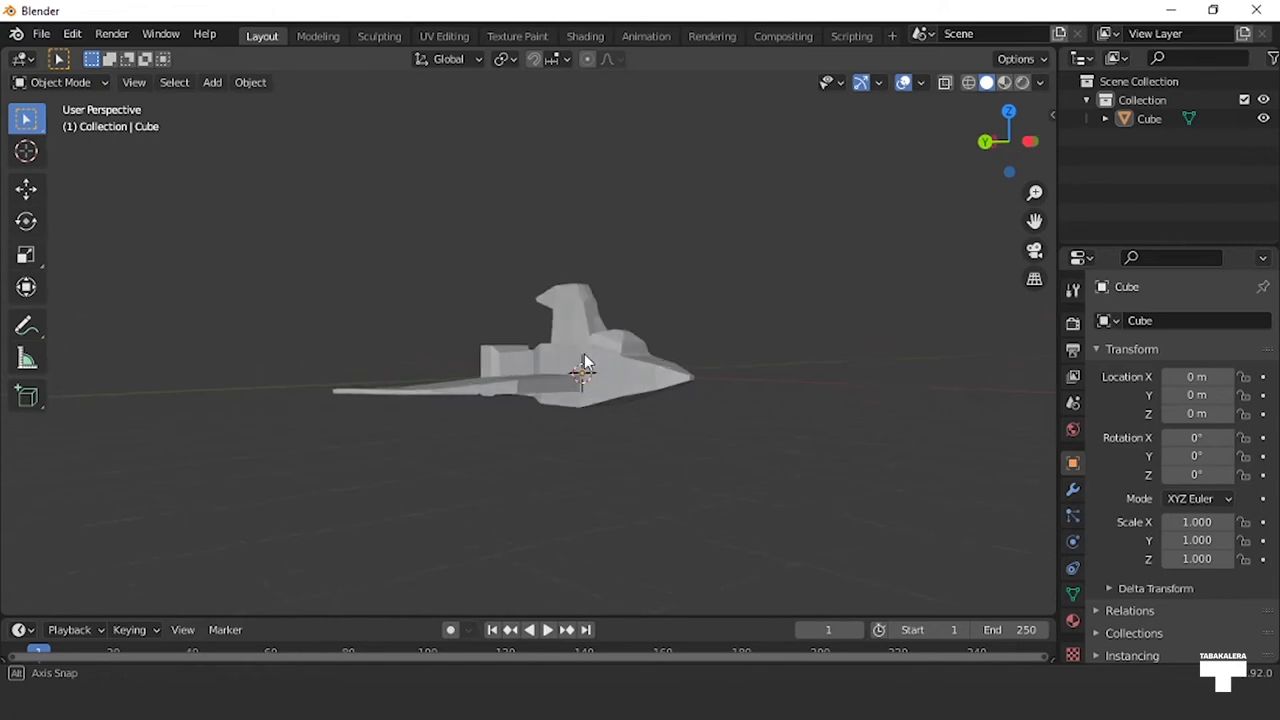
# Step: Orbit the finished spaceship preview to view it from above
pyautogui.moveTo(505, 370)
pyautogui.mouseDown(button='middle')
pyautogui.moveTo(394, 374)
pyautogui.moveTo(449, 391)
pyautogui.moveTo(458, 412)
pyautogui.mouseUp(button='middle')
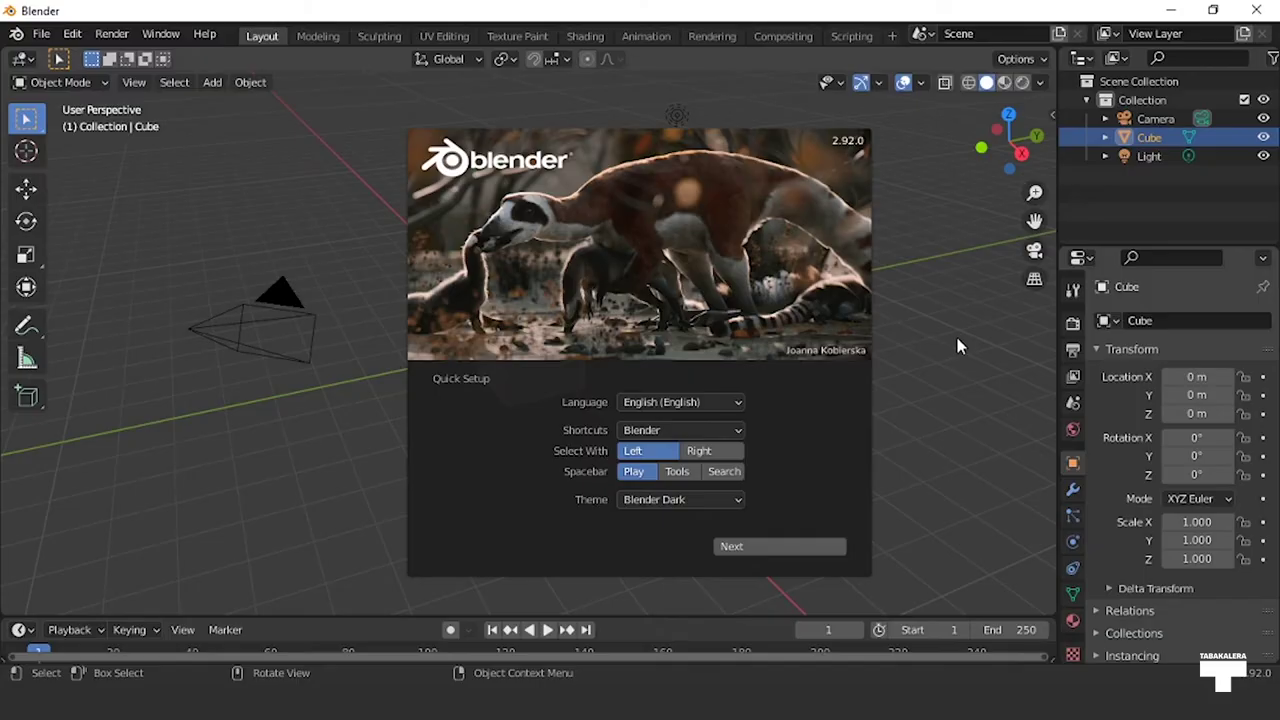
# Step: Dismiss the Quick Setup splash and orbit around the default cube
pyautogui.click(356, 190)
pyautogui.moveTo(356, 190); pyautogui.dragTo(726, 177, button='middle')
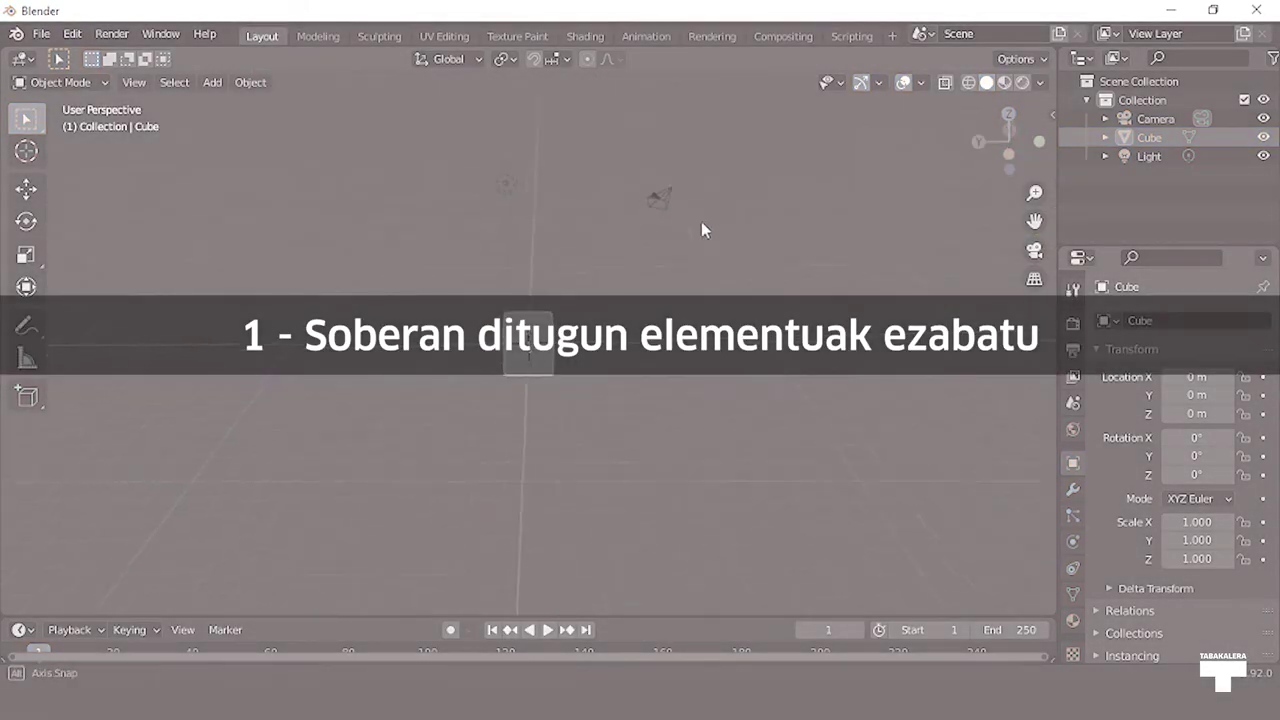
pyautogui.moveTo(701, 221)
pyautogui.mouseDown(button='middle')
pyautogui.moveTo(560, 251)
pyautogui.moveTo(648, 263)
pyautogui.mouseUp(button='middle')
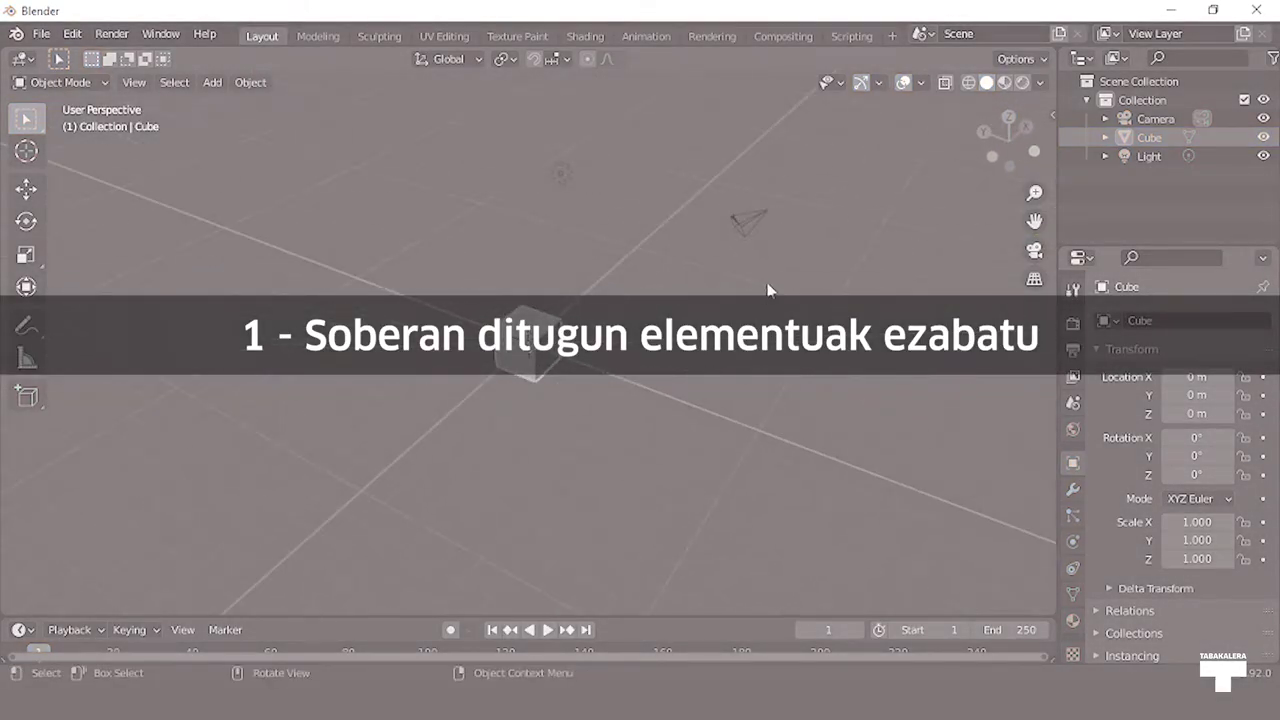
# Step: Delete the Camera and the Light from the scene
pyautogui.click(756, 219)
pyautogui.rightClick(756, 219)
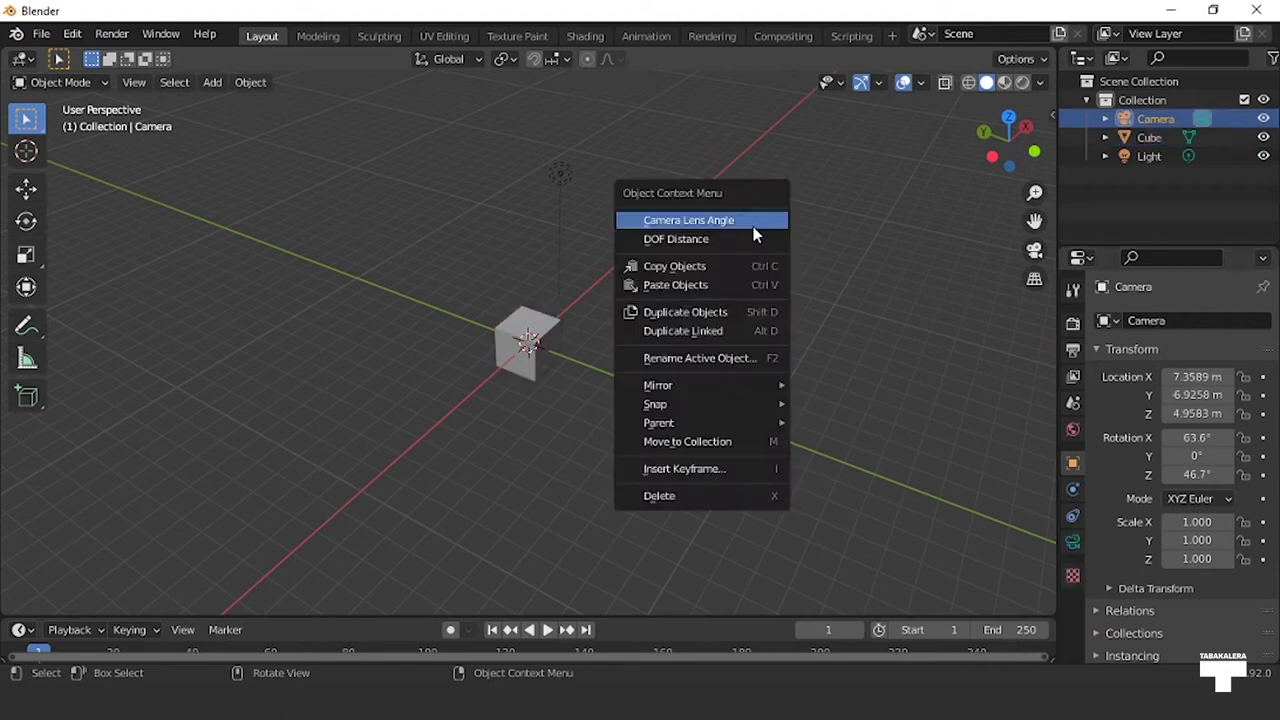
pyautogui.click(697, 492)
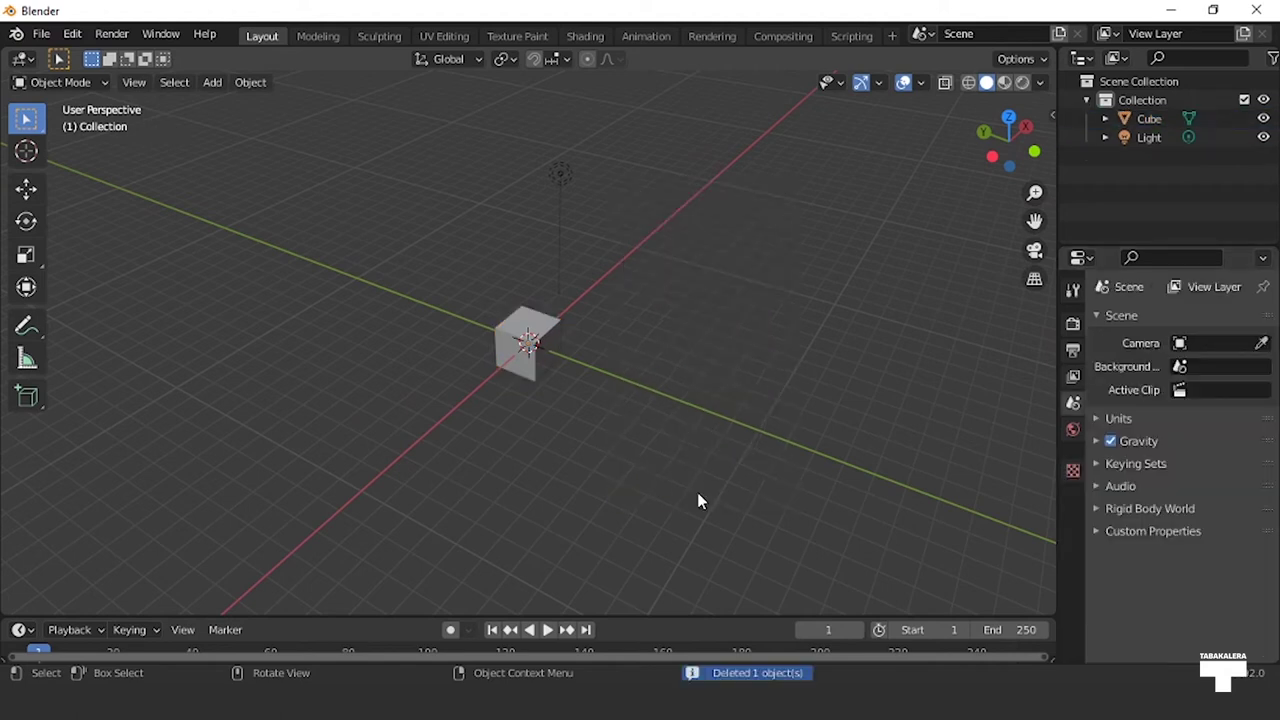
pyautogui.click(560, 172)
pyautogui.rightClick(560, 172)
pyautogui.click(545, 347)
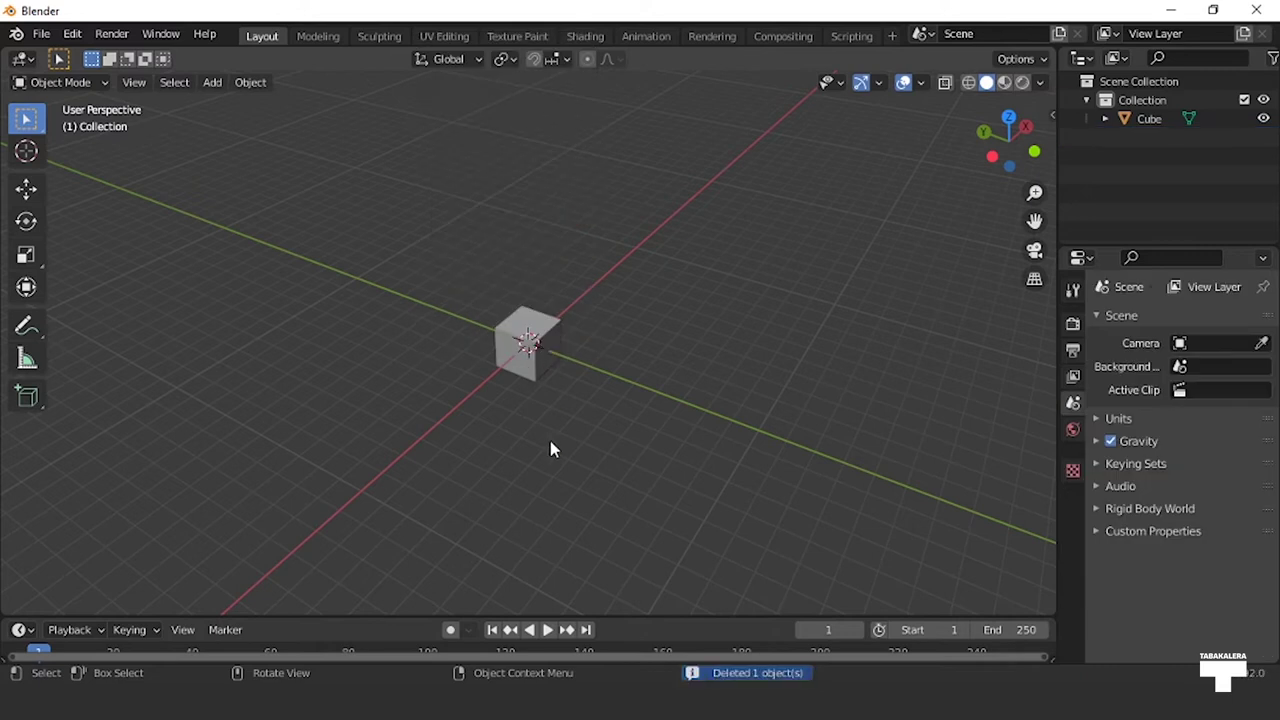
# Step: Zoom in on the default cube and select it
pyautogui.moveTo(550, 449); pyautogui.dragTo(590, 421, button='middle')
pyautogui.scroll(2, 590, 421)
pyautogui.scroll(2, 590, 421)
pyautogui.scroll(3, 590, 421)
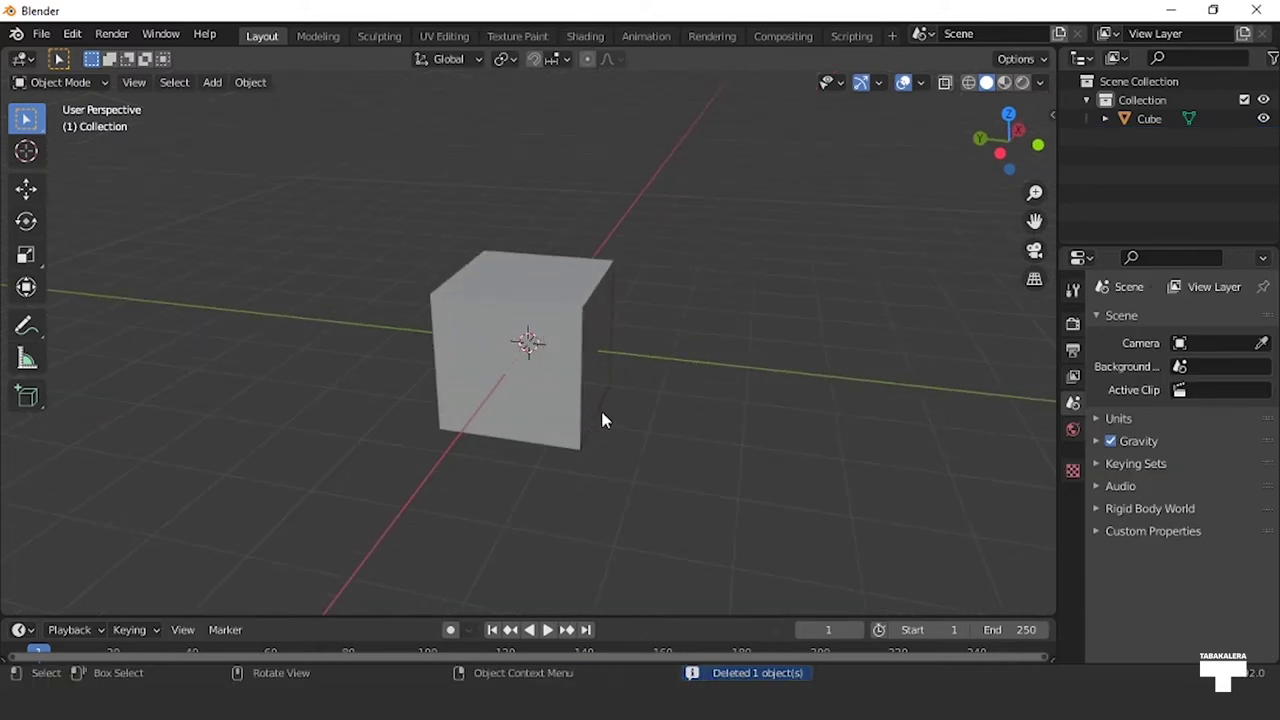
pyautogui.click(585, 415)
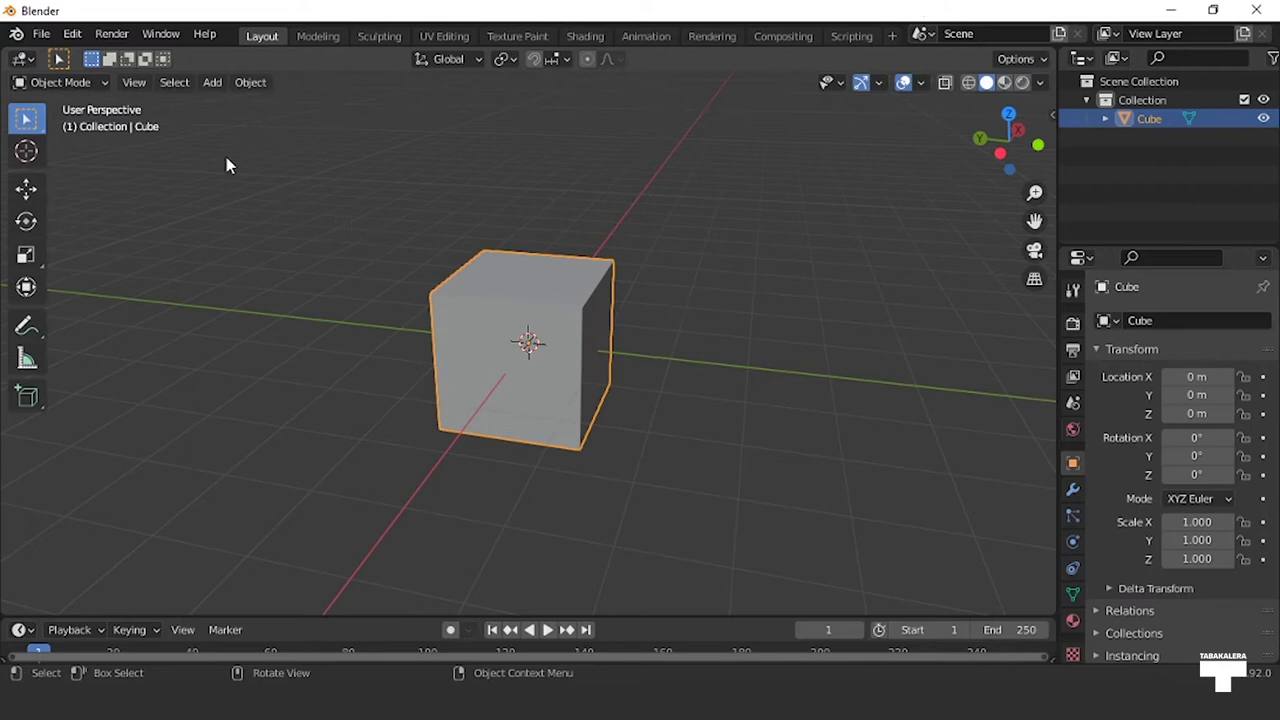
# Step: Put the cube into Edit Mode with face select mode
pyautogui.click(86, 86)
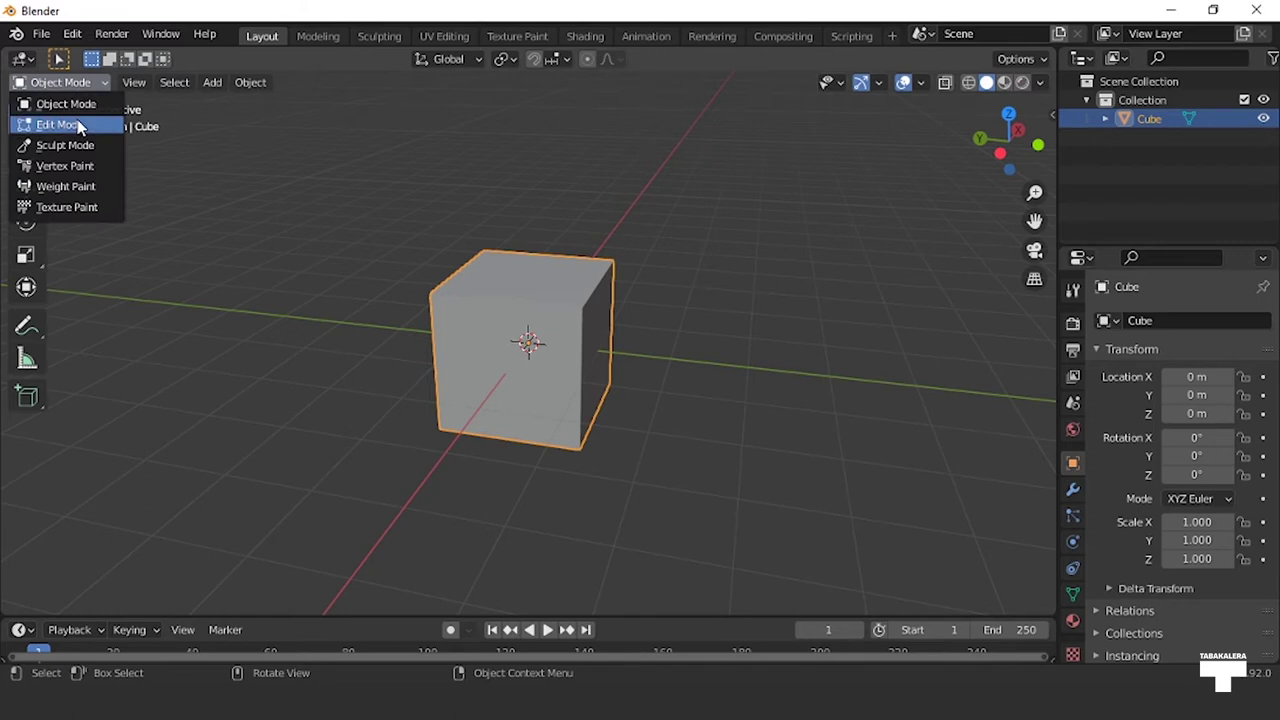
pyautogui.click(80, 126)
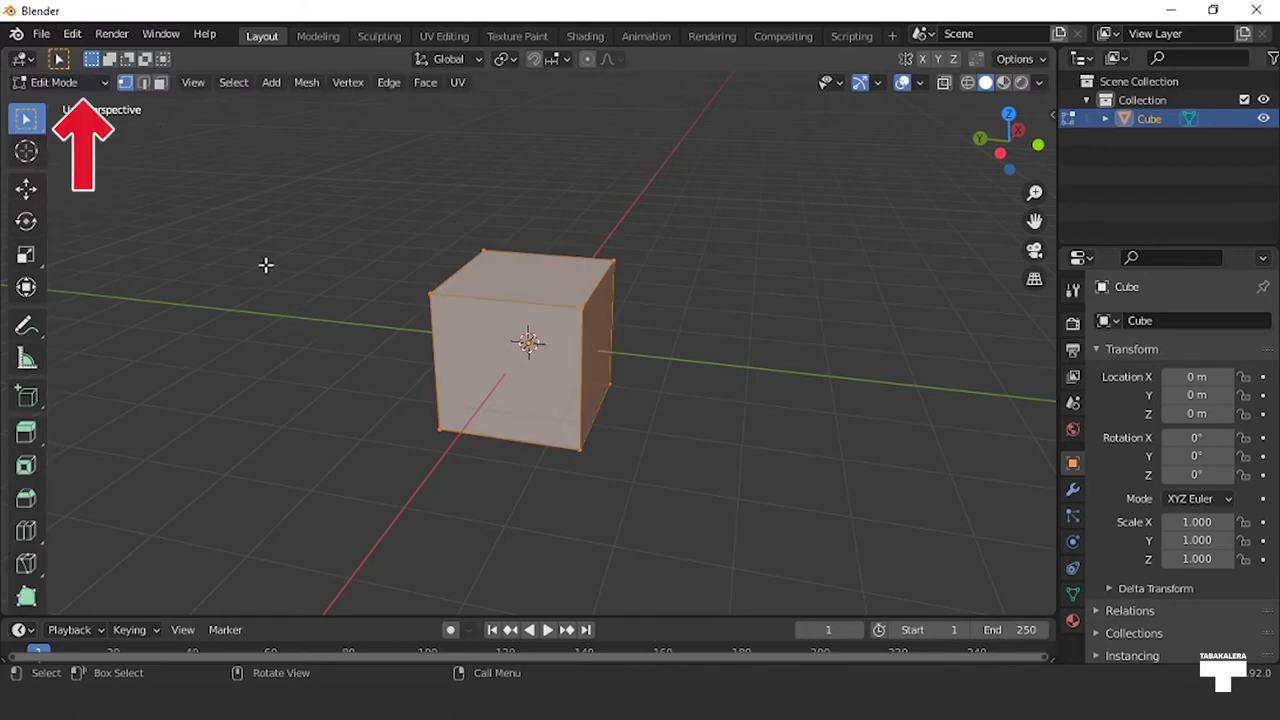
pyautogui.click(144, 84)
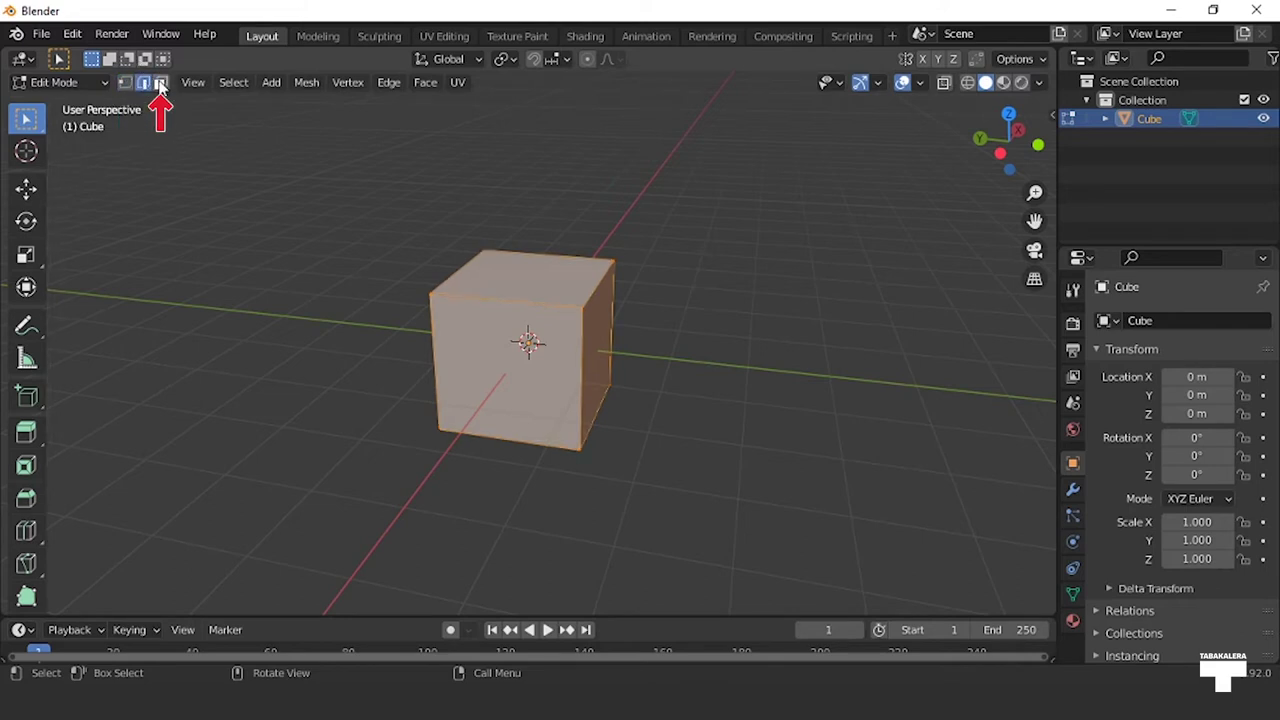
pyautogui.click(160, 84)
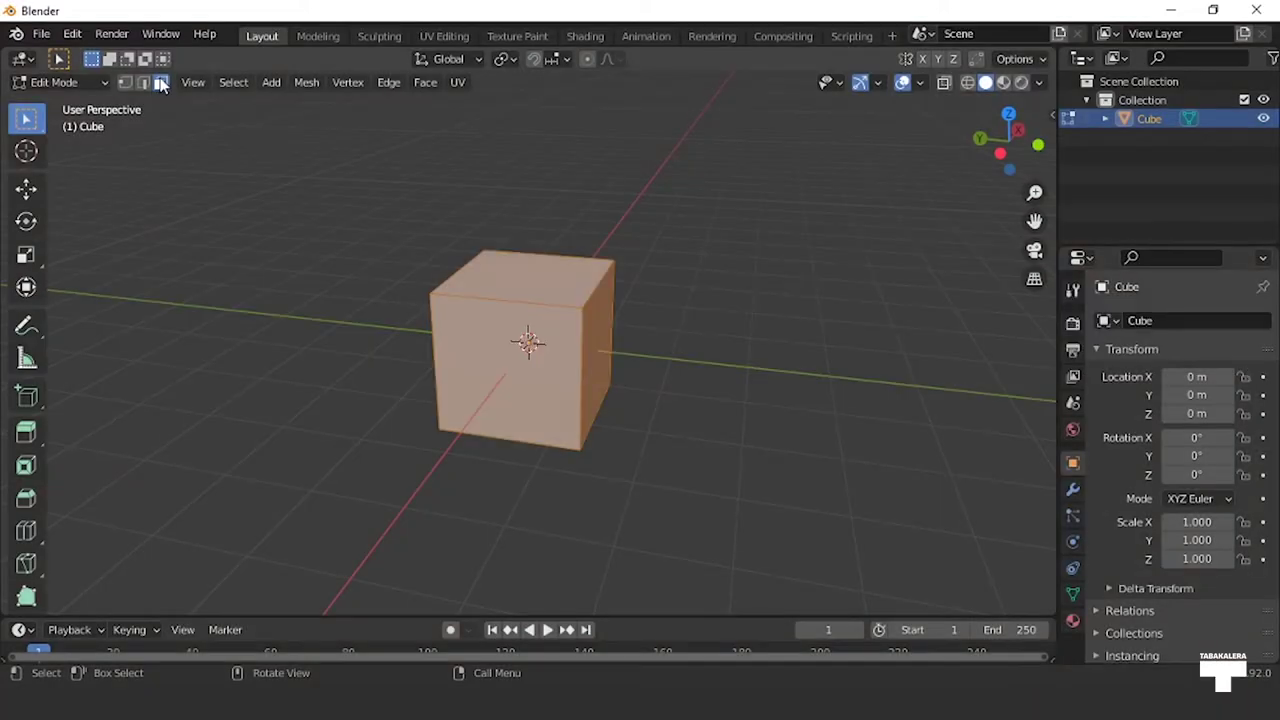
# Step: Deselect everything and select only the cube's left face
pyautogui.click(242, 230)
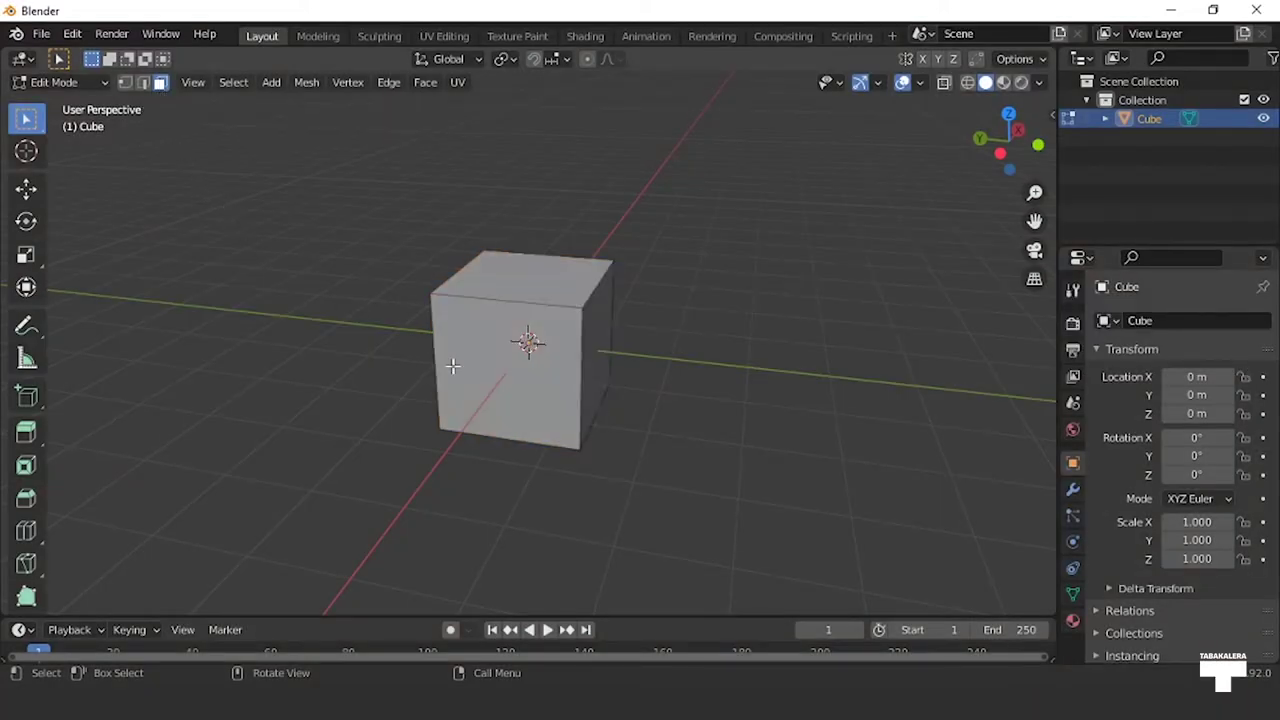
pyautogui.moveTo(493, 374)
pyautogui.mouseDown(button='middle')
pyautogui.moveTo(705, 389)
pyautogui.moveTo(626, 389)
pyautogui.mouseUp(button='middle')
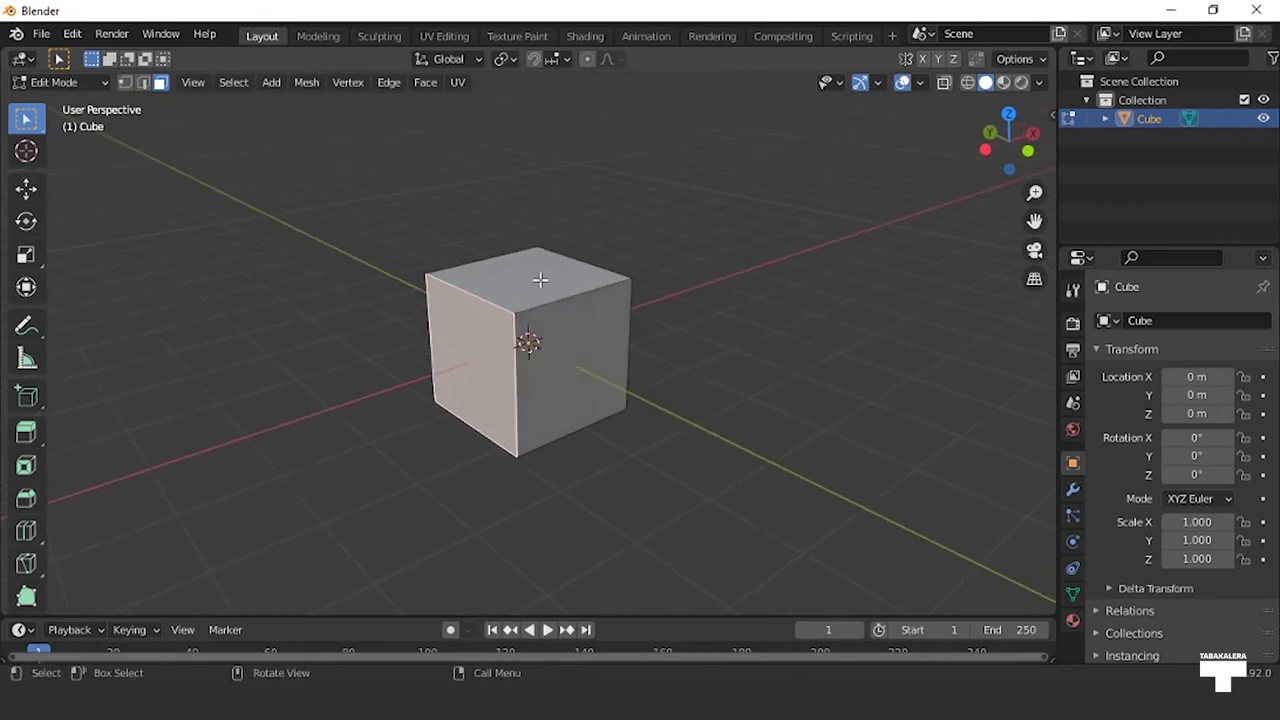
pyautogui.click(540, 282)
pyautogui.click(585, 382)
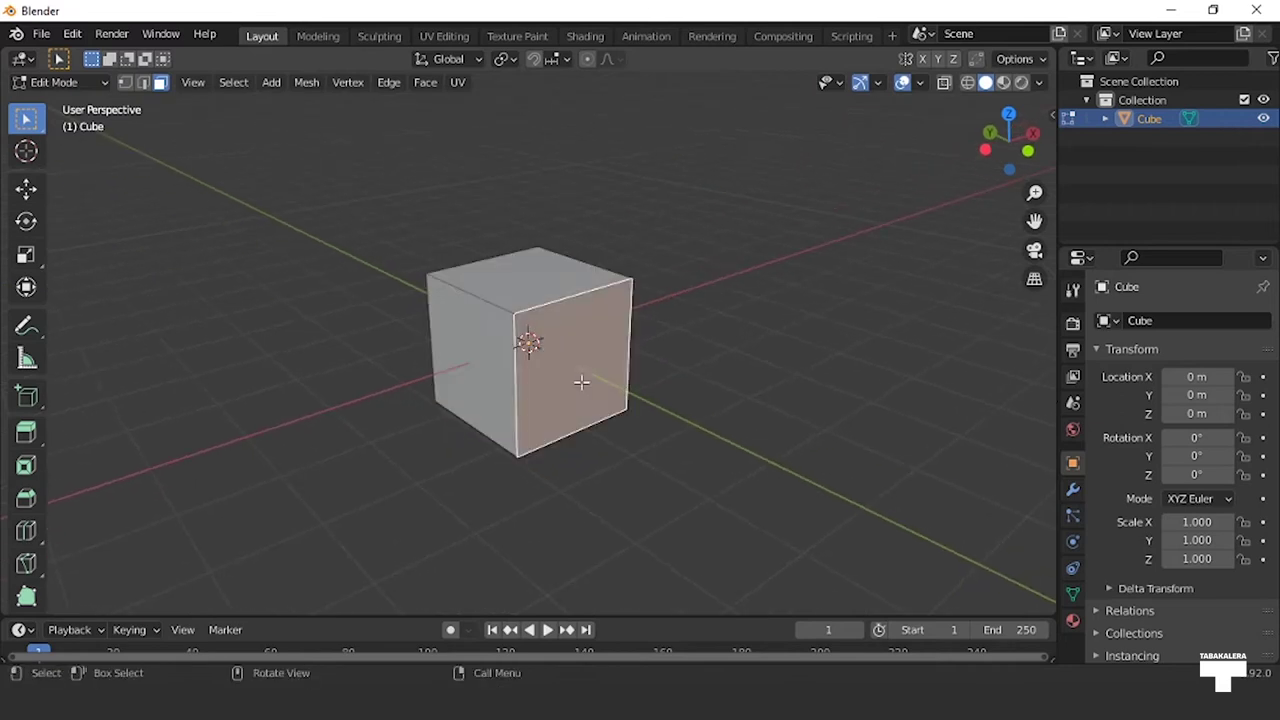
pyautogui.click(475, 363)
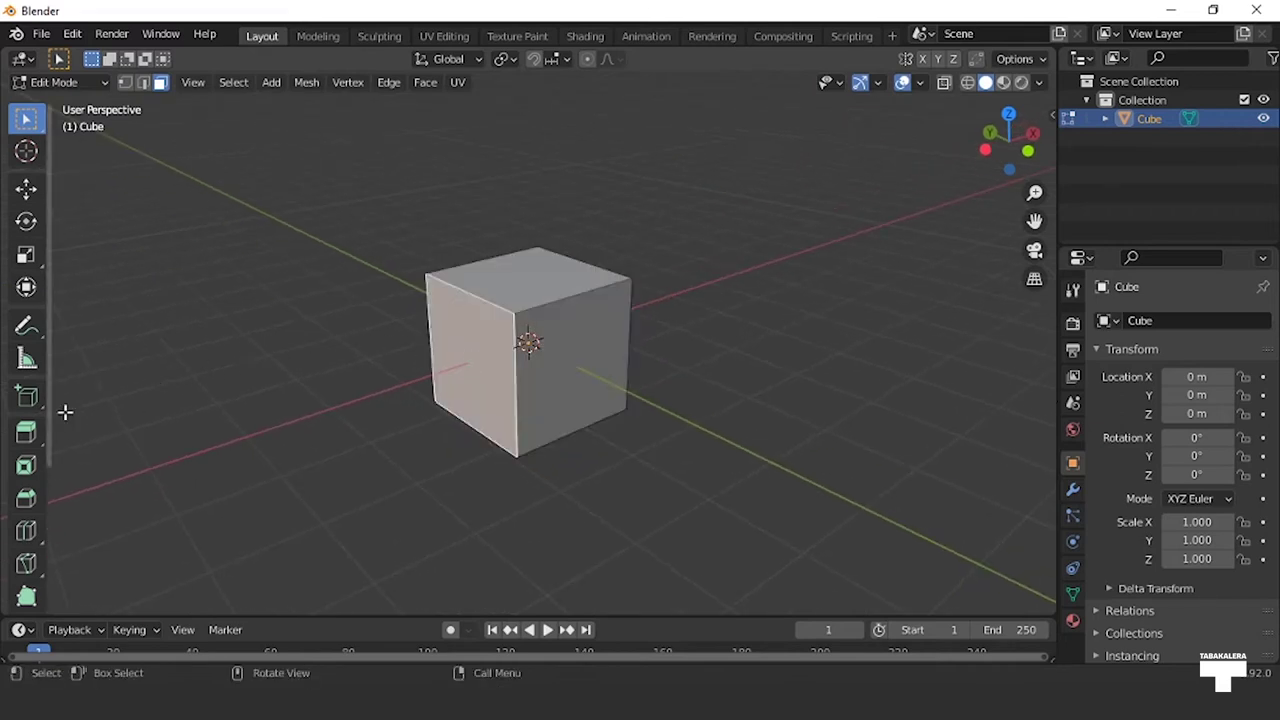
# Step: Extrude the left face outward and scale the new end face smaller
pyautogui.click(30, 432)
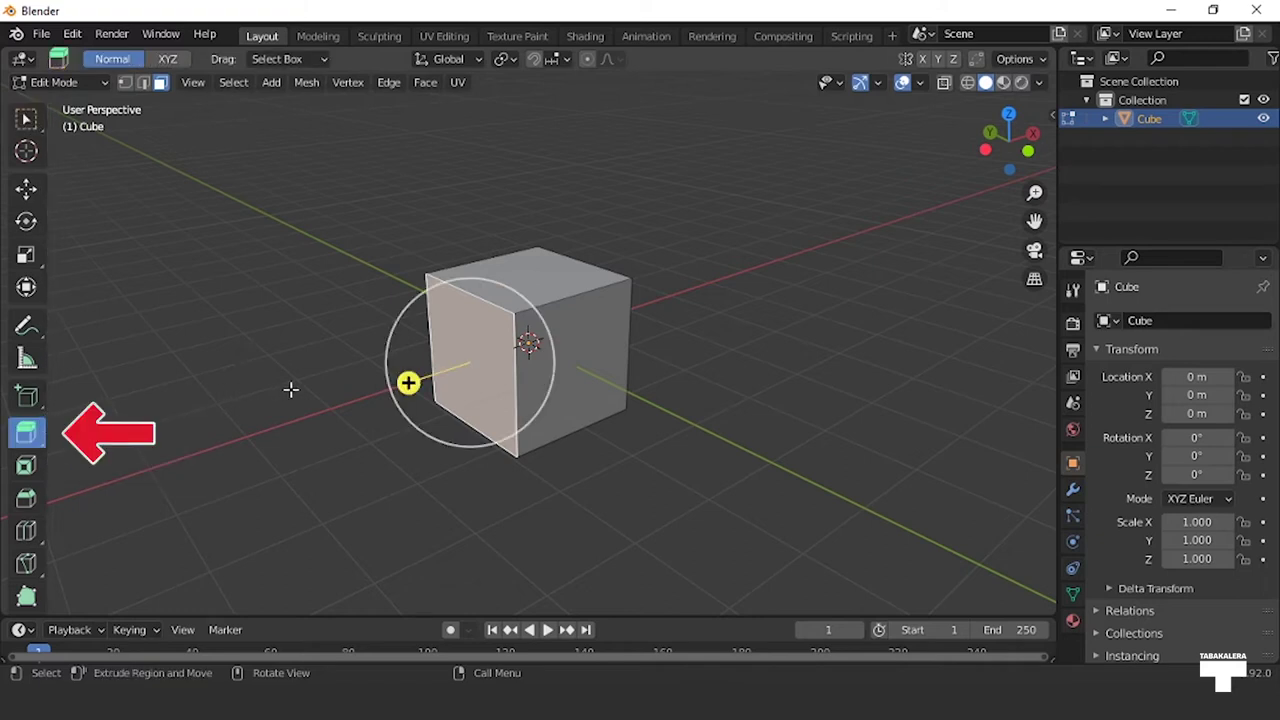
pyautogui.moveTo(405, 381); pyautogui.dragTo(302, 414)
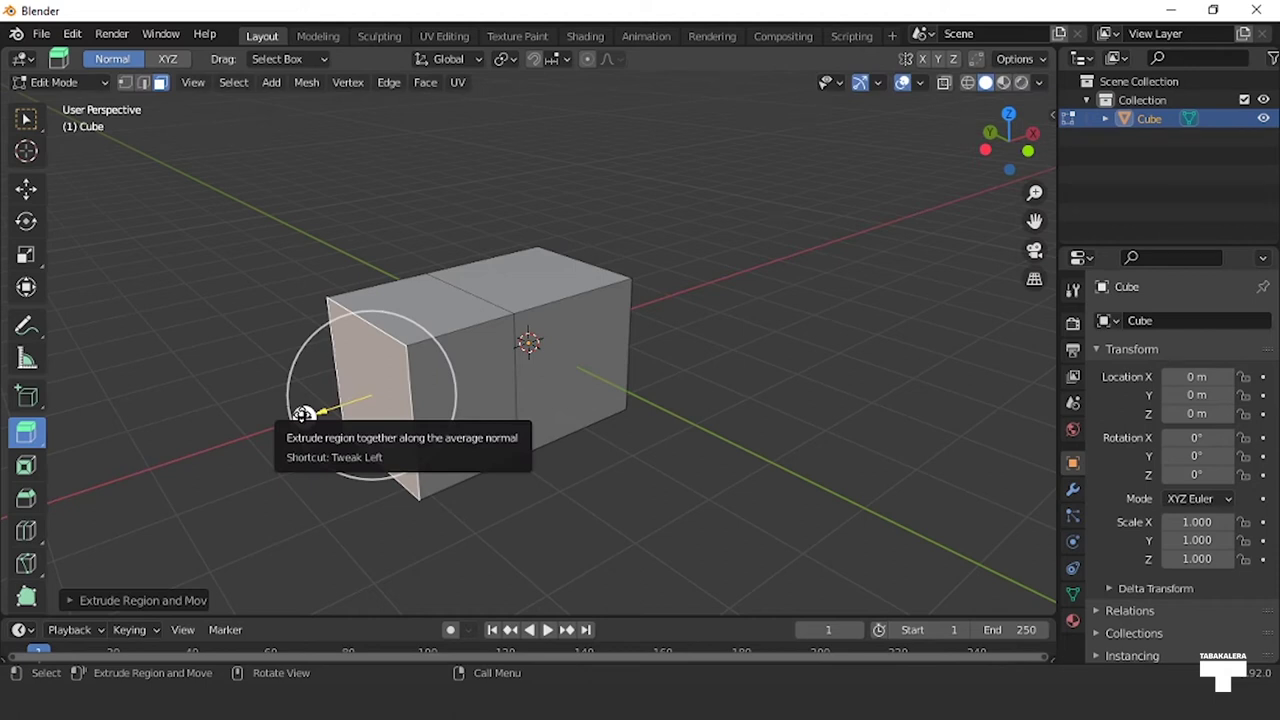
pyautogui.click(26, 255)
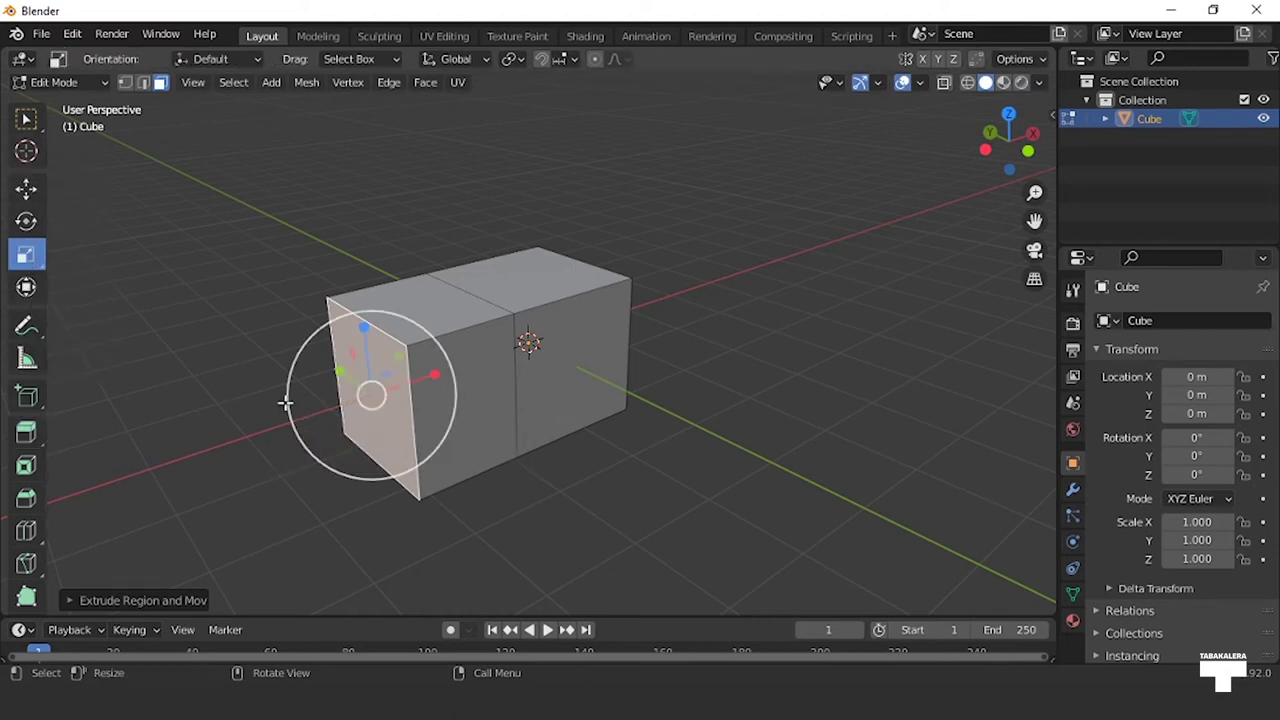
pyautogui.moveTo(364, 326); pyautogui.dragTo(357, 380)
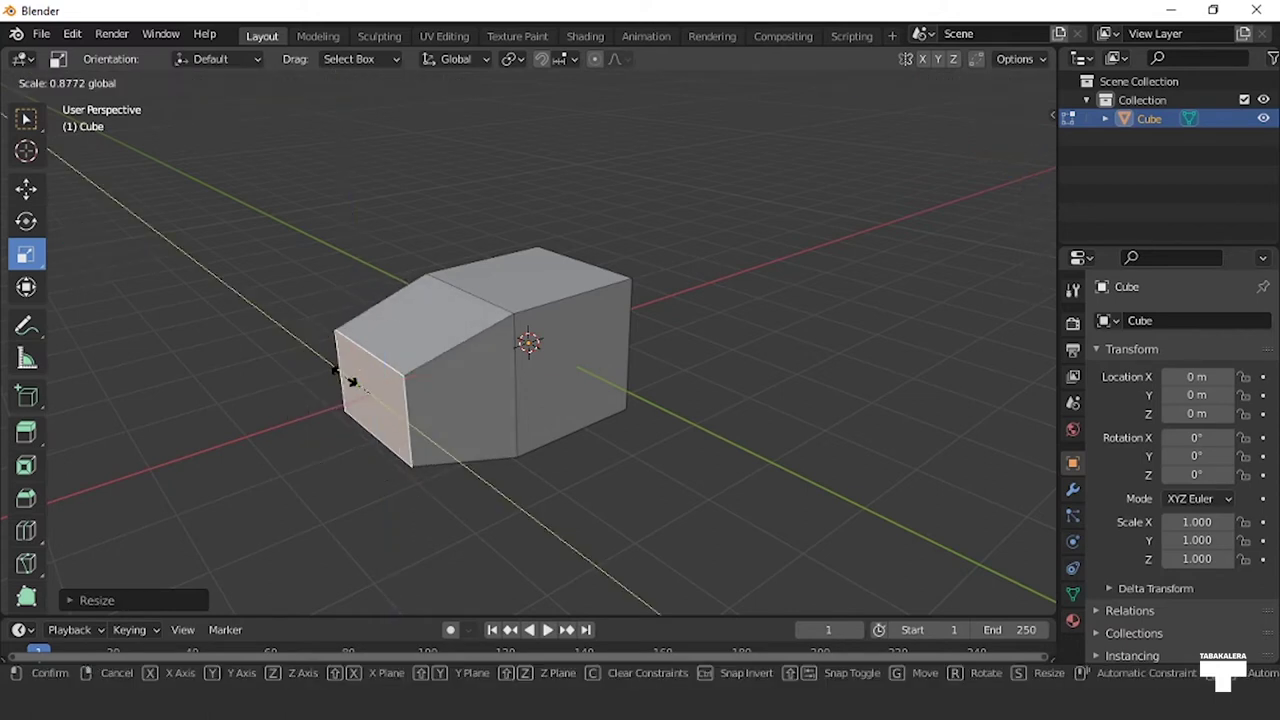
# Step: Extrude the end face again, scale it to about 0.71 and narrow it along Y
pyautogui.click(26, 398)
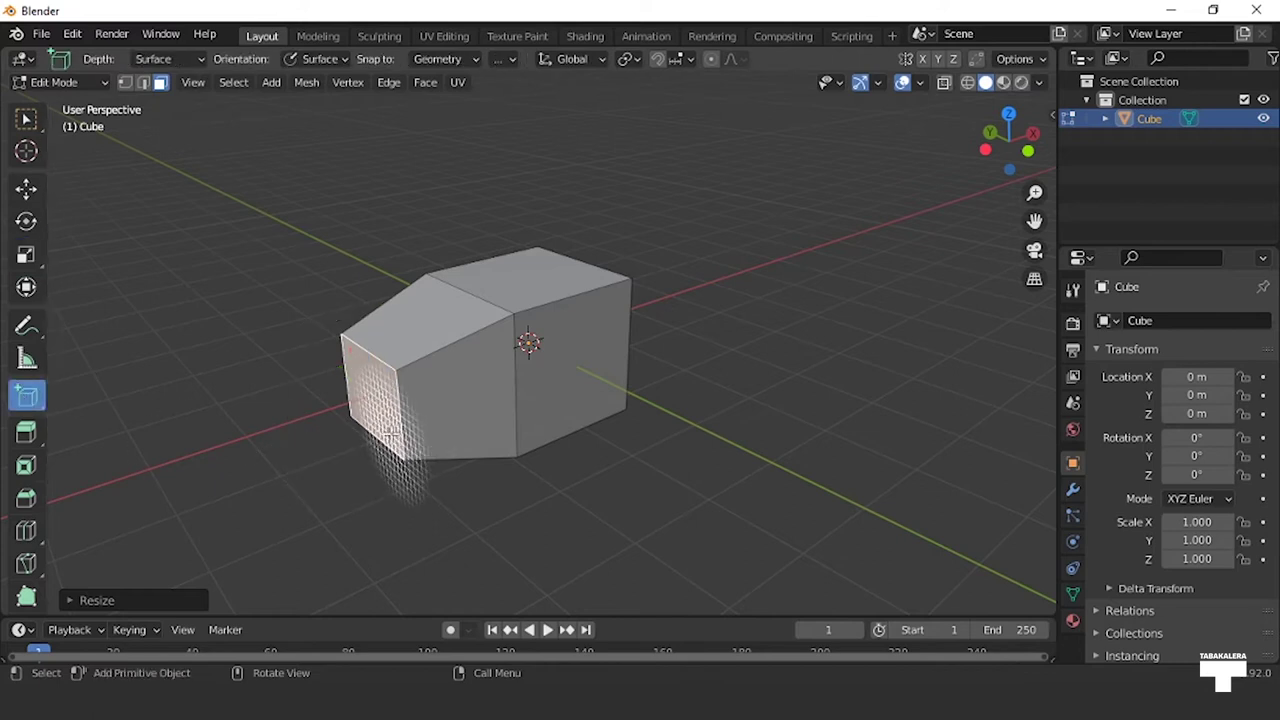
pyautogui.click(28, 435)
pyautogui.moveTo(306, 419); pyautogui.dragTo(212, 455)
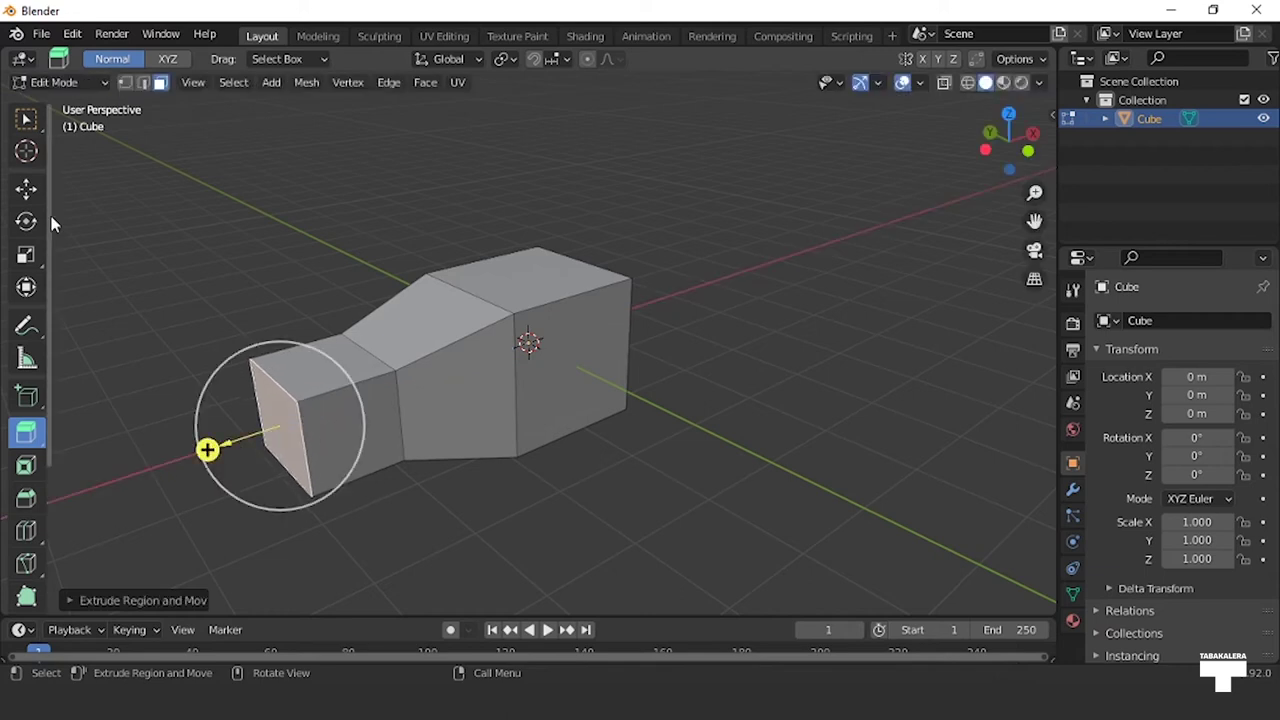
pyautogui.click(26, 256)
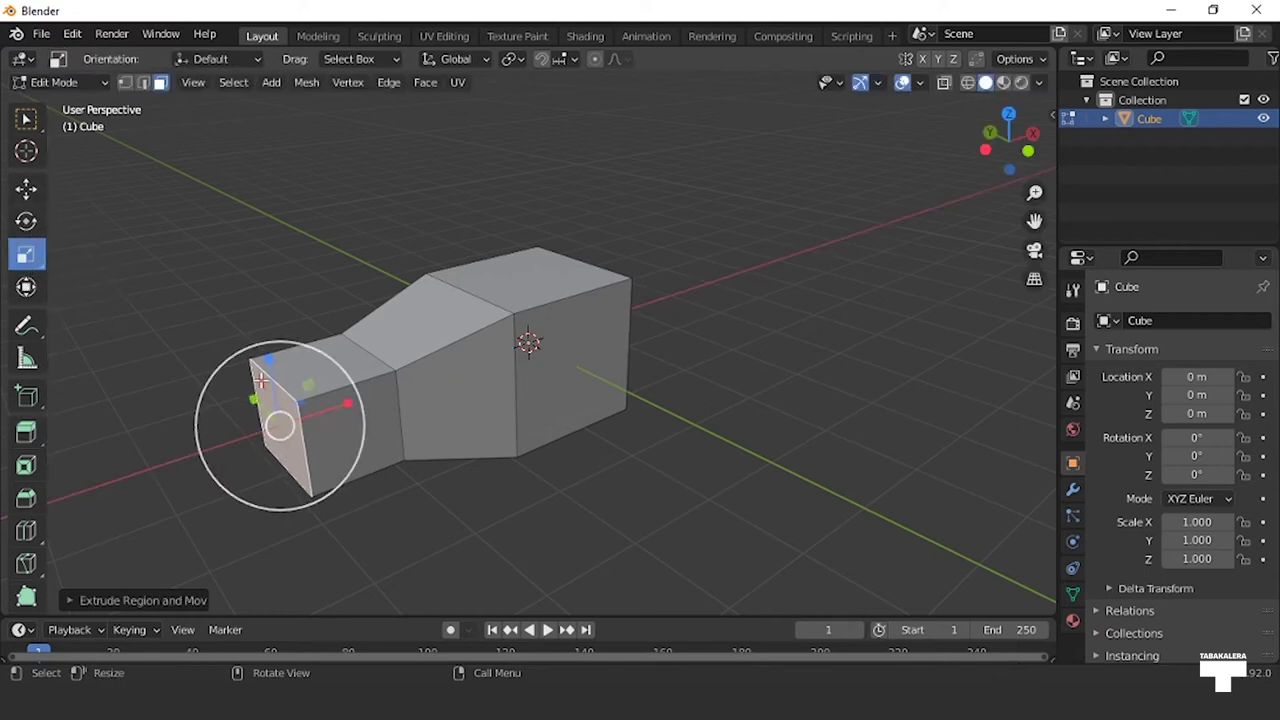
pyautogui.moveTo(268, 360); pyautogui.dragTo(272, 380)
pyautogui.moveTo(285, 410); pyautogui.dragTo(364, 366, button='middle')
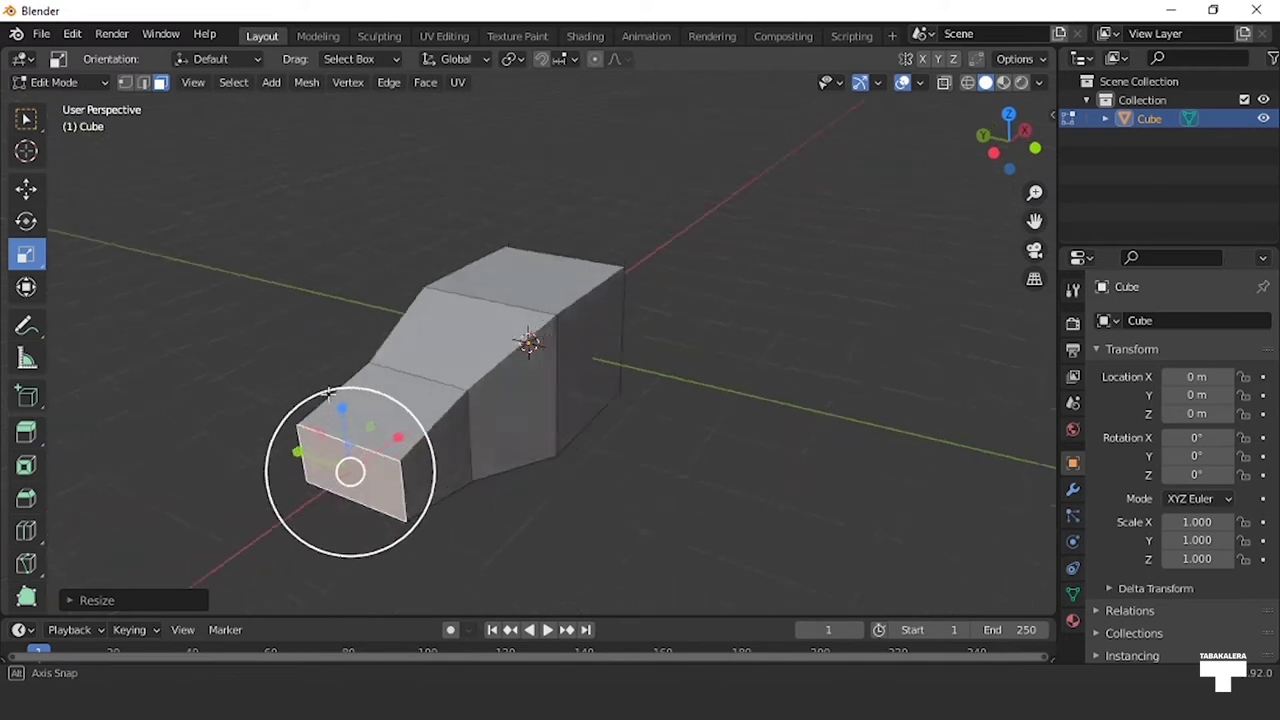
pyautogui.moveTo(380, 430); pyautogui.dragTo(418, 413)
pyautogui.moveTo(466, 414); pyautogui.dragTo(369, 385, button='middle')
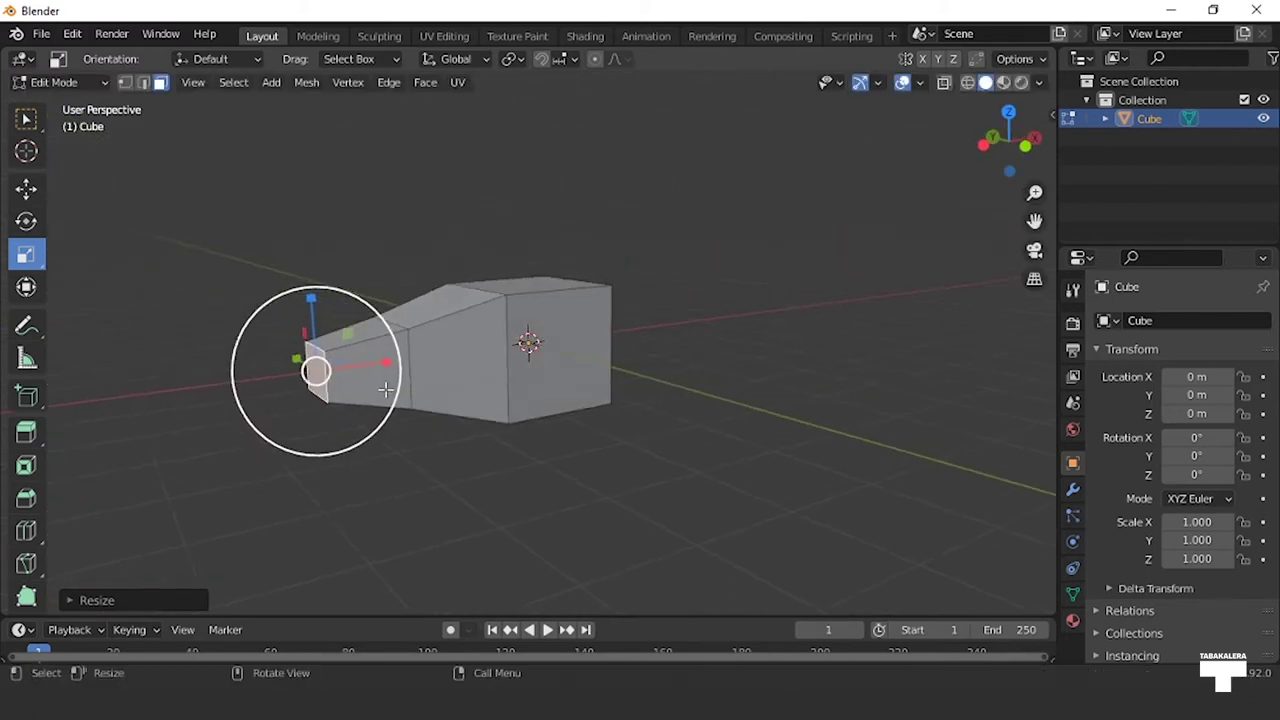
pyautogui.moveTo(243, 366); pyautogui.dragTo(363, 363, button='middle')
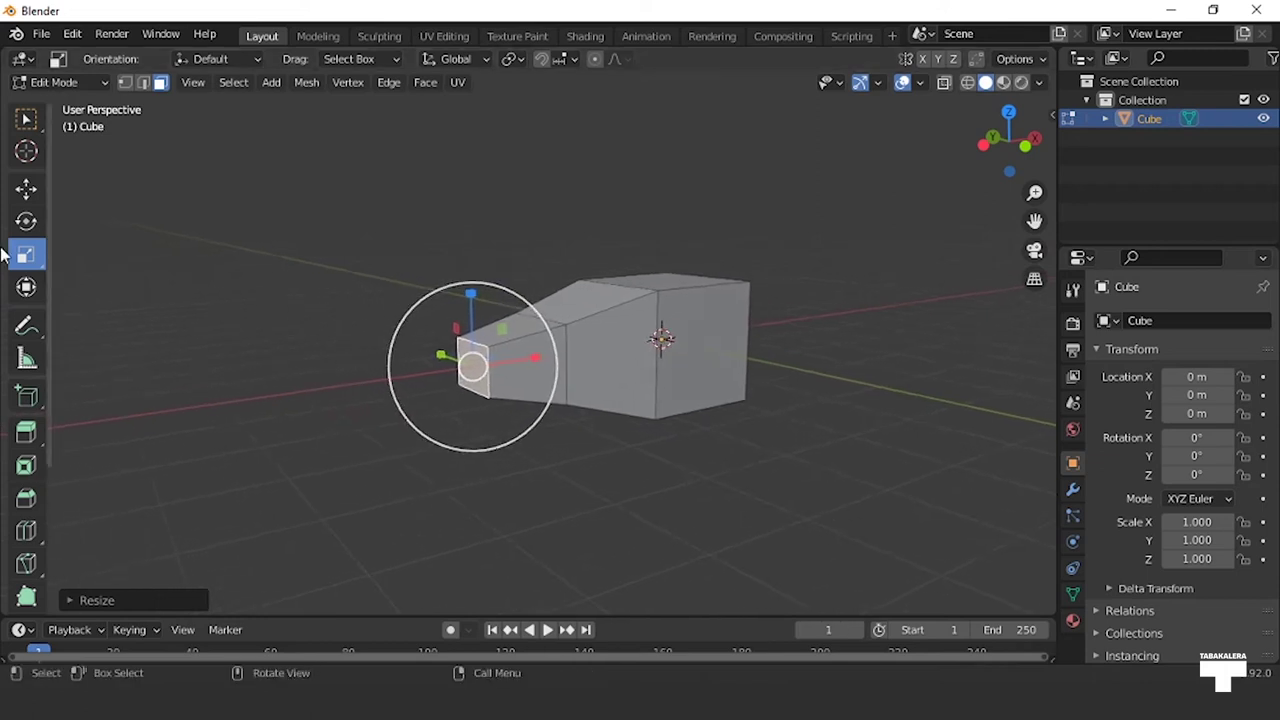
# Step: Extrude the nose face further and flatten it along Z and narrow it along Y
pyautogui.click(26, 431)
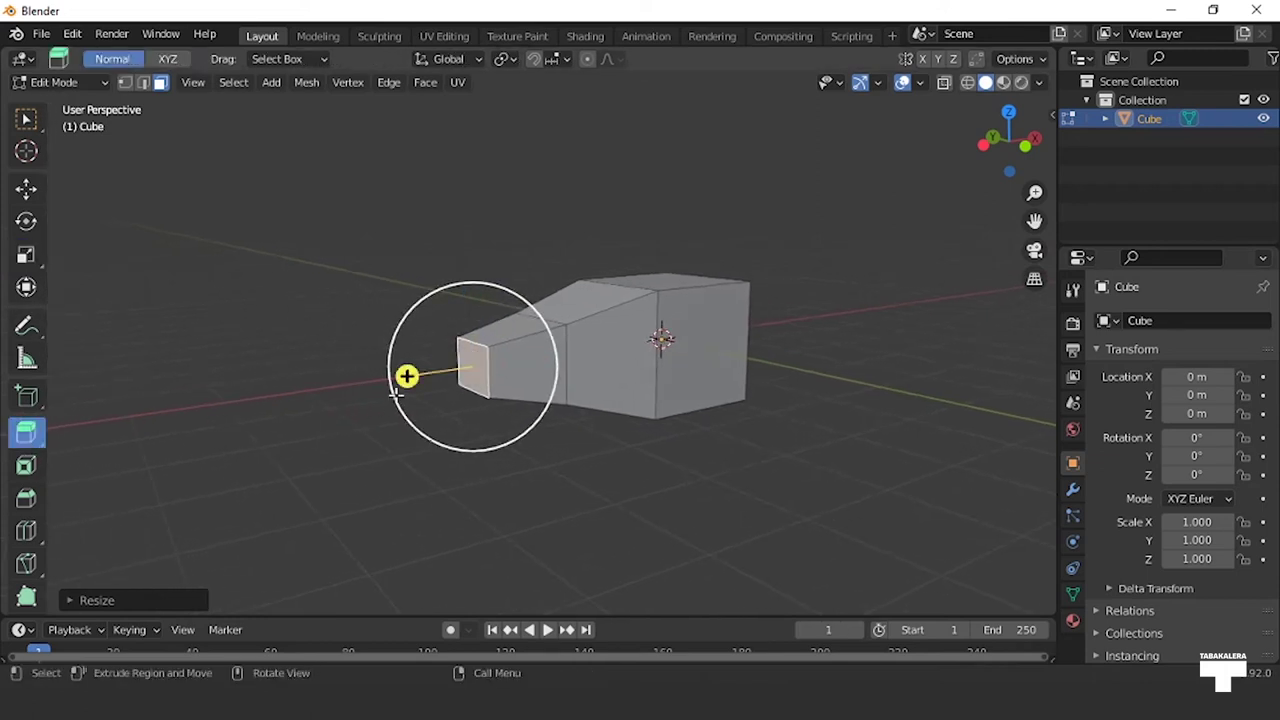
pyautogui.moveTo(405, 374); pyautogui.dragTo(338, 390)
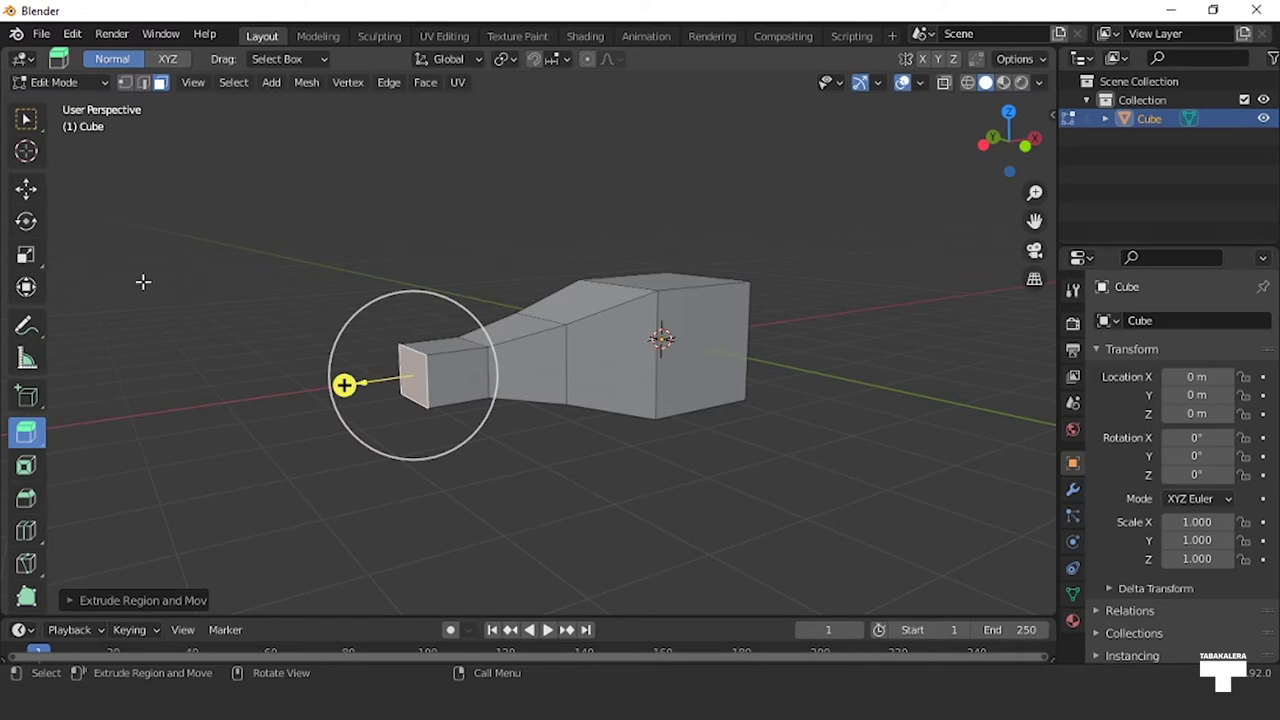
pyautogui.click(29, 261)
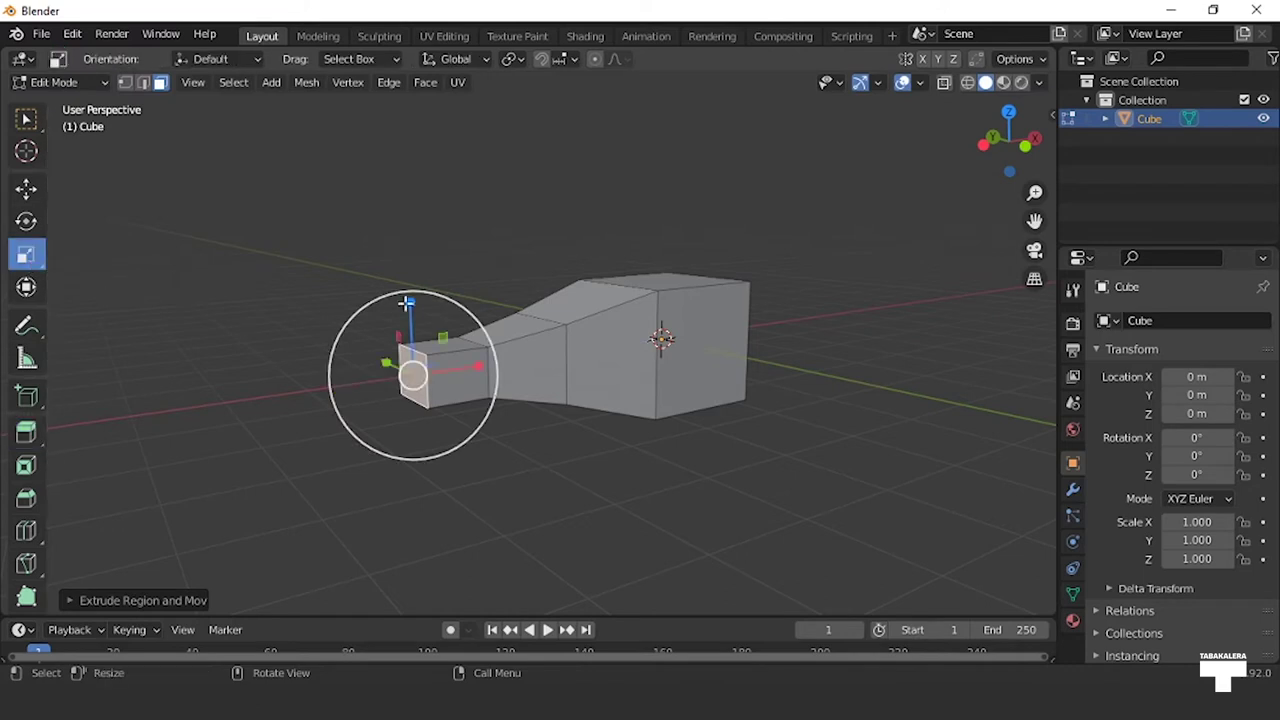
pyautogui.moveTo(410, 302); pyautogui.dragTo(406, 372)
pyautogui.moveTo(406, 380); pyautogui.dragTo(449, 380, button='middle')
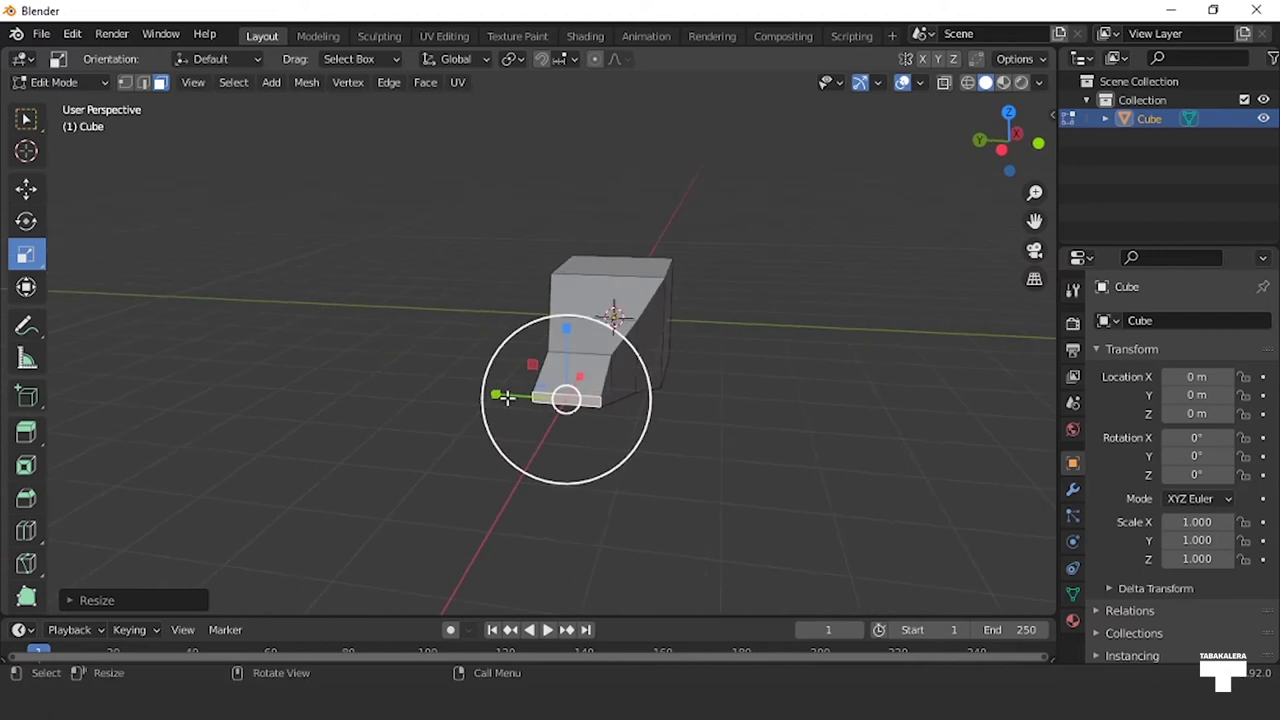
pyautogui.moveTo(503, 397); pyautogui.dragTo(548, 398)
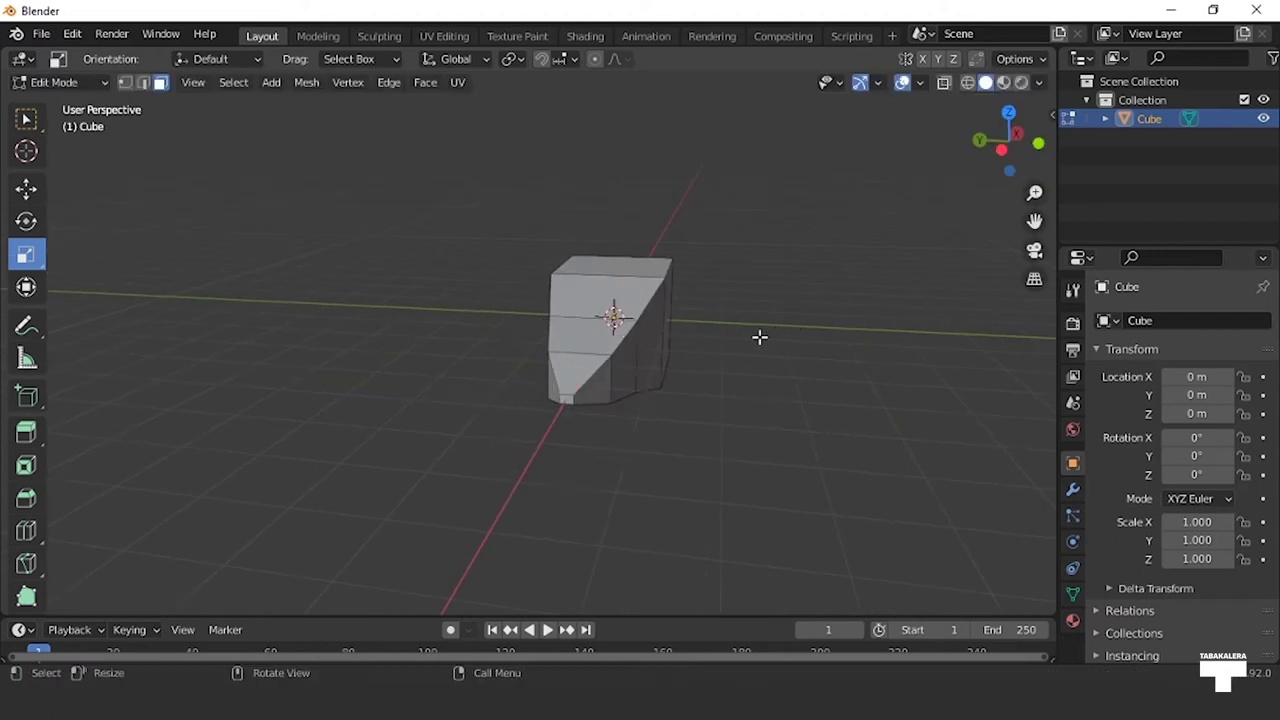
# Step: Orbit and zoom to inspect the tapered hull from the side
pyautogui.moveTo(329, 240)
pyautogui.mouseDown(button='middle')
pyautogui.moveTo(451, 309)
pyautogui.moveTo(396, 309)
pyautogui.moveTo(320, 234)
pyautogui.moveTo(242, 251)
pyautogui.moveTo(583, 296)
pyautogui.mouseUp(button='middle')
pyautogui.scroll(-4, 396, 309)
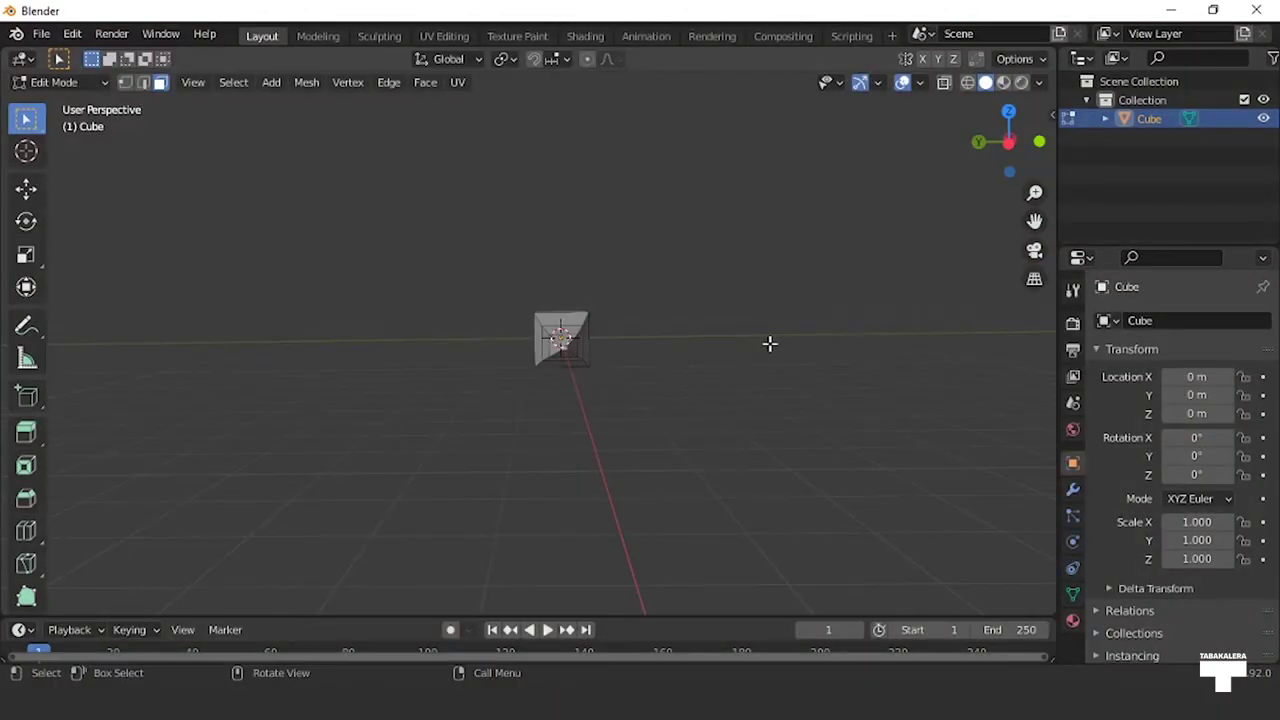
pyautogui.scroll(3, 770, 347)
pyautogui.moveTo(770, 347); pyautogui.dragTo(642, 393, button='middle')
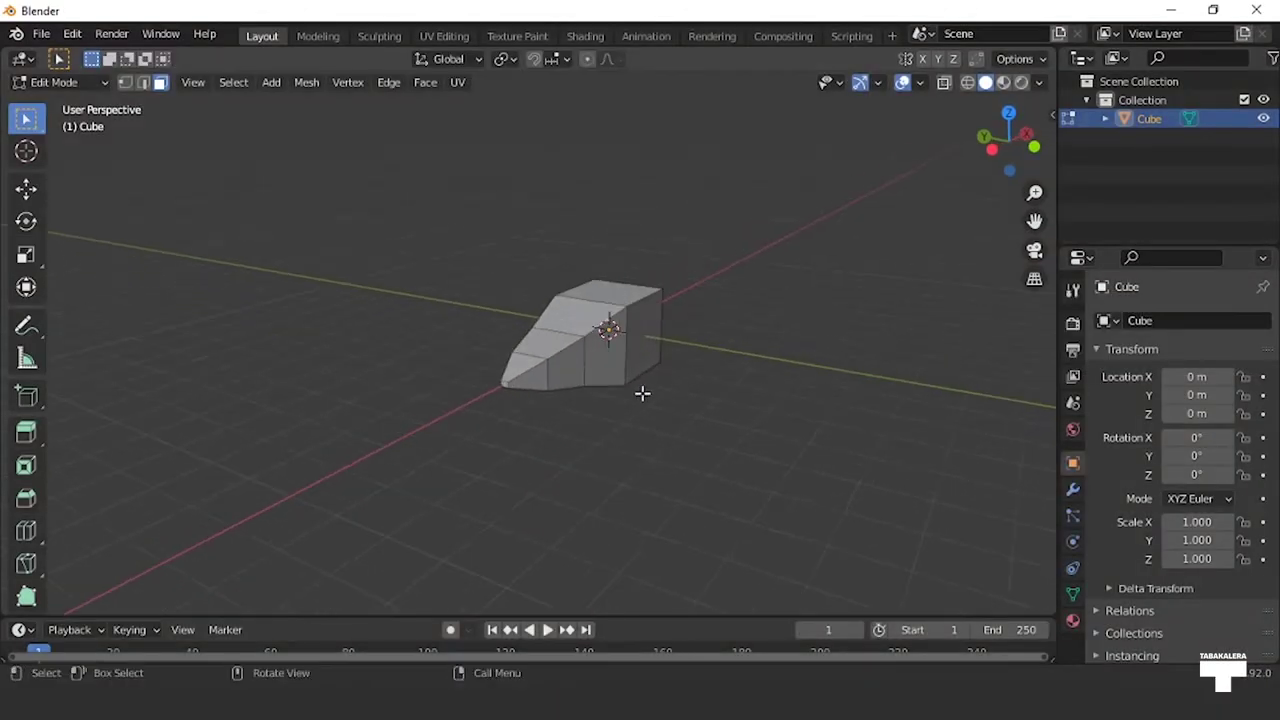
# Step: Add a centred vertical edge loop across the hull
pyautogui.click(20, 531)
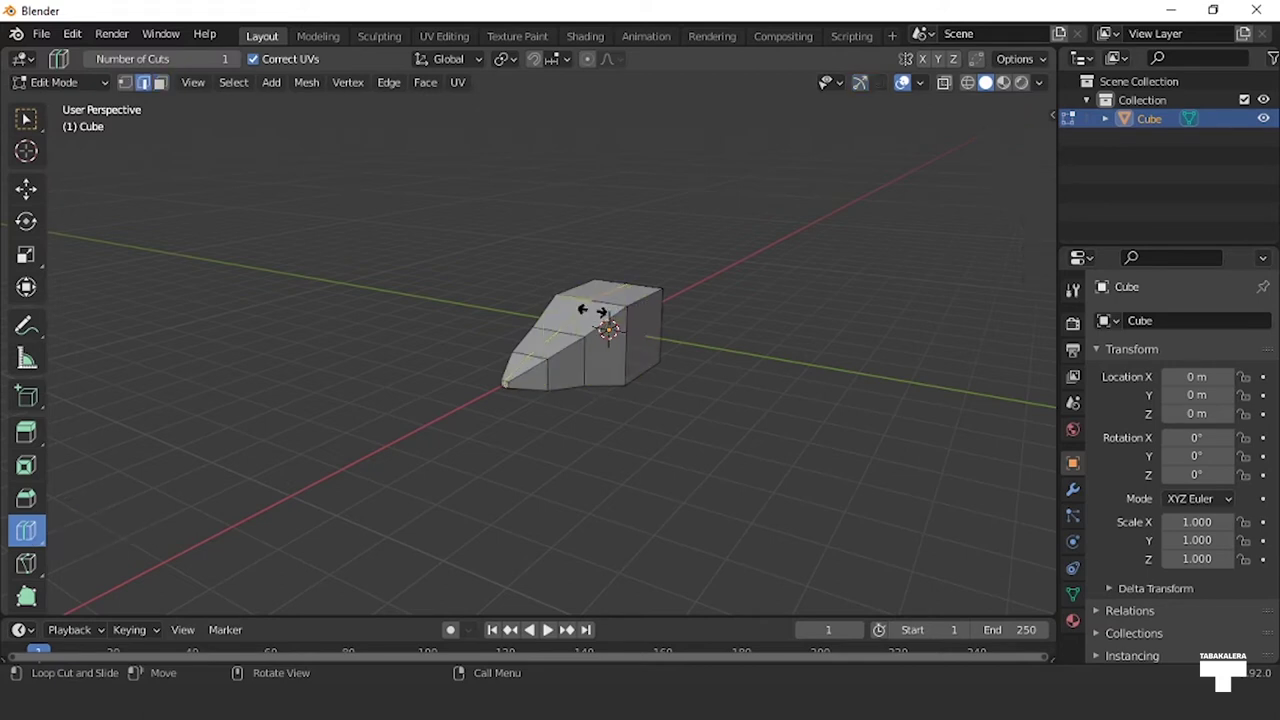
pyautogui.click(590, 310)
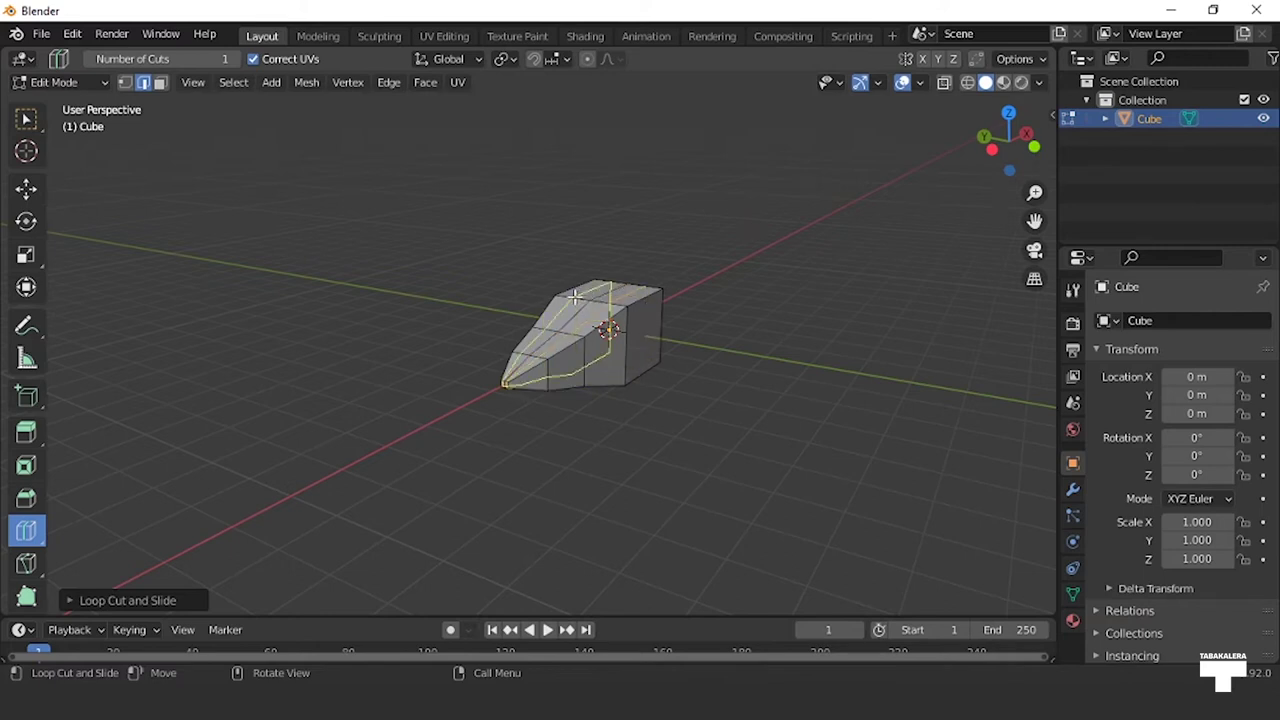
pyautogui.click(618, 300)
pyautogui.rightClick(763, 364)
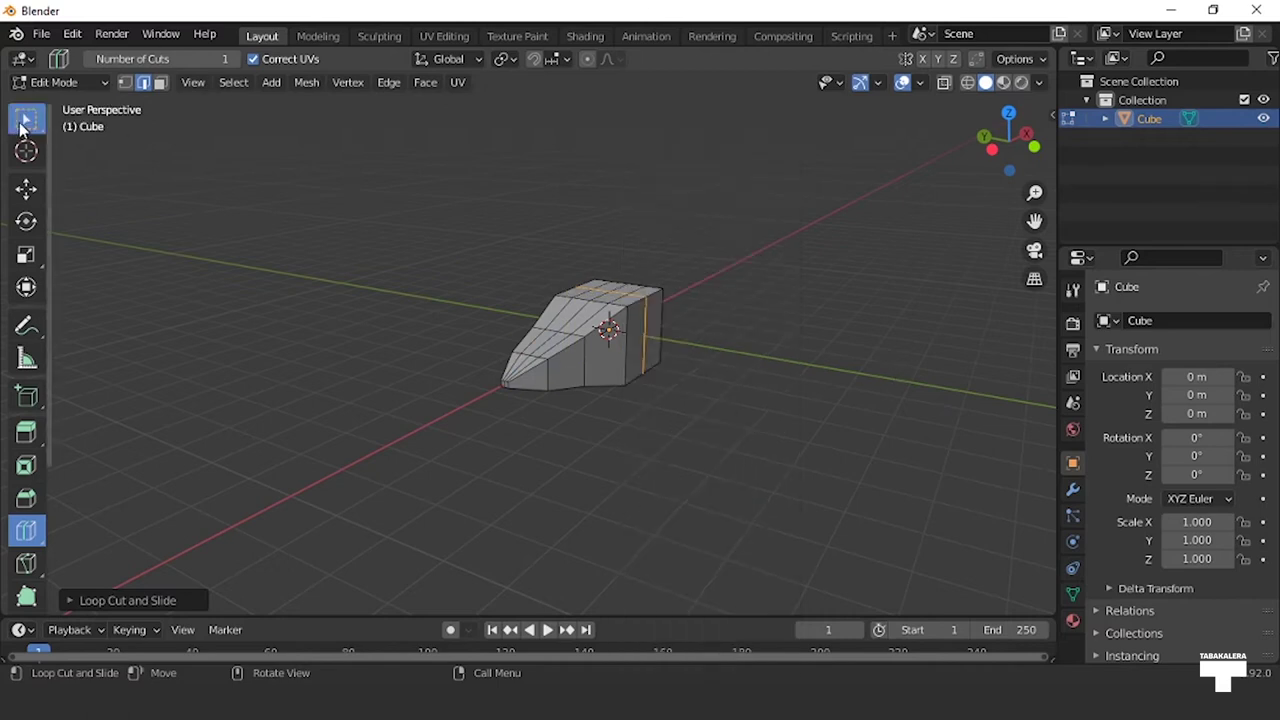
pyautogui.click(22, 122)
# Step: Add a horizontal edge loop running along the hull's length
pyautogui.moveTo(871, 357)
pyautogui.mouseDown(button='middle')
pyautogui.moveTo(614, 371)
pyautogui.moveTo(680, 371)
pyautogui.mouseUp(button='middle')
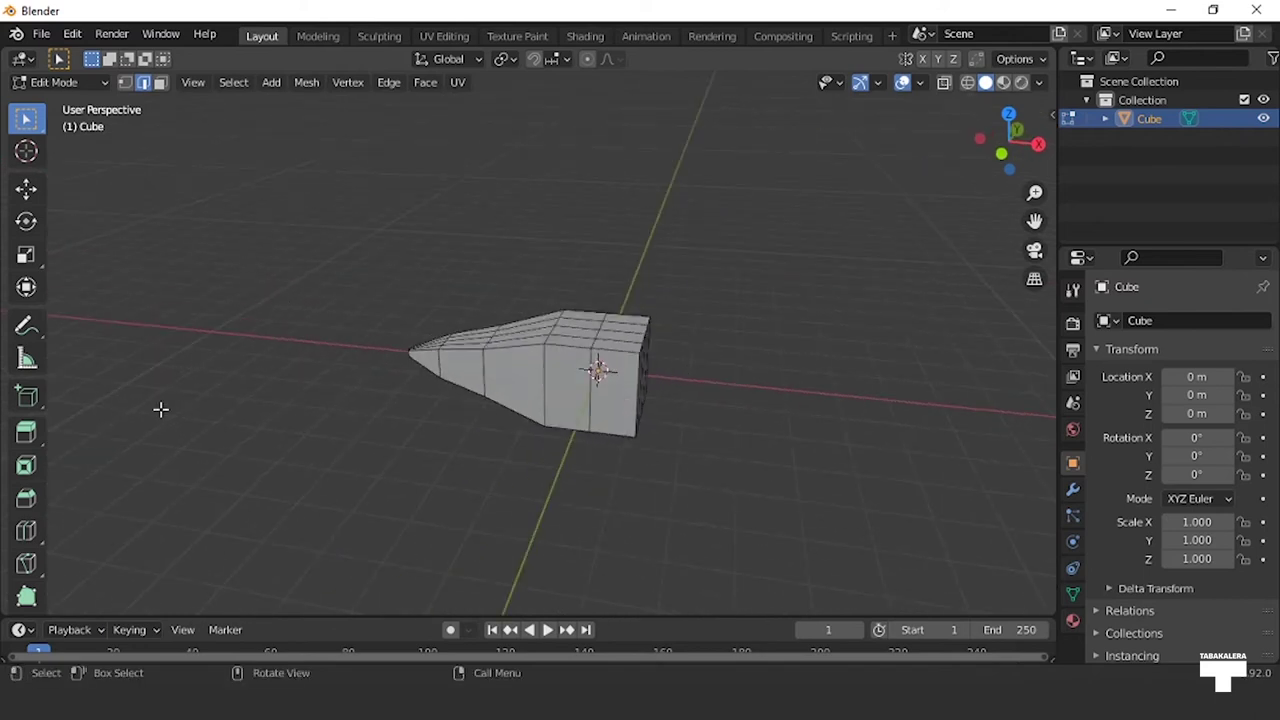
pyautogui.click(34, 538)
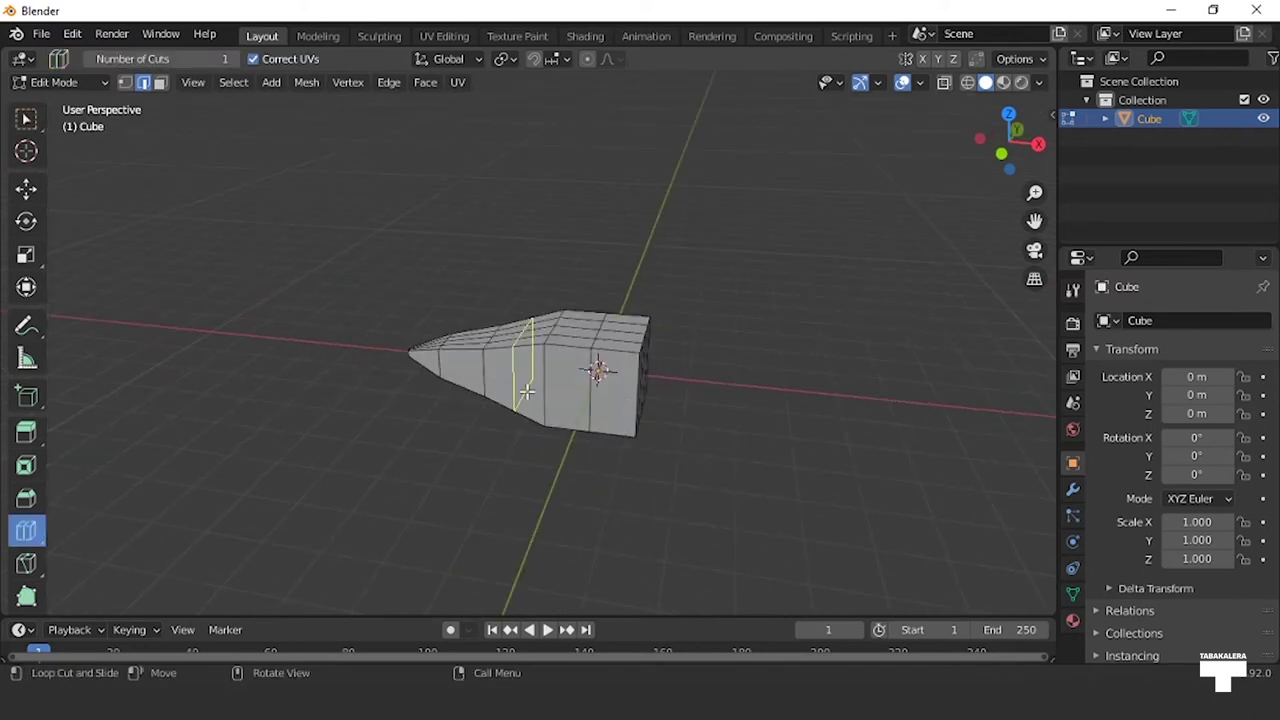
pyautogui.click(539, 391)
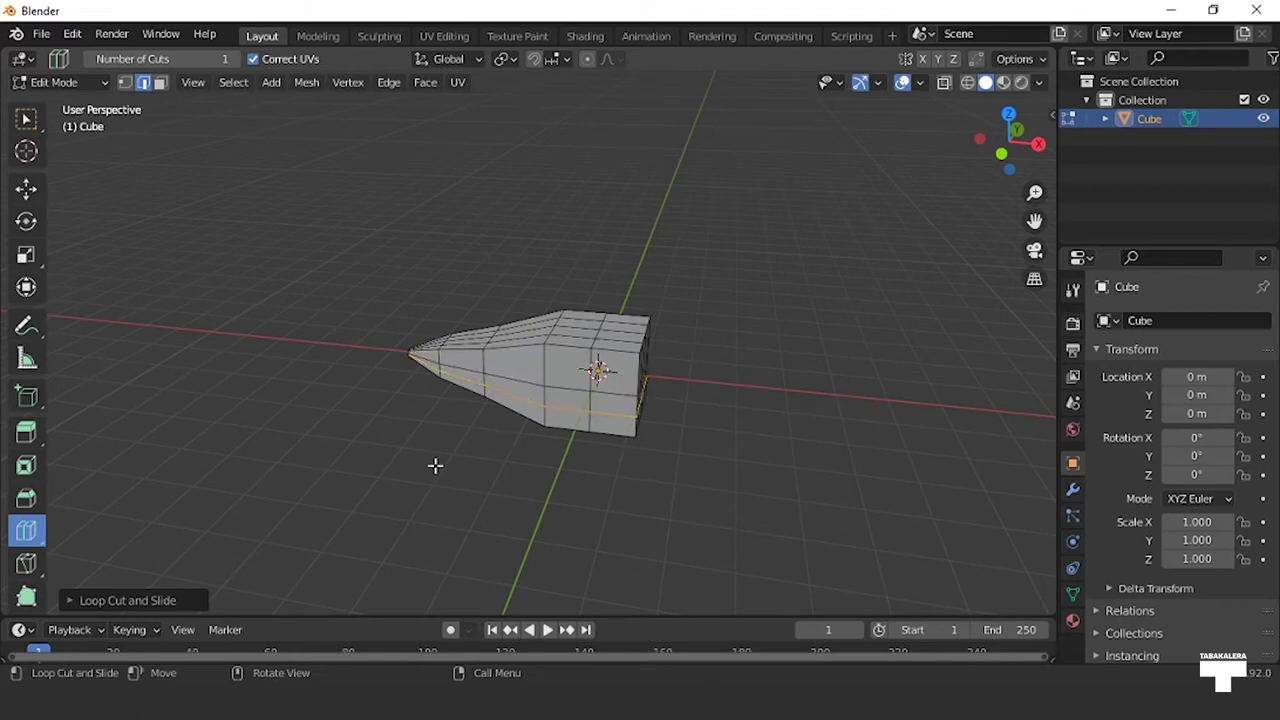
pyautogui.click(26, 119)
# Step: Select the top faces at the back of the hull
pyautogui.moveTo(211, 380)
pyautogui.mouseDown(button='middle')
pyautogui.moveTo(331, 414)
pyautogui.moveTo(680, 400)
pyautogui.mouseUp(button='middle')
pyautogui.moveTo(703, 446); pyautogui.dragTo(554, 437, button='middle')
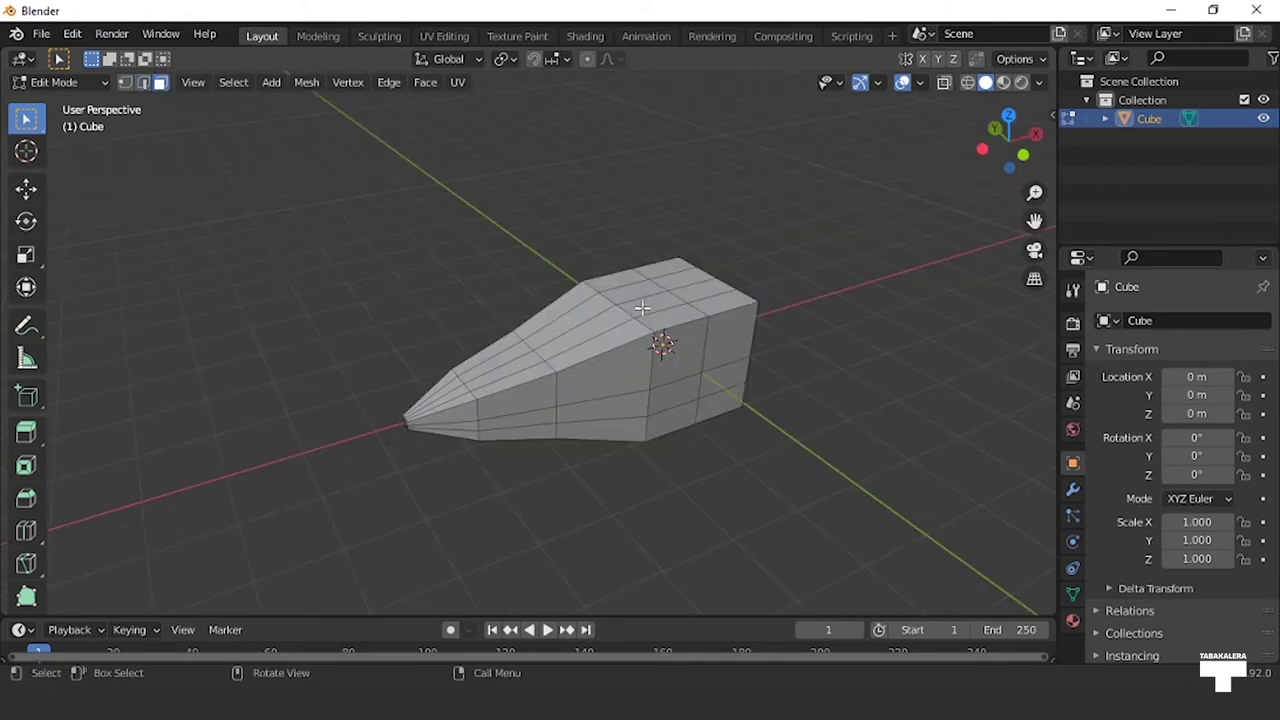
pyautogui.keyDown('shift'); pyautogui.click(632, 287); pyautogui.keyUp('shift')
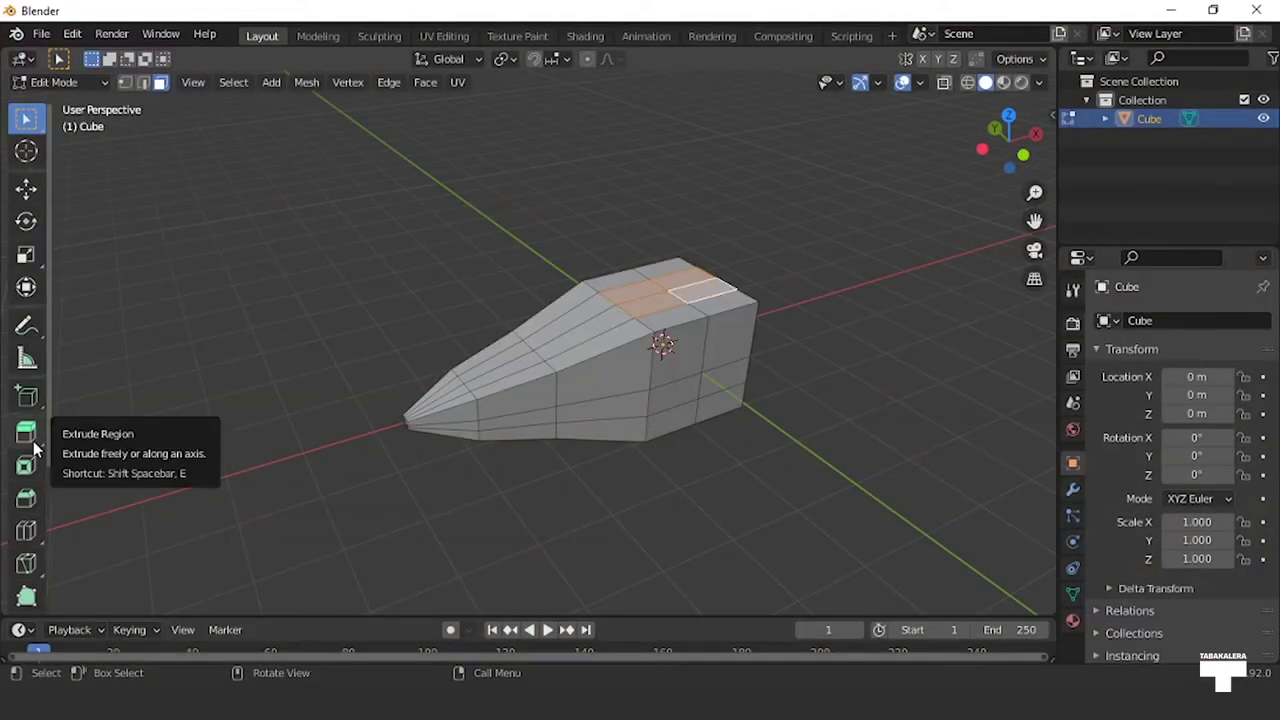
# Step: Extrude the rear top faces upward into a tower
pyautogui.click(28, 433)
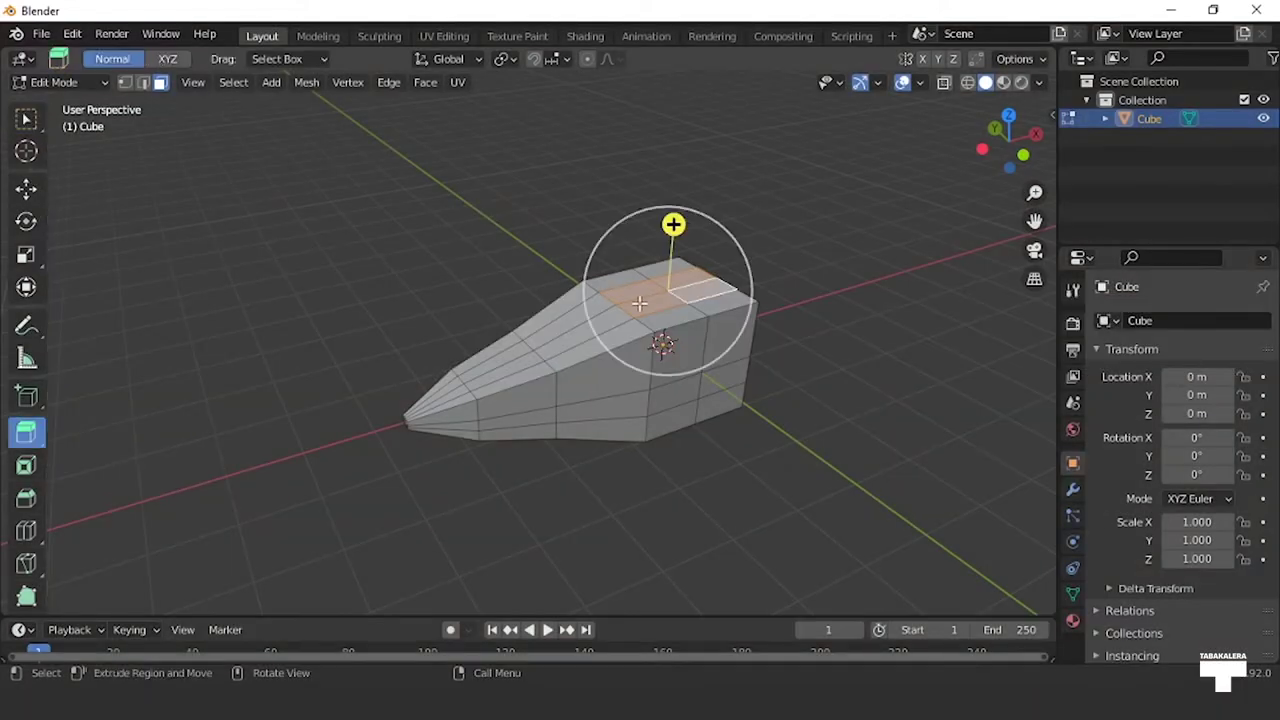
pyautogui.moveTo(673, 224); pyautogui.dragTo(684, 102)
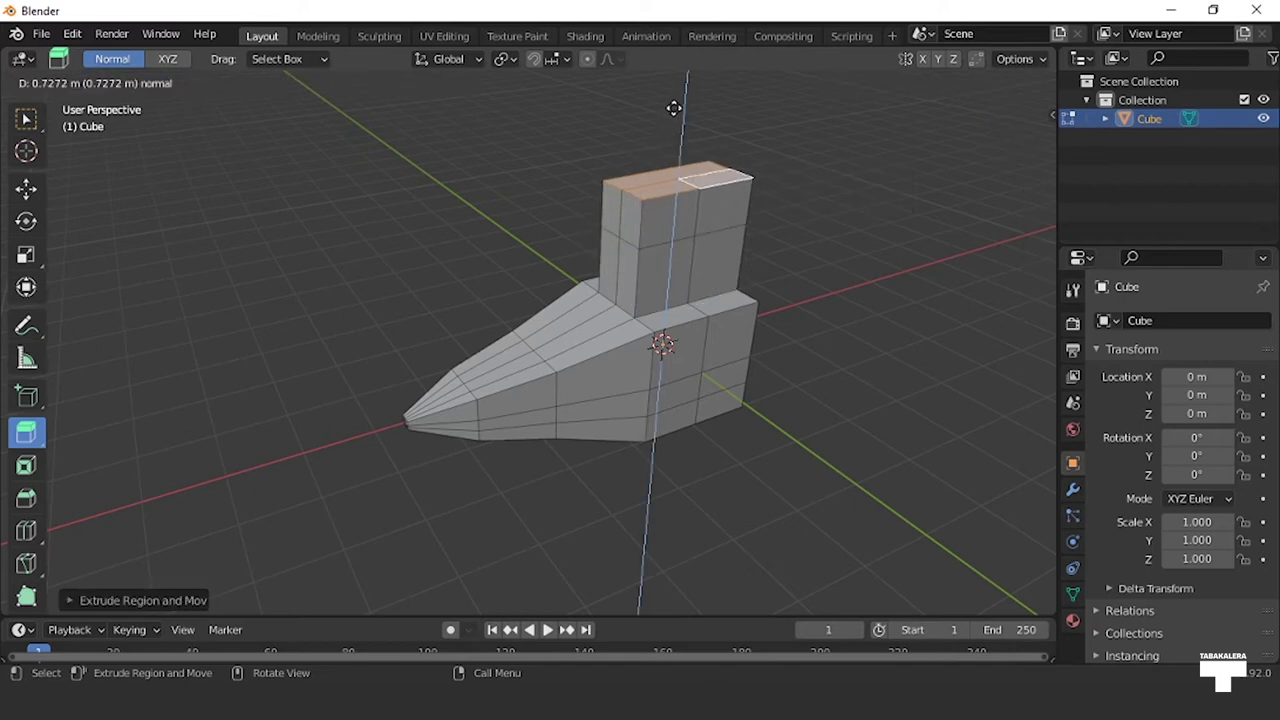
pyautogui.moveTo(793, 311); pyautogui.dragTo(680, 240, button='middle')
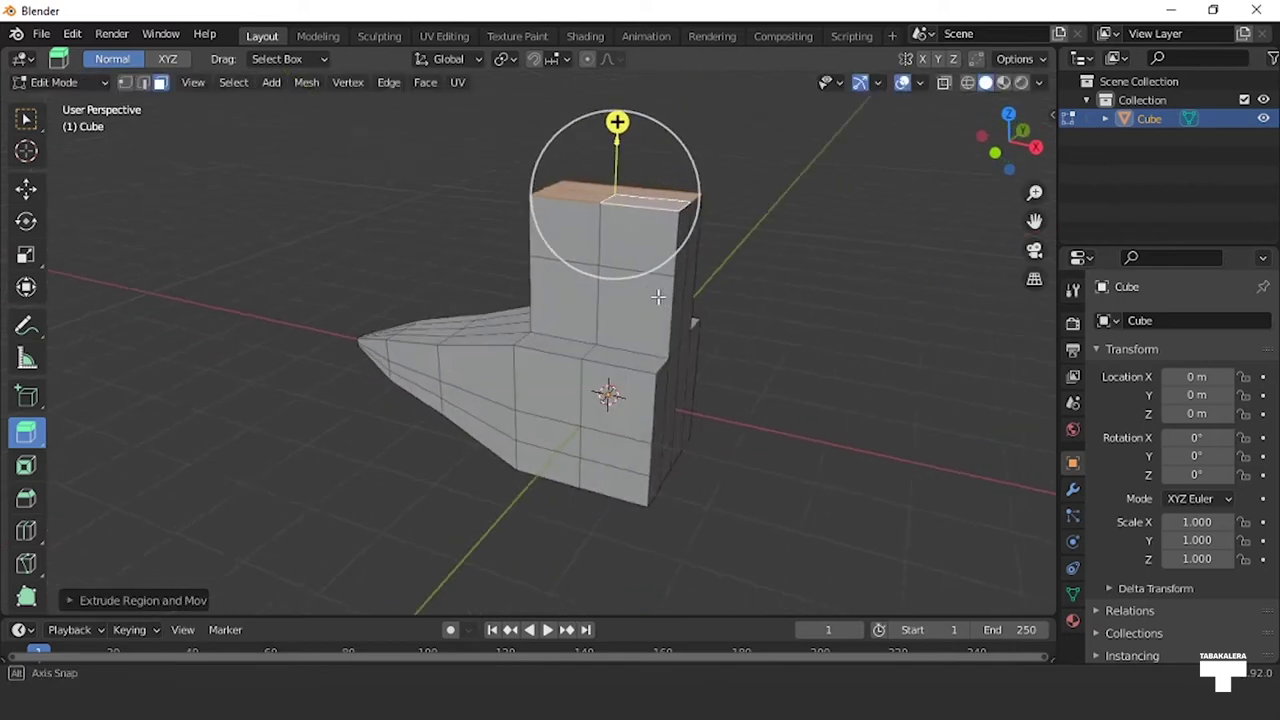
# Step: Extrude the tower's side face into an arm and shrink its tip to about 0.44
pyautogui.click(680, 234)
pyautogui.moveTo(745, 248); pyautogui.dragTo(849, 283)
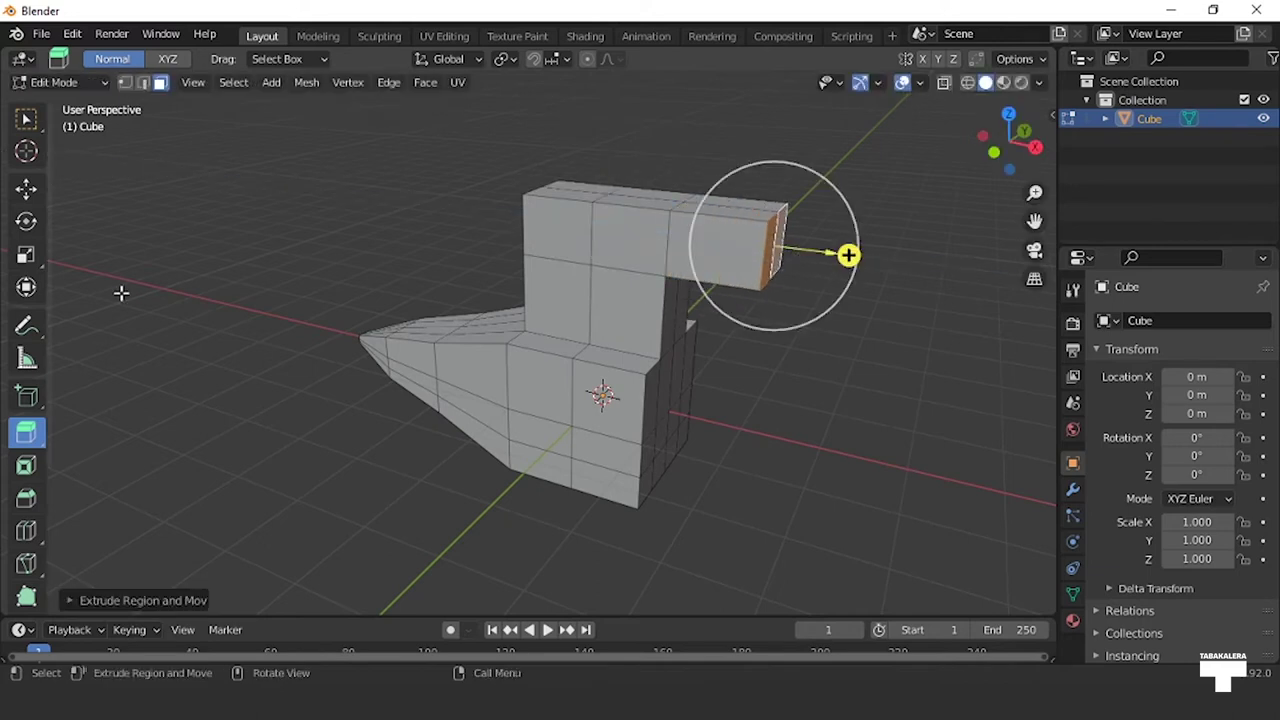
pyautogui.click(24, 258)
pyautogui.moveTo(780, 175); pyautogui.dragTo(785, 226)
pyautogui.moveTo(857, 334); pyautogui.dragTo(791, 343, button='middle')
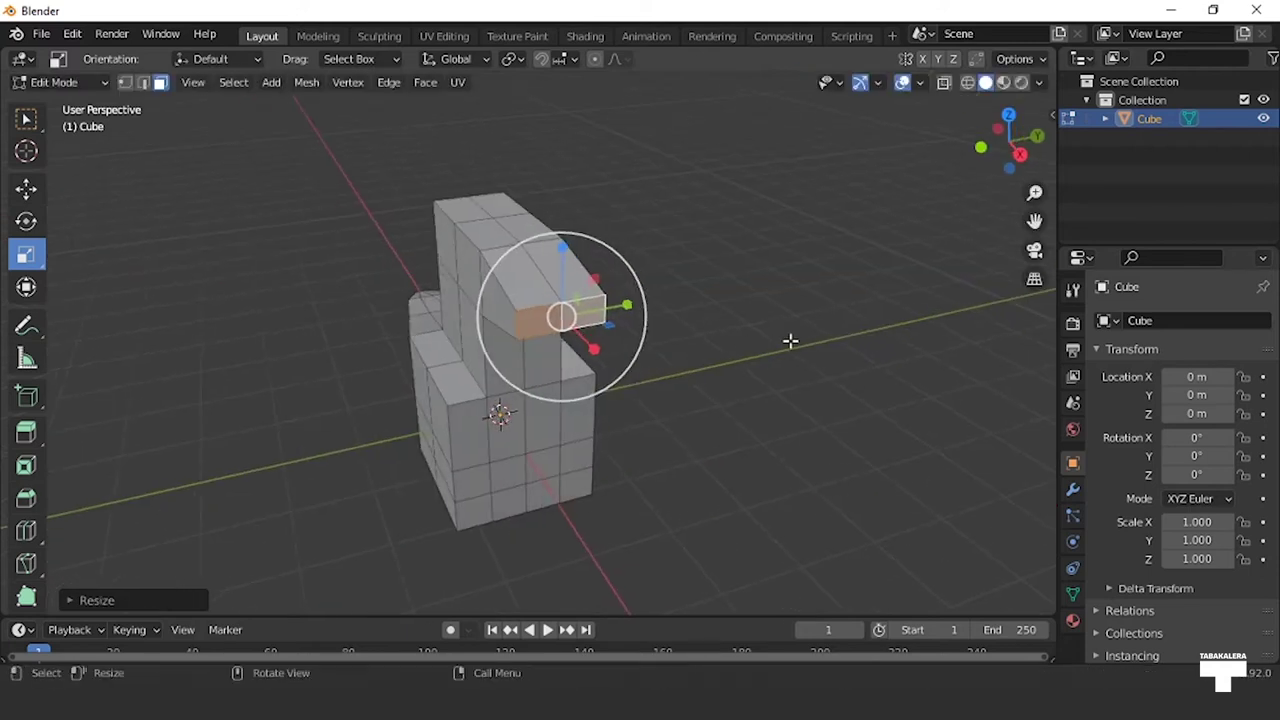
pyautogui.moveTo(638, 303); pyautogui.dragTo(592, 312)
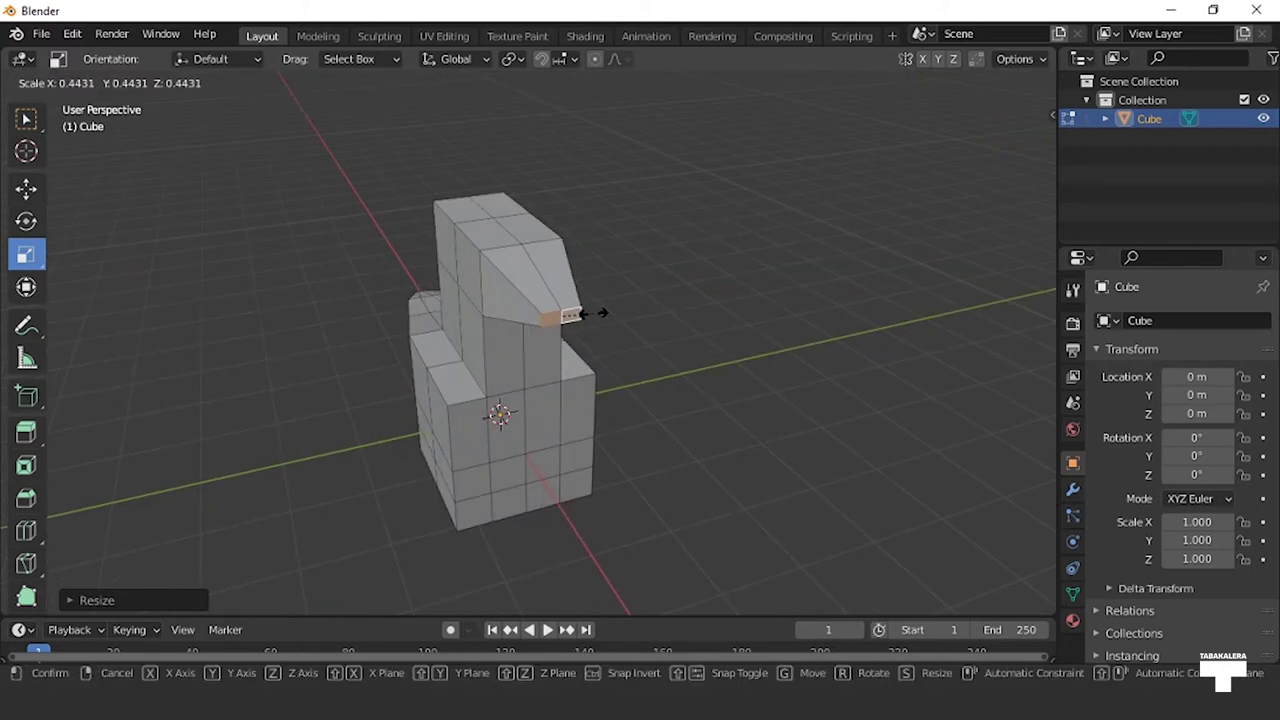
pyautogui.moveTo(592, 312)
pyautogui.mouseDown(button='middle')
pyautogui.moveTo(661, 398)
pyautogui.moveTo(671, 391)
pyautogui.moveTo(666, 403)
pyautogui.moveTo(597, 364)
pyautogui.mouseUp(button='middle')
# Step: Select several faces on the nose's sloped top
pyautogui.click(576, 345)
pyautogui.keyDown('shift'); pyautogui.click(568, 326); pyautogui.keyUp('shift')
pyautogui.keyDown('shift'); pyautogui.click(556, 320); pyautogui.keyUp('shift')
# Step: Extrude the nose-top faces upward into a step scaled to about 0.89
pyautogui.keyDown('shift'); pyautogui.click(538, 318); pyautogui.keyUp('shift')
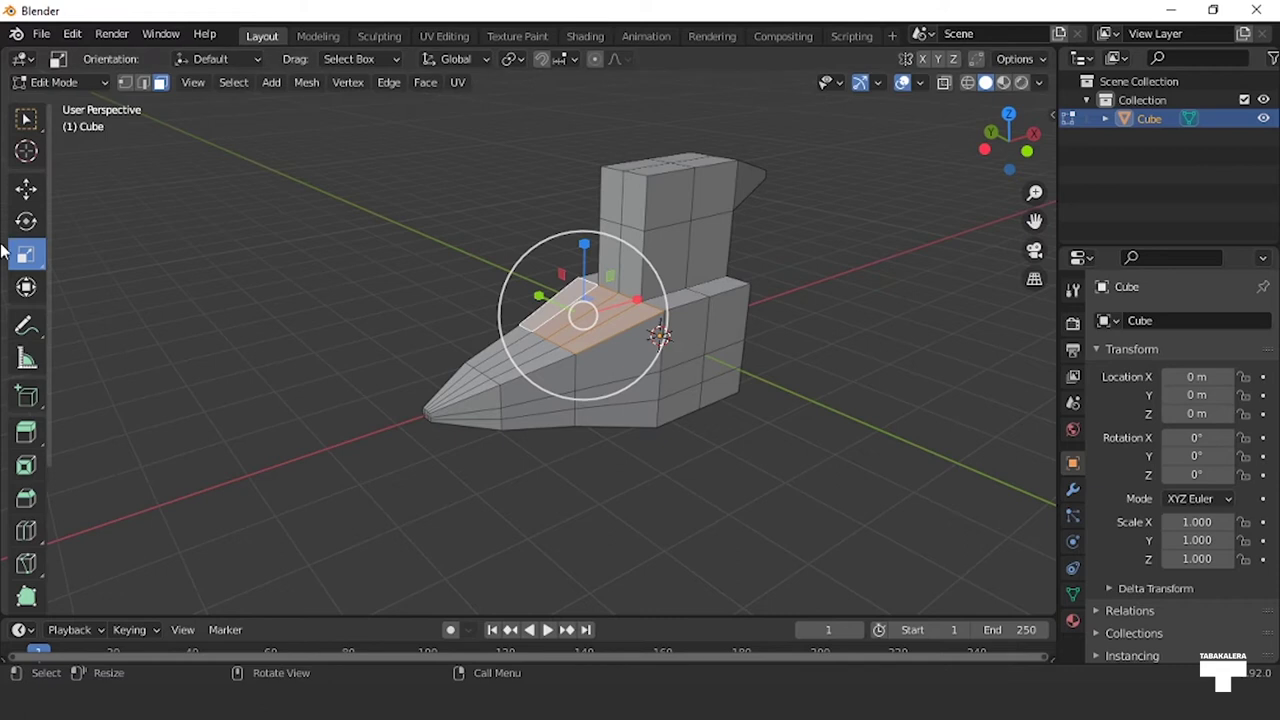
pyautogui.click(33, 444)
pyautogui.moveTo(569, 256); pyautogui.dragTo(565, 235)
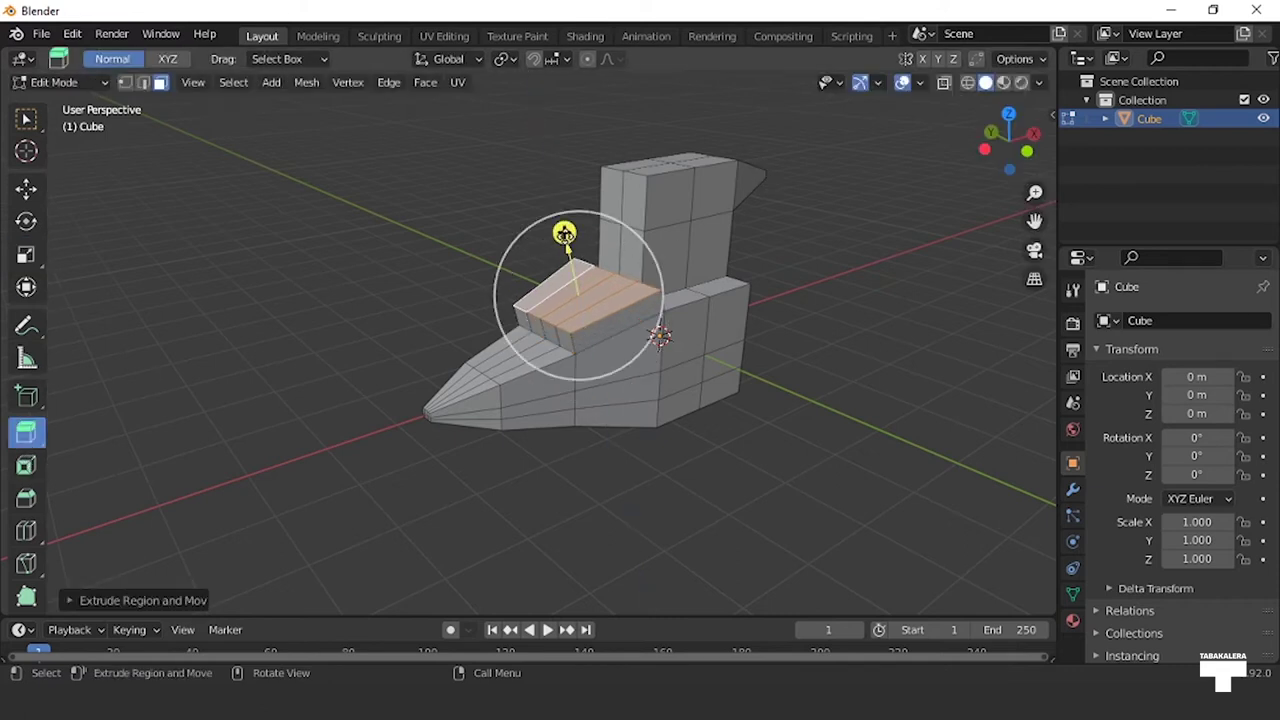
pyautogui.click(26, 254)
pyautogui.moveTo(572, 292)
pyautogui.mouseDown()
pyautogui.moveTo(582, 302)
pyautogui.moveTo(557, 300)
pyautogui.mouseUp()
# Step: Select all the faces on the back of the hull, upper and lower rows
pyautogui.moveTo(797, 486); pyautogui.dragTo(581, 435, button='middle')
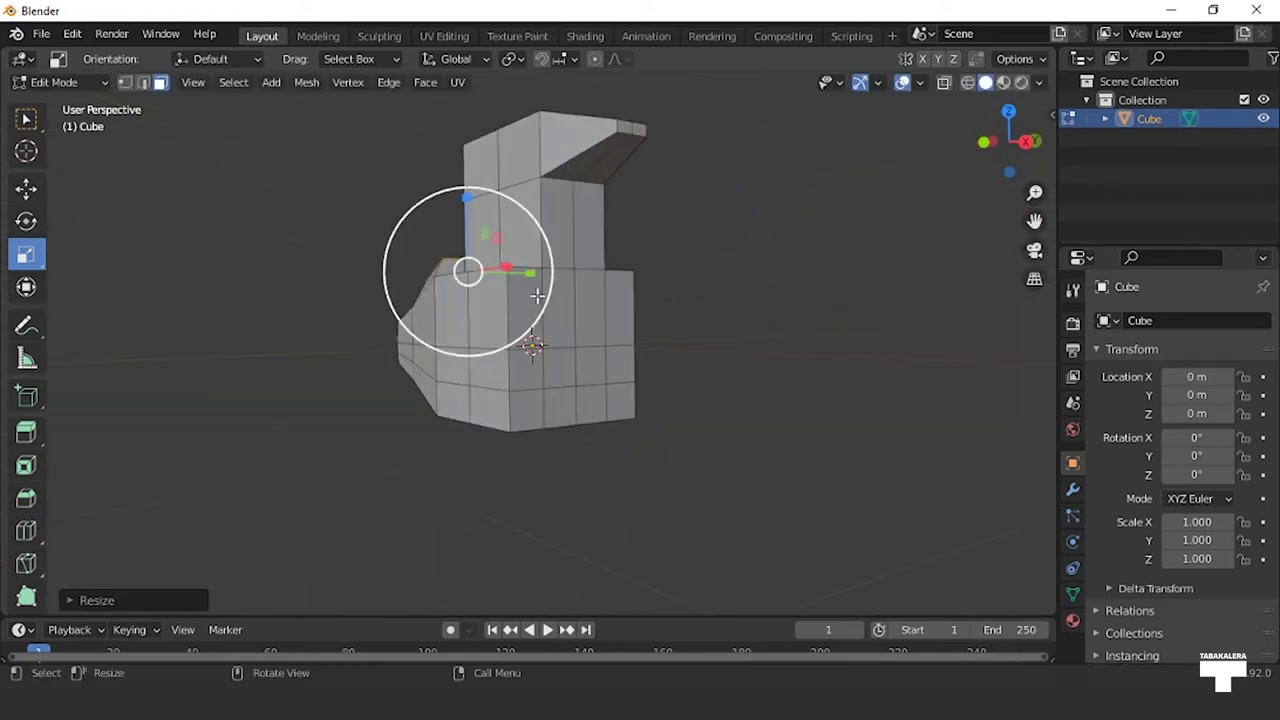
pyautogui.click(527, 306)
pyautogui.keyDown('shift'); pyautogui.click(568, 316); pyautogui.keyUp('shift')
pyautogui.keyDown('shift'); pyautogui.click(586, 329); pyautogui.keyUp('shift')
pyautogui.keyDown('shift'); pyautogui.click(617, 340); pyautogui.keyUp('shift')
pyautogui.keyDown('shift'); pyautogui.click(589, 411); pyautogui.keyUp('shift')
pyautogui.keyDown('shift'); pyautogui.click(557, 412); pyautogui.keyUp('shift')
pyautogui.keyDown('shift'); pyautogui.click(532, 386); pyautogui.keyUp('shift')
pyautogui.keyDown('shift'); pyautogui.click(552, 382); pyautogui.keyUp('shift')
pyautogui.keyDown('shift'); pyautogui.click(597, 369); pyautogui.keyUp('shift')
pyautogui.keyDown('shift'); pyautogui.click(616, 394); pyautogui.keyUp('shift')
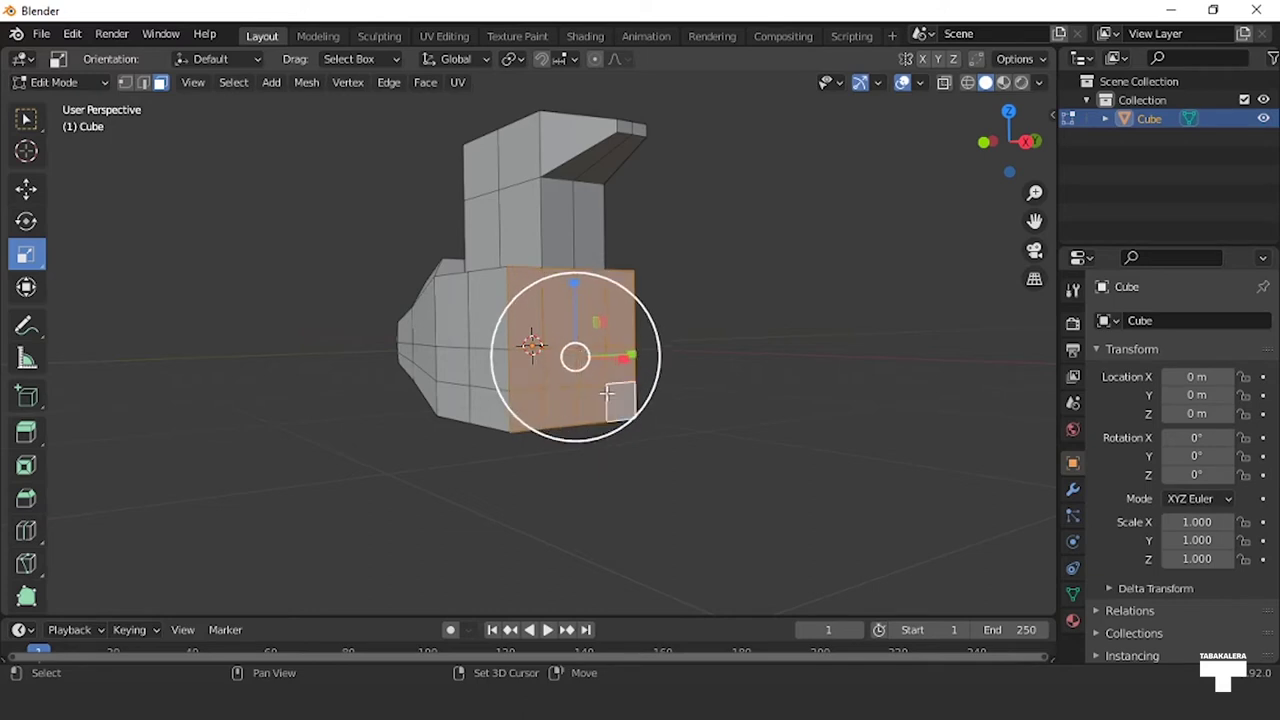
pyautogui.click(26, 432)
pyautogui.moveTo(606, 434)
pyautogui.mouseDown(button='middle')
pyautogui.moveTo(829, 471)
pyautogui.moveTo(821, 365)
pyautogui.mouseUp(button='middle')
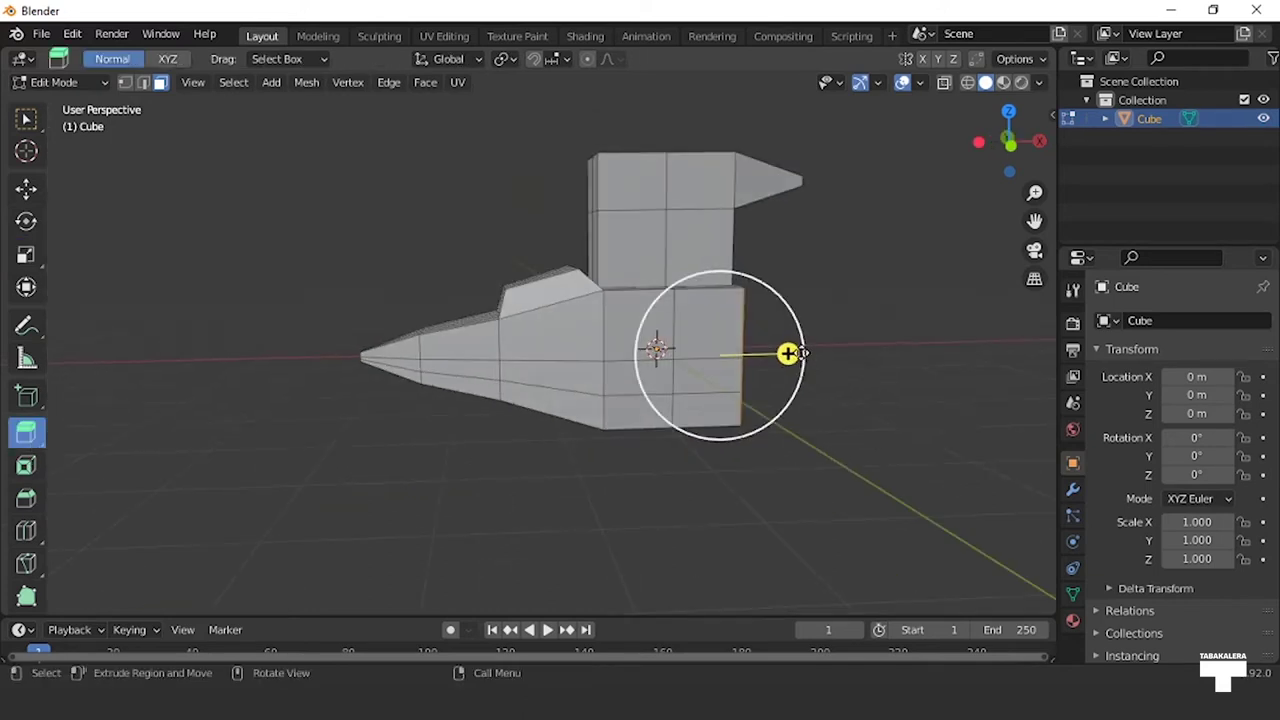
# Step: Extrude the rear faces backward and enlarge them uniformly
pyautogui.moveTo(800, 353); pyautogui.dragTo(833, 354)
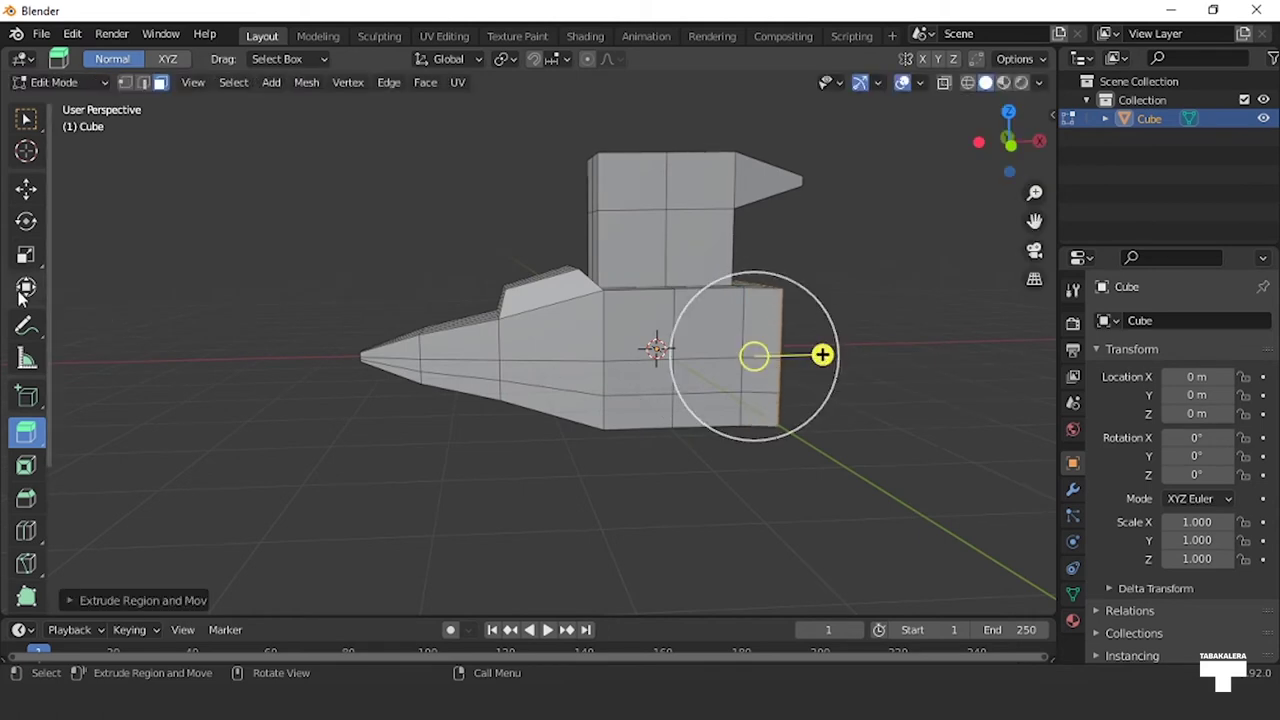
pyautogui.click(25, 255)
pyautogui.moveTo(960, 411)
pyautogui.mouseDown(button='middle')
pyautogui.moveTo(894, 420)
pyautogui.moveTo(600, 330)
pyautogui.mouseUp(button='middle')
pyautogui.moveTo(598, 327); pyautogui.dragTo(595, 307)
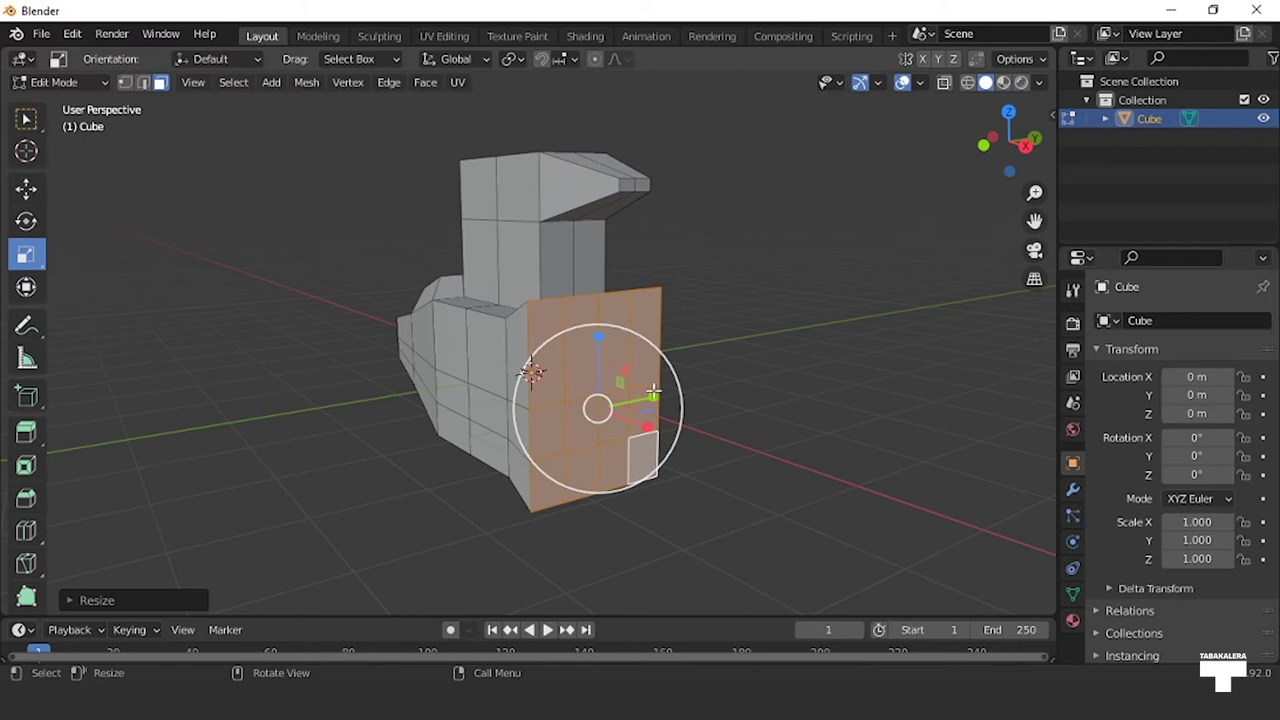
pyautogui.moveTo(652, 393); pyautogui.dragTo(666, 391)
# Step: Extrude the rear faces back again and stretch them taller along Z
pyautogui.click(26, 432)
pyautogui.moveTo(420, 460)
pyautogui.mouseDown(button='middle')
pyautogui.moveTo(540, 475)
pyautogui.moveTo(631, 363)
pyautogui.mouseUp(button='middle')
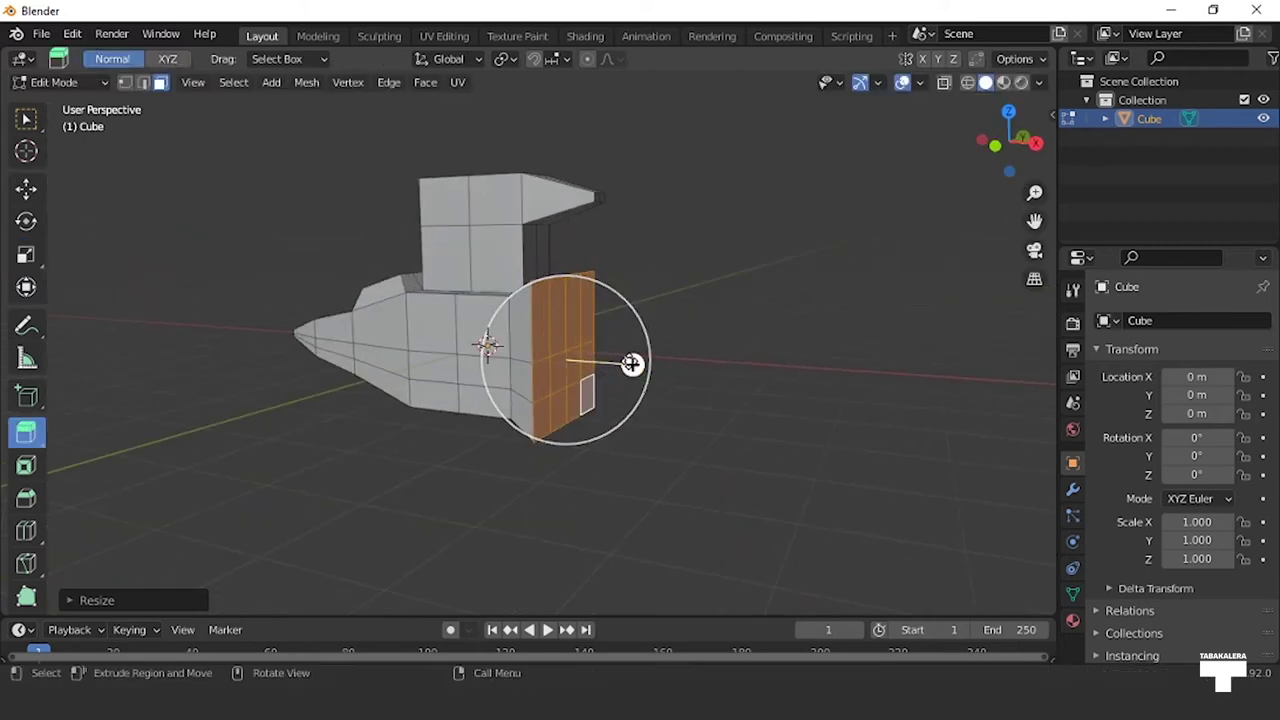
pyautogui.moveTo(631, 363); pyautogui.dragTo(663, 365)
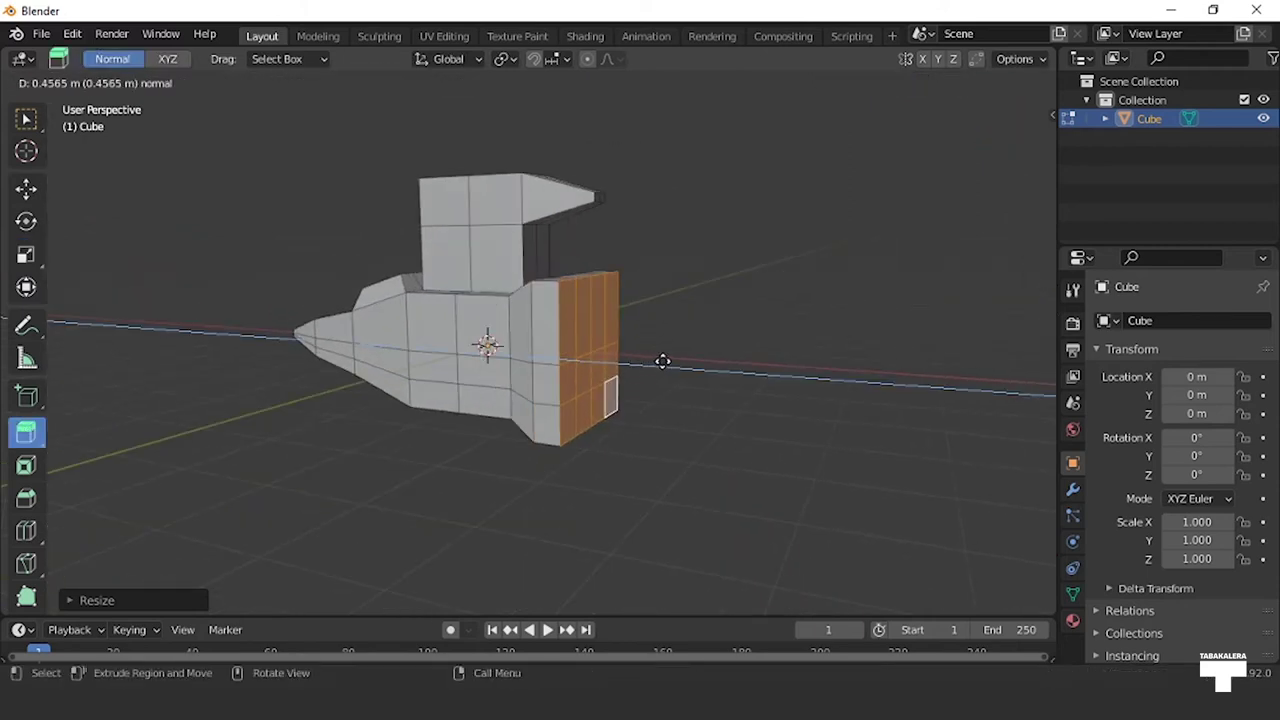
pyautogui.click(33, 262)
pyautogui.moveTo(594, 358); pyautogui.dragTo(603, 265)
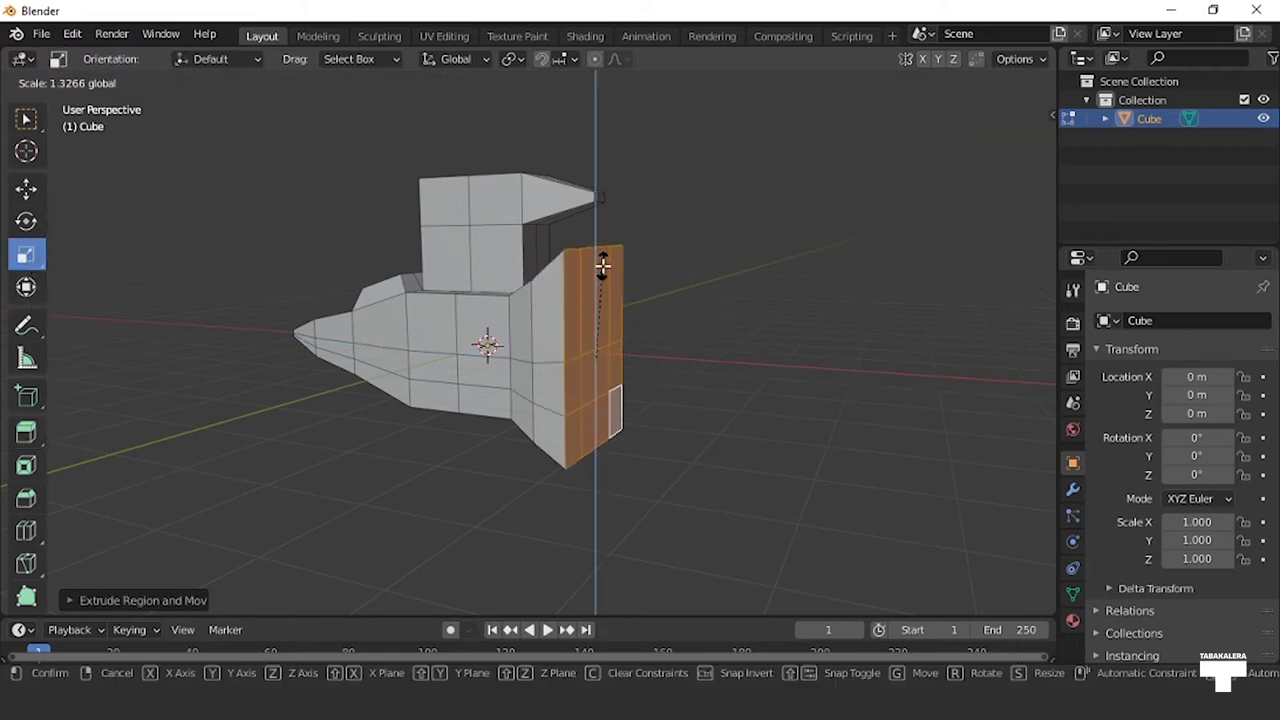
pyautogui.moveTo(603, 265); pyautogui.dragTo(545, 360, button='middle')
pyautogui.moveTo(546, 361); pyautogui.dragTo(565, 362)
pyautogui.moveTo(565, 362); pyautogui.dragTo(697, 366, button='middle')
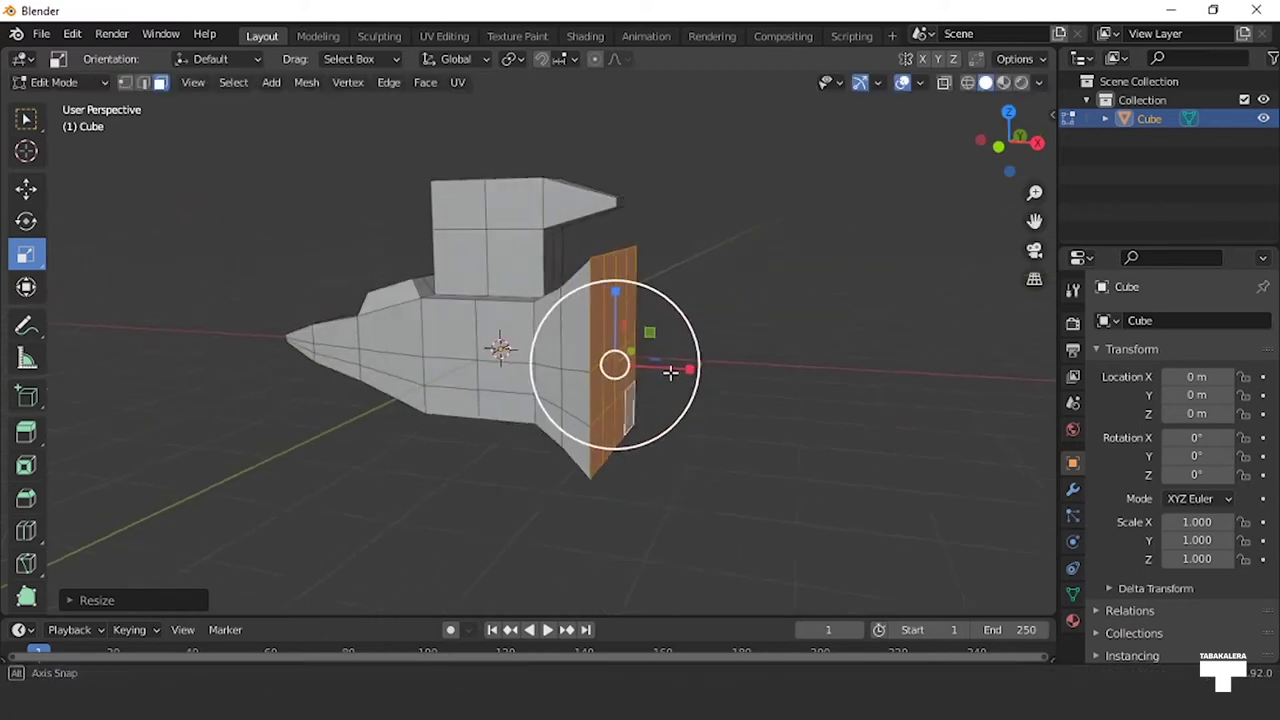
# Step: Extrude the rear faces about 1.177 m further backward
pyautogui.click(32, 435)
pyautogui.moveTo(723, 353); pyautogui.dragTo(800, 348)
pyautogui.moveTo(834, 383); pyautogui.dragTo(734, 386, button='middle')
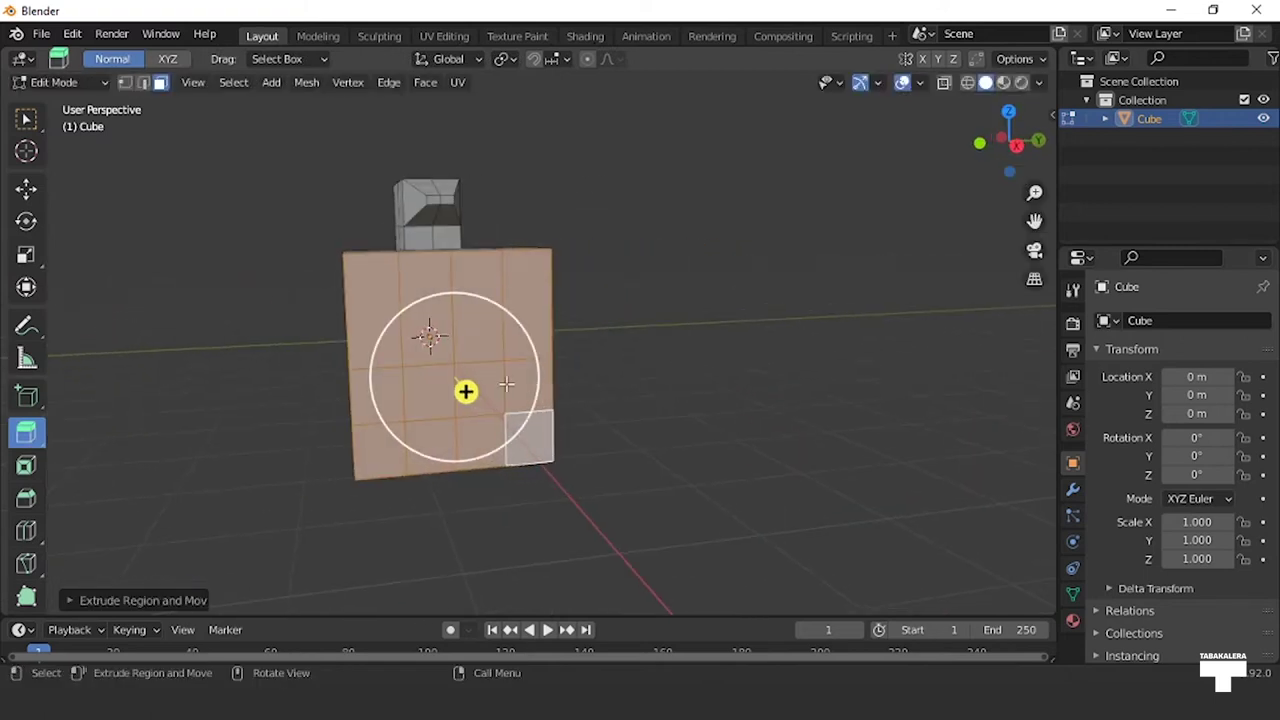
# Step: Extrude the rear faces a short way and scale them to about 0.70 along X and Z
pyautogui.moveTo(504, 383); pyautogui.dragTo(640, 330, button='middle')
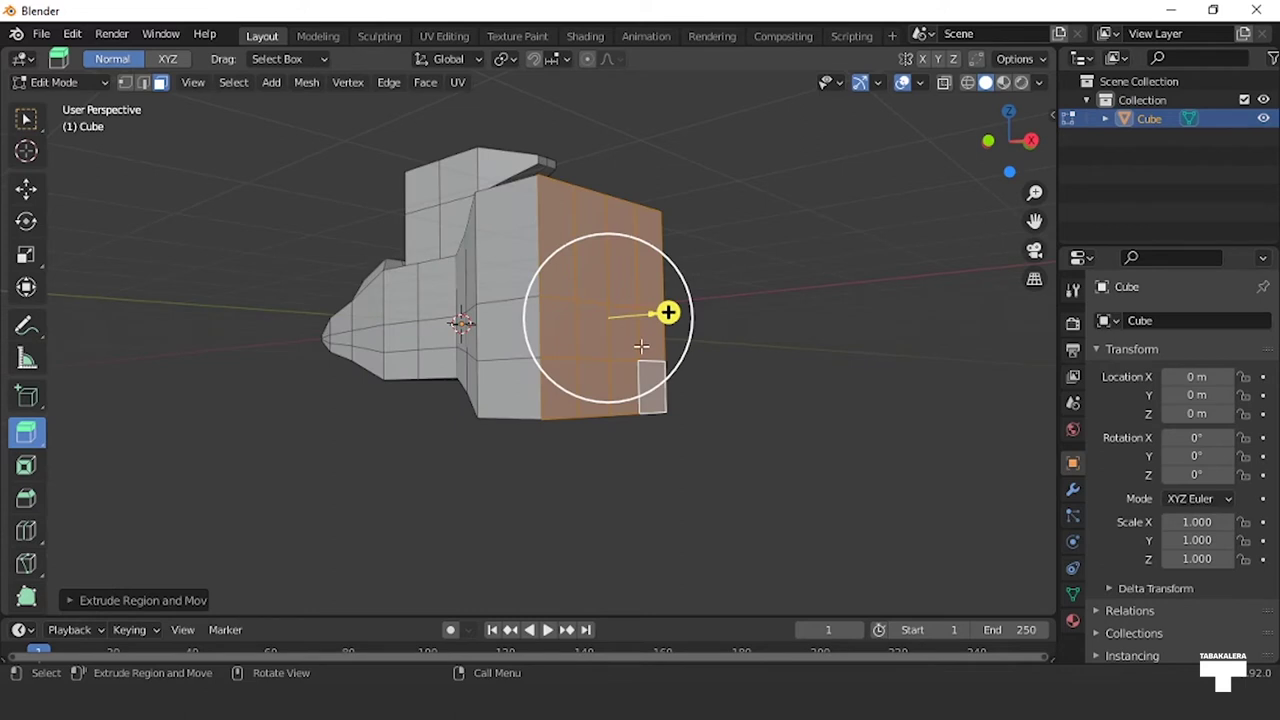
pyautogui.moveTo(666, 309); pyautogui.dragTo(693, 313)
pyautogui.click(693, 313)
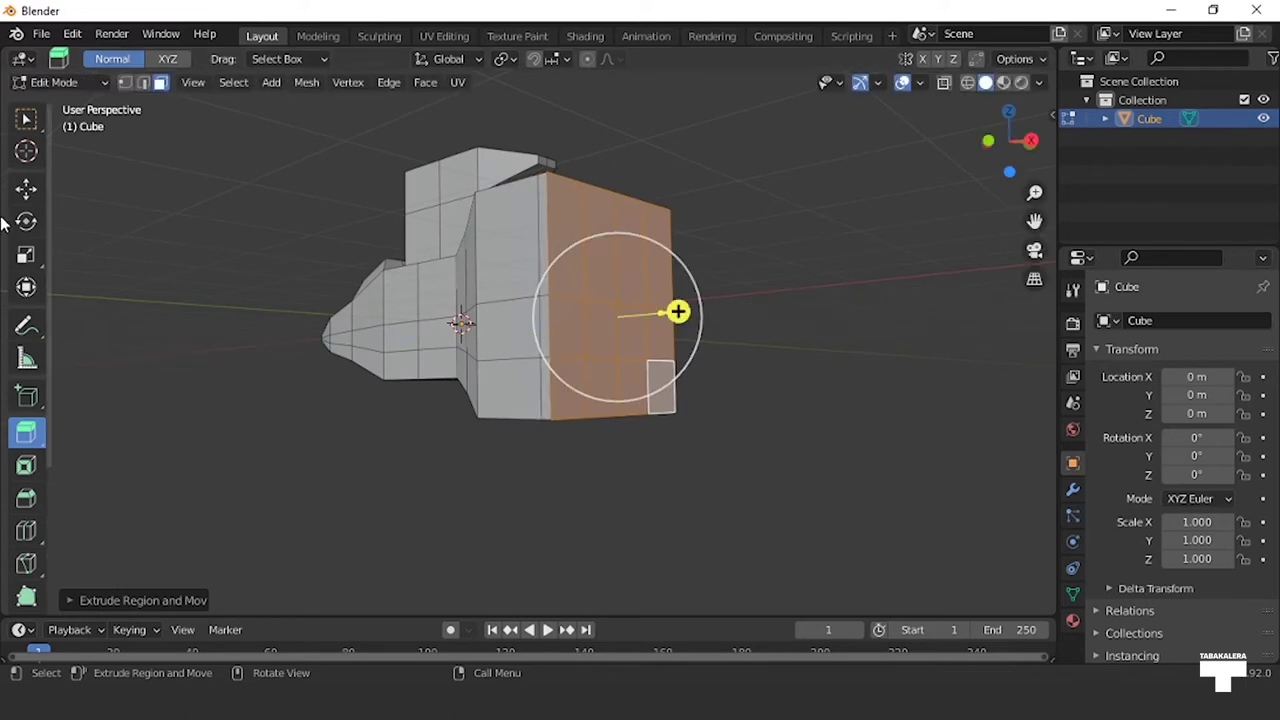
pyautogui.click(26, 254)
pyautogui.moveTo(600, 320)
pyautogui.mouseDown(button='middle')
pyautogui.moveTo(656, 322)
pyautogui.moveTo(640, 330)
pyautogui.mouseUp(button='middle')
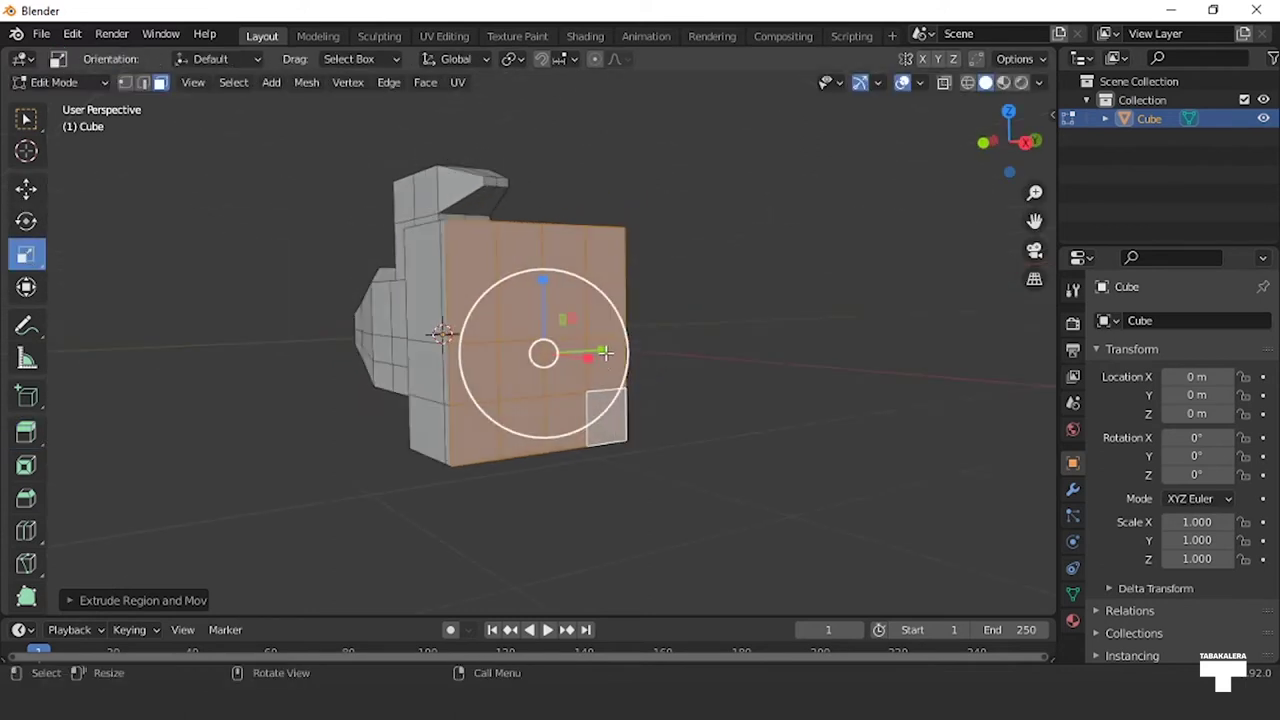
pyautogui.moveTo(597, 352); pyautogui.dragTo(569, 344)
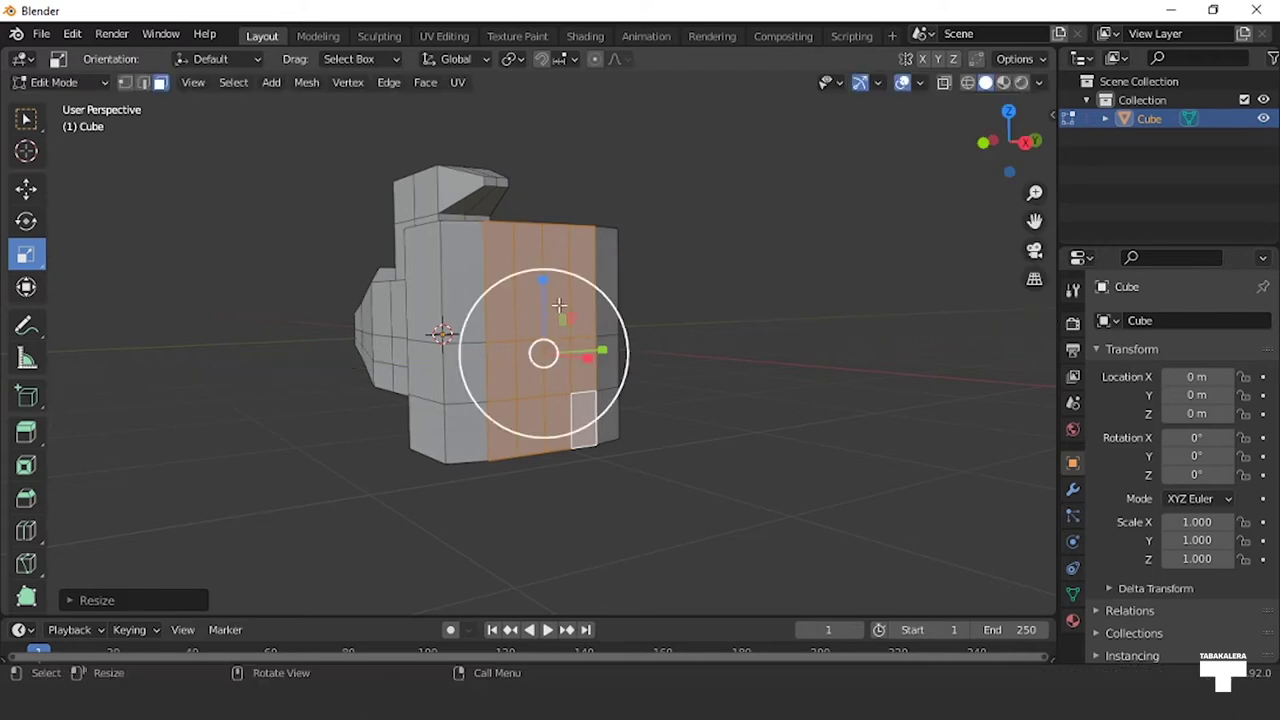
pyautogui.moveTo(542, 282); pyautogui.dragTo(546, 312)
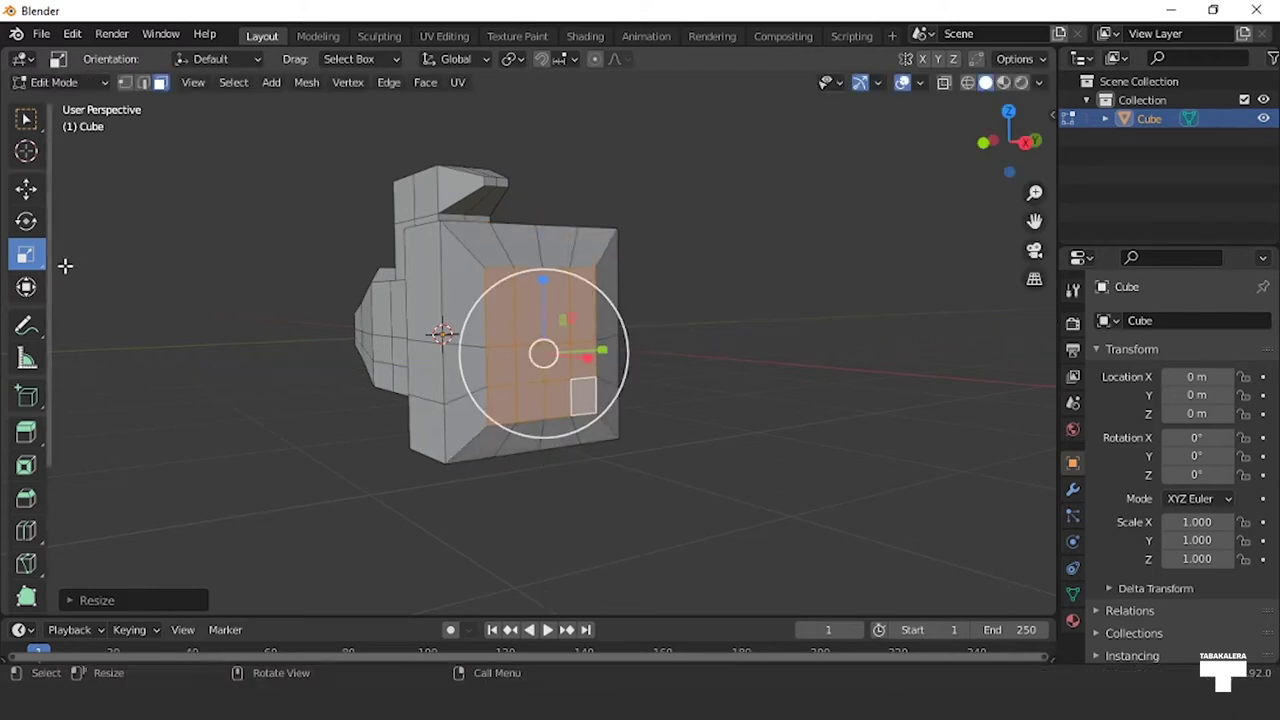
# Step: Extrude the rear faces again and push them about 0.18 m inward to form the exhaust recess
pyautogui.click(27, 433)
pyautogui.moveTo(652, 366); pyautogui.dragTo(783, 368, button='middle')
pyautogui.moveTo(802, 337)
pyautogui.mouseDown()
pyautogui.moveTo(872, 331)
pyautogui.moveTo(737, 343)
pyautogui.mouseUp()
pyautogui.moveTo(737, 343)
pyautogui.mouseDown(button='middle')
pyautogui.moveTo(808, 343)
pyautogui.moveTo(734, 345)
pyautogui.mouseUp(button='middle')
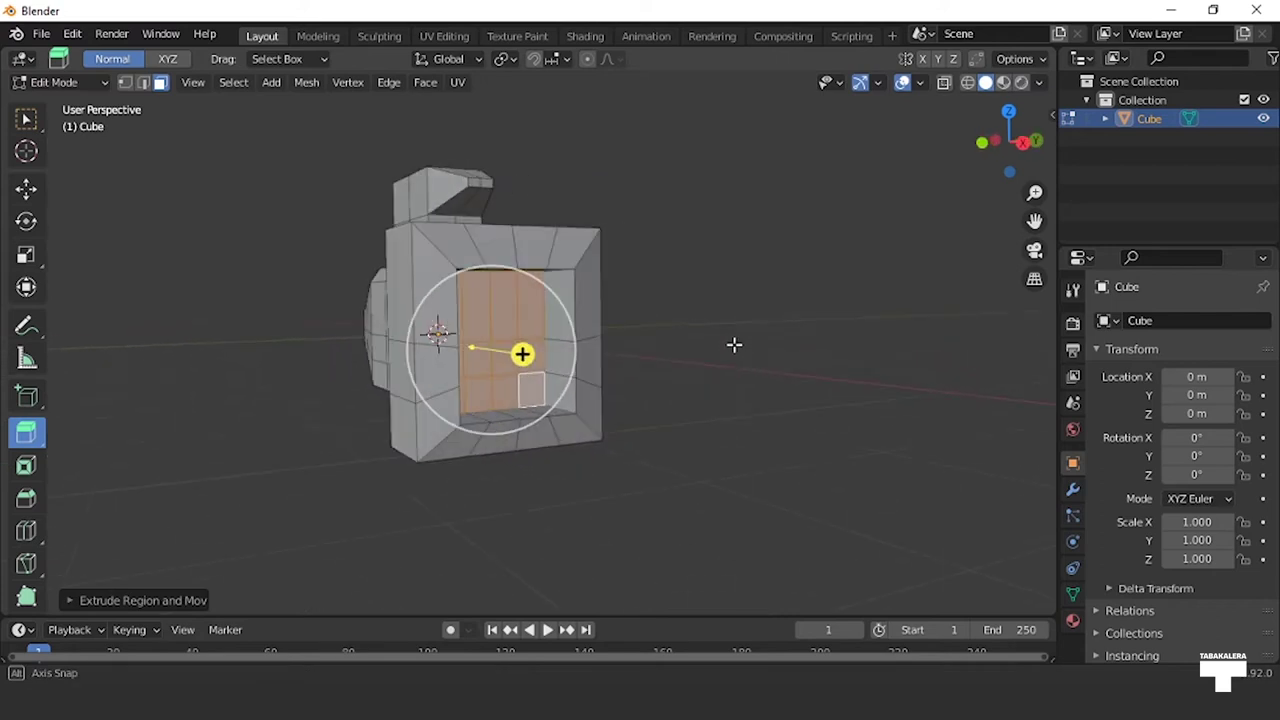
pyautogui.click(24, 119)
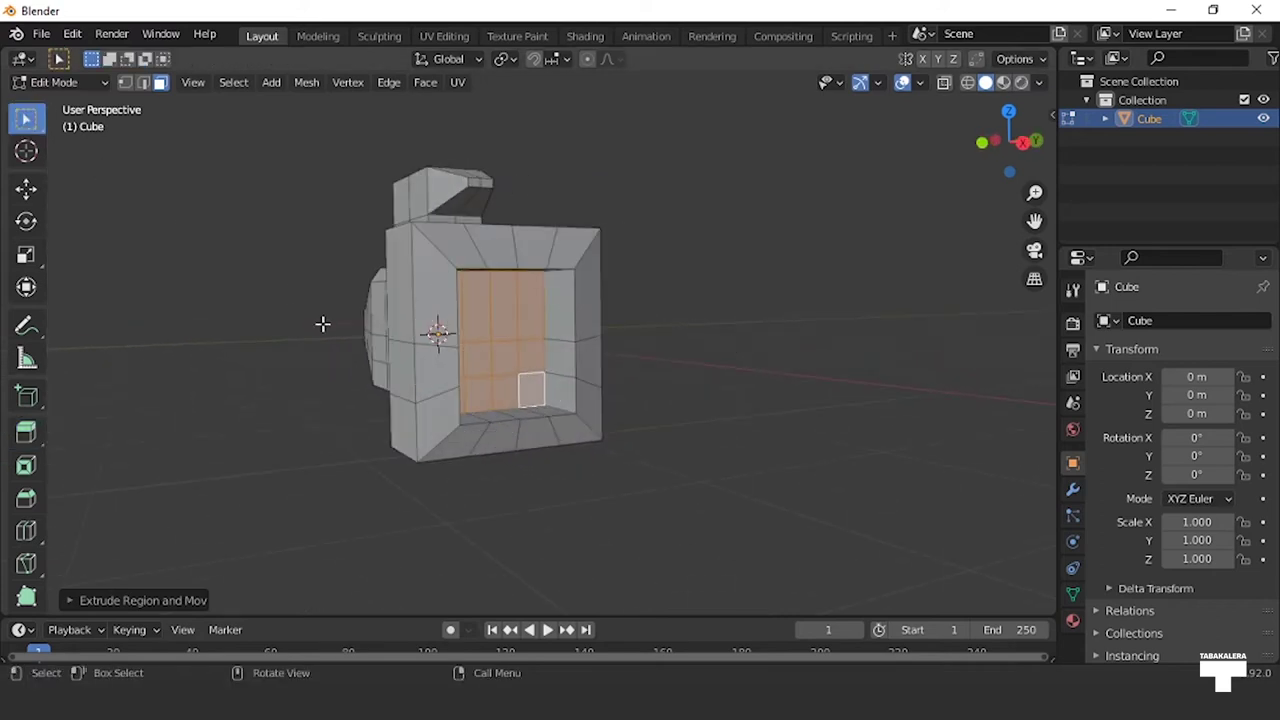
pyautogui.click(323, 323)
pyautogui.moveTo(982, 386); pyautogui.dragTo(503, 397, button='middle')
pyautogui.scroll(-3, 703, 388)
pyautogui.scroll(-2, 697, 385)
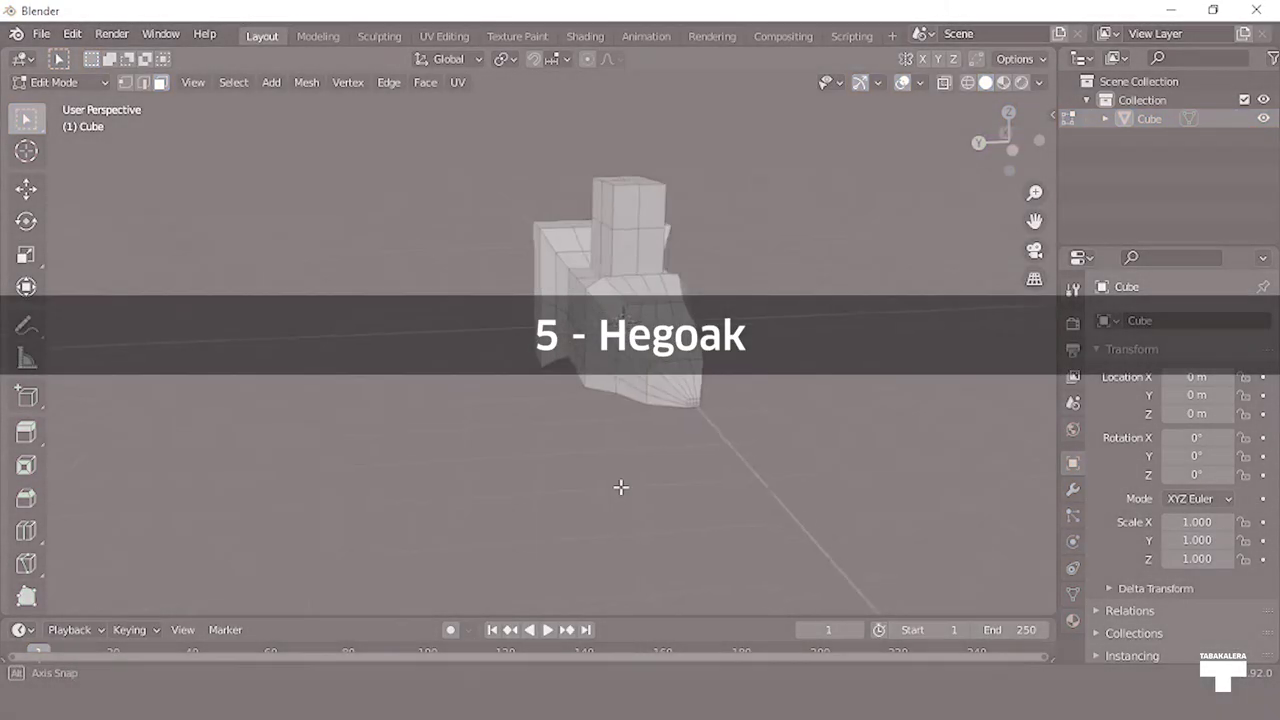
# Step: Select the side faces on both sides of the hull and extrude them in place
pyautogui.moveTo(621, 487); pyautogui.dragTo(651, 488, button='middle')
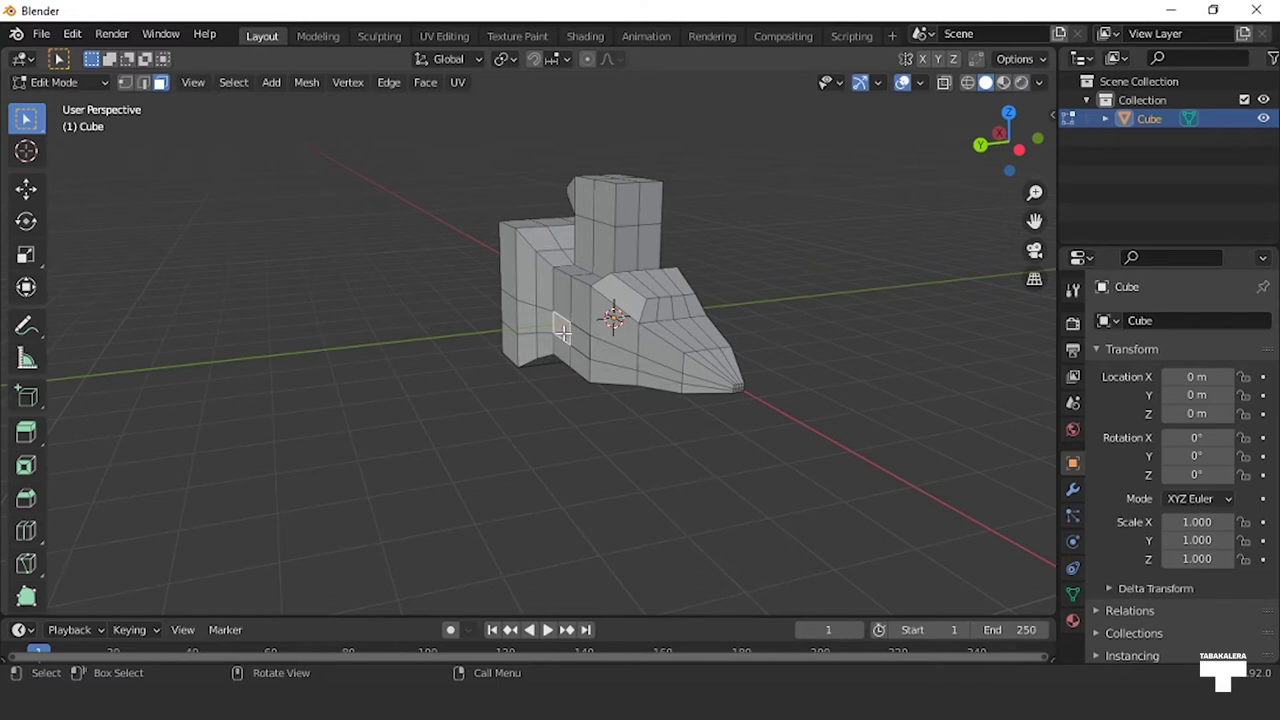
pyautogui.moveTo(778, 377); pyautogui.dragTo(624, 379, button='middle')
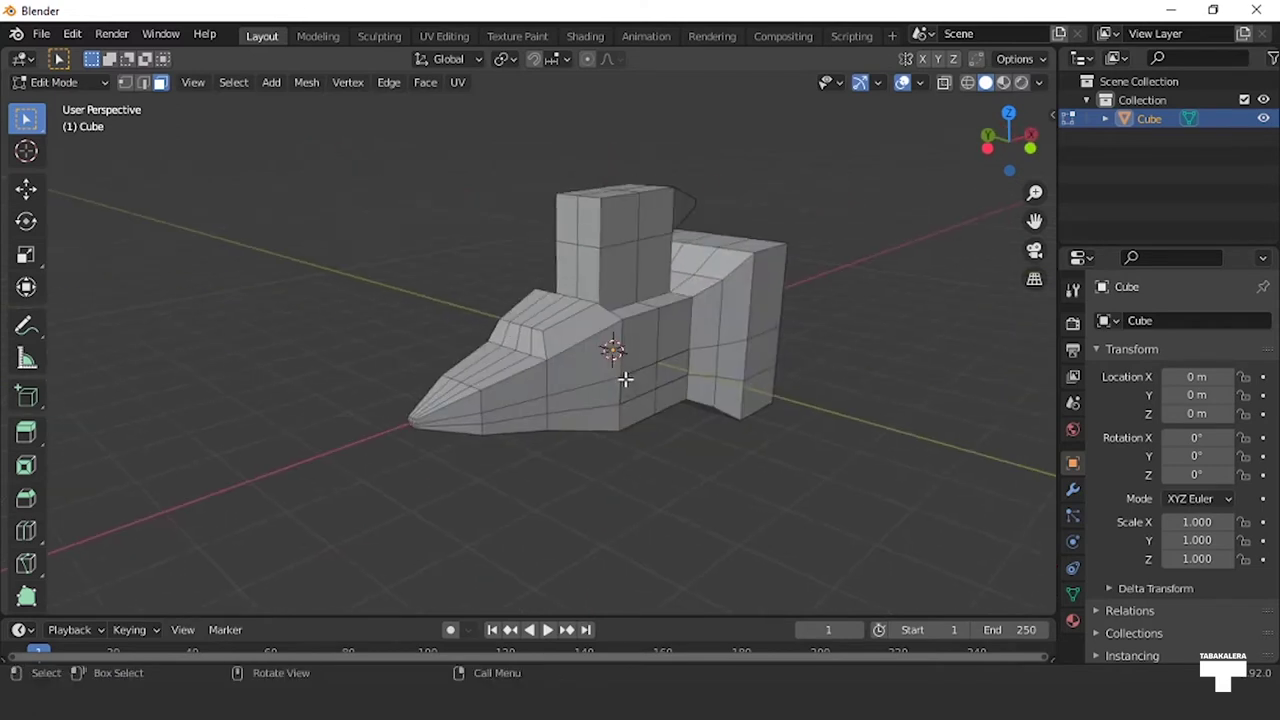
pyautogui.keyDown('shift'); pyautogui.click(668, 372); pyautogui.keyUp('shift')
pyautogui.moveTo(669, 451); pyautogui.dragTo(714, 443, button='middle')
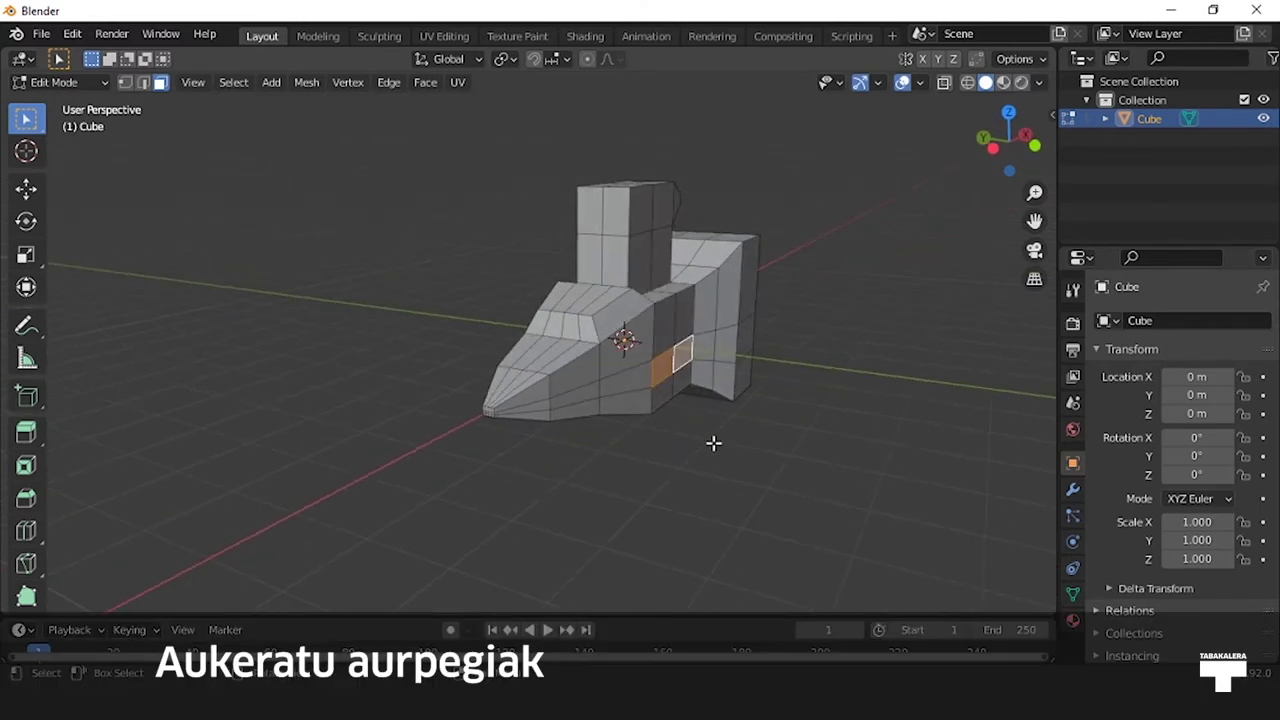
pyautogui.scroll(-2, 713, 443)
pyautogui.press('e')
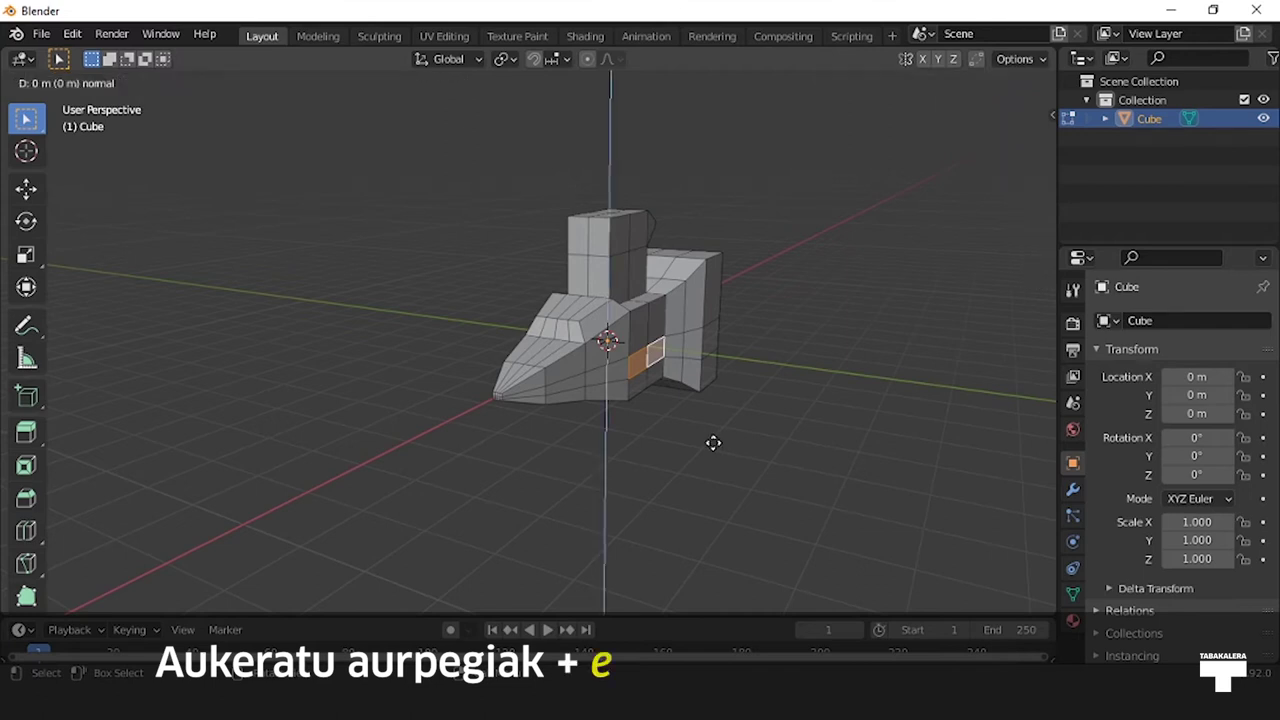
pyautogui.click(713, 443)
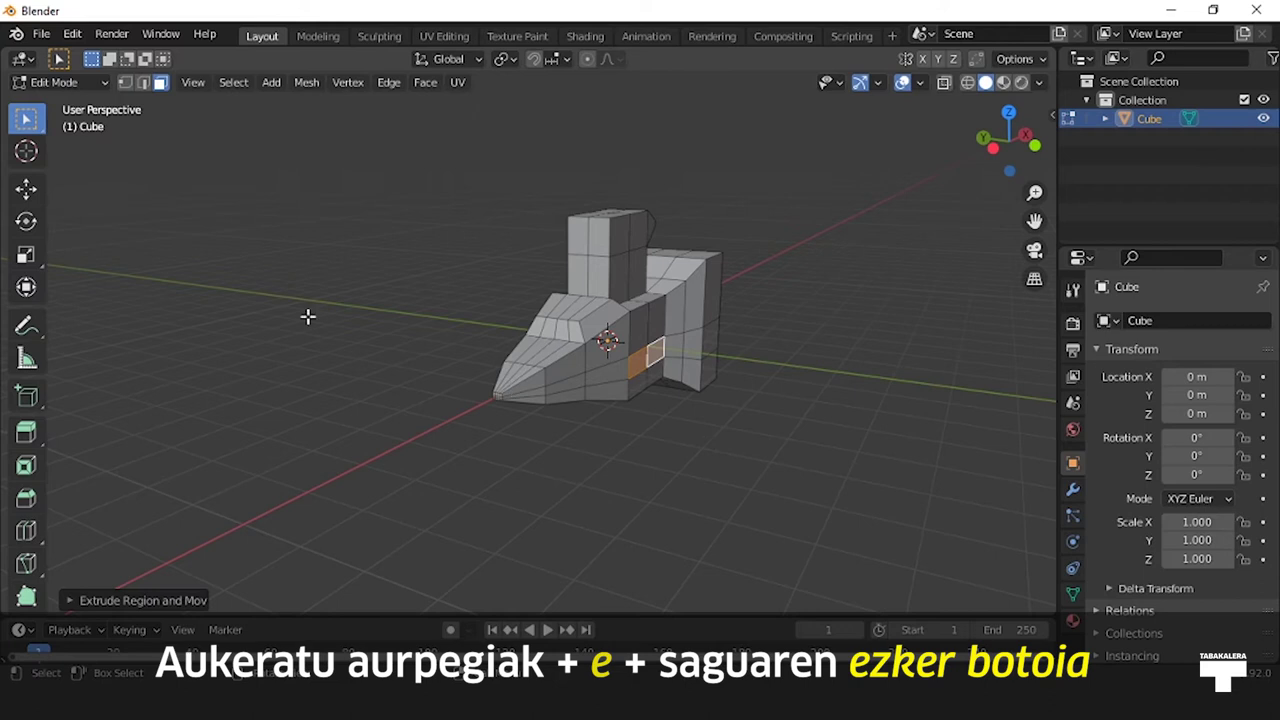
# Step: Scale the extruded side faces to flatten them into thin wing roots
pyautogui.click(26, 258)
pyautogui.moveTo(291, 368)
pyautogui.mouseDown(button='middle')
pyautogui.moveTo(426, 389)
pyautogui.moveTo(486, 371)
pyautogui.mouseUp(button='middle')
pyautogui.moveTo(536, 343); pyautogui.dragTo(460, 360)
pyautogui.moveTo(537, 338); pyautogui.dragTo(480, 352)
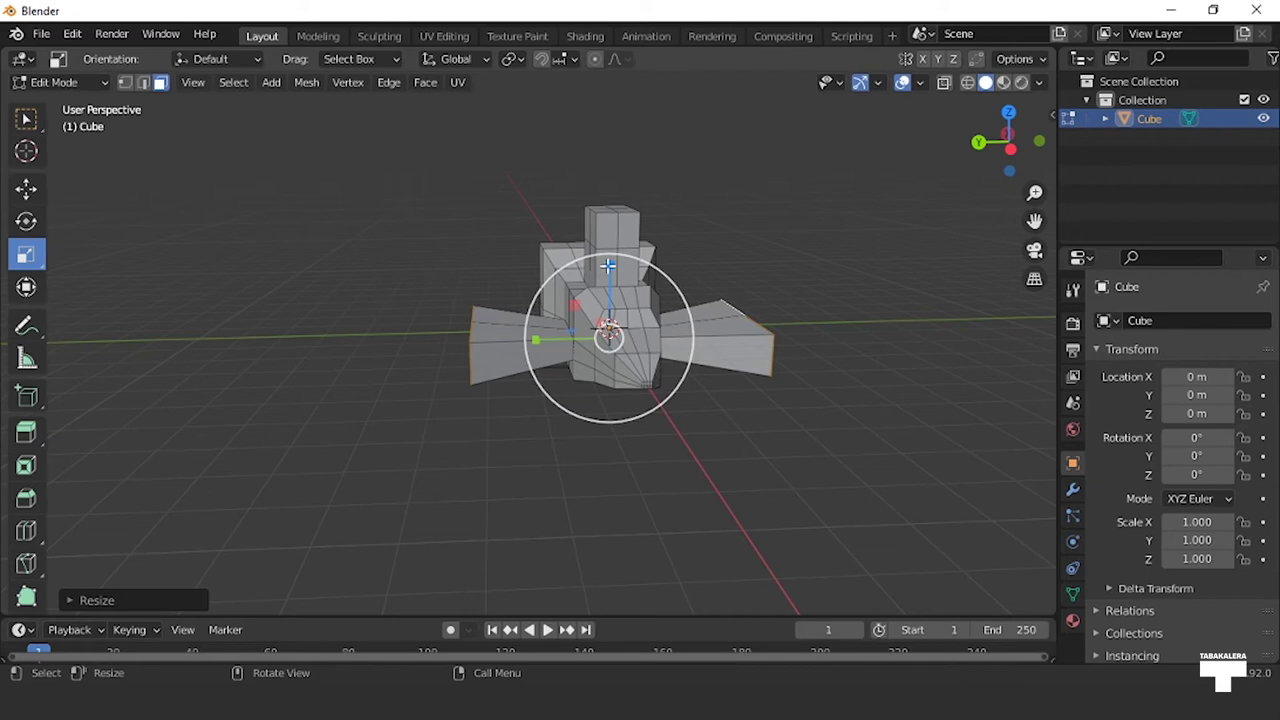
pyautogui.moveTo(608, 265); pyautogui.dragTo(607, 320)
pyautogui.moveTo(514, 443)
pyautogui.mouseDown(button='middle')
pyautogui.moveTo(659, 544)
pyautogui.moveTo(462, 198)
pyautogui.mouseUp(button='middle')
pyautogui.moveTo(467, 260); pyautogui.dragTo(506, 268)
pyautogui.moveTo(686, 386); pyautogui.dragTo(628, 404, button='middle')
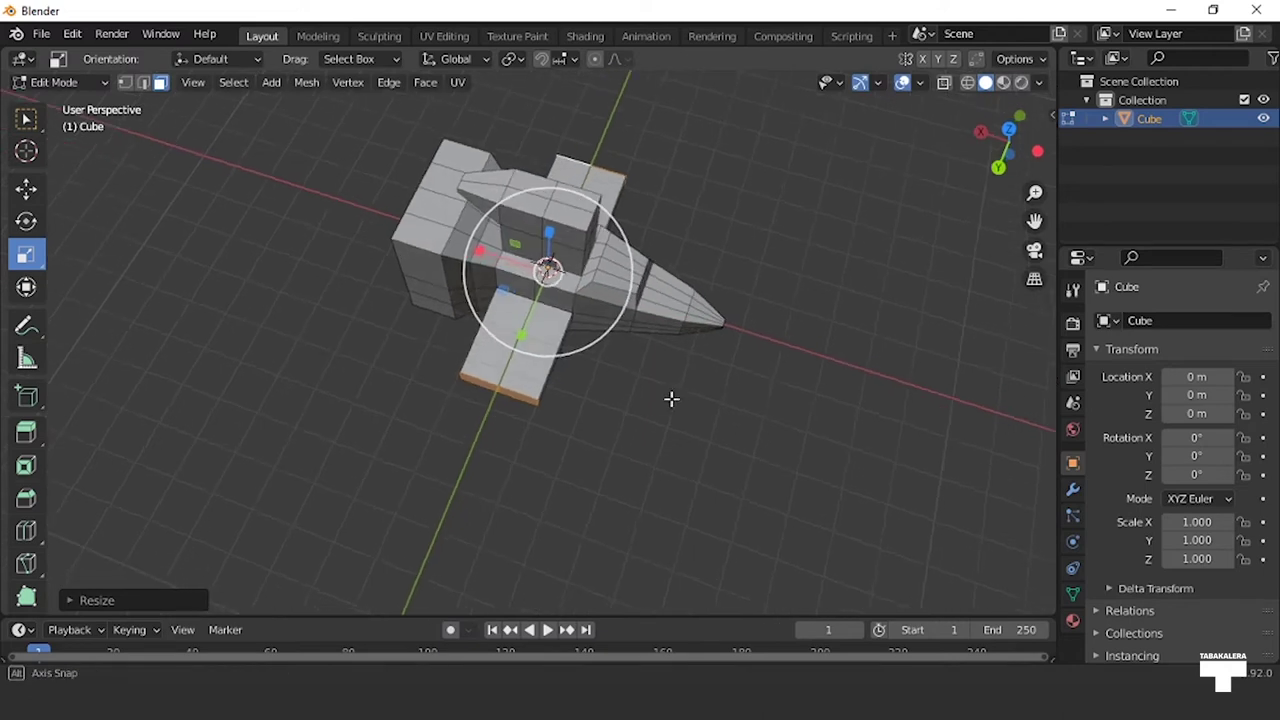
# Step: Extrude the wing ends outward, then sweep the tips back about 0.32 m along X
pyautogui.press('e')
pyautogui.rightClick(626, 403)
pyautogui.moveTo(519, 332); pyautogui.dragTo(501, 384)
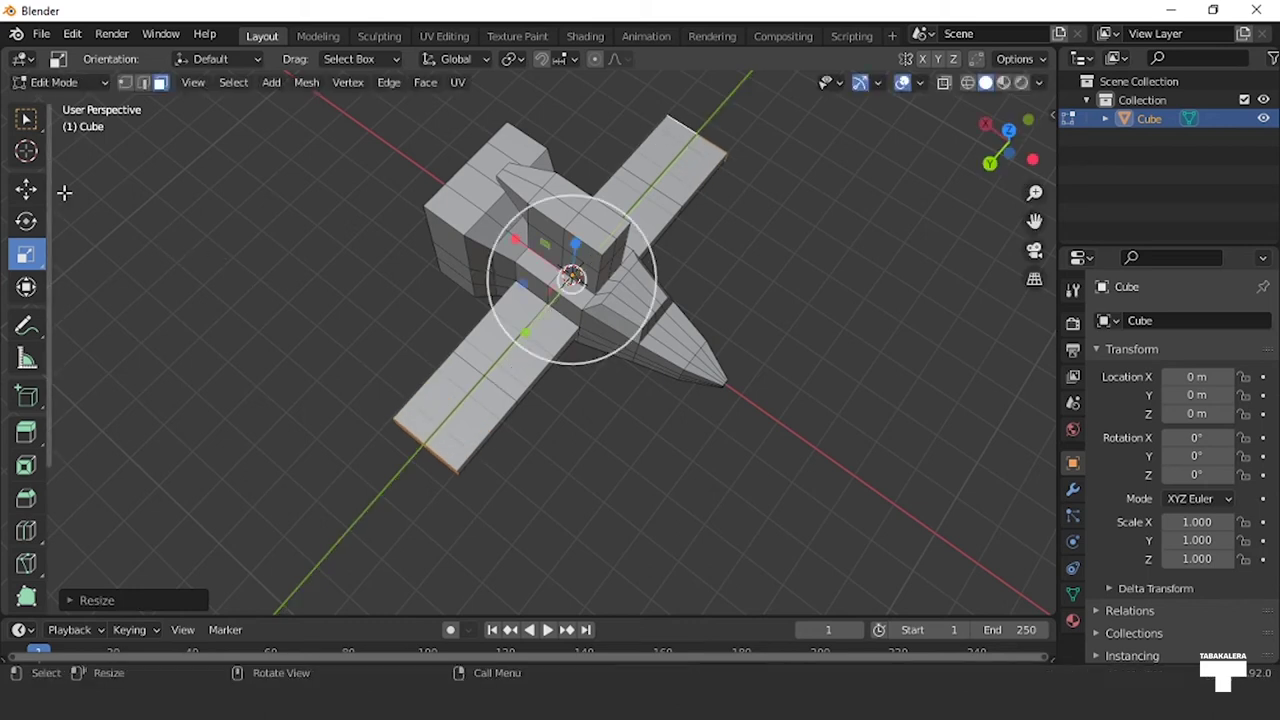
pyautogui.click(28, 191)
pyautogui.moveTo(538, 252); pyautogui.dragTo(484, 229)
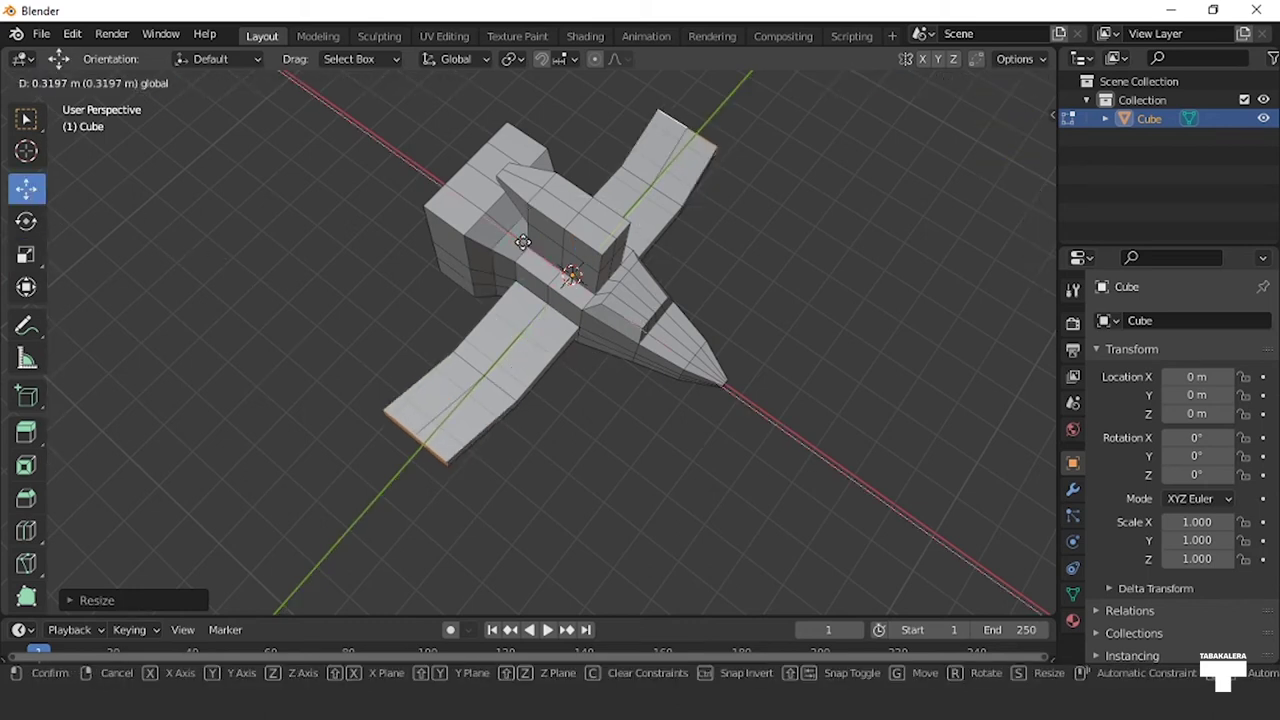
pyautogui.moveTo(731, 374)
pyautogui.mouseDown(button='middle')
pyautogui.moveTo(500, 257)
pyautogui.moveTo(749, 251)
pyautogui.mouseUp(button='middle')
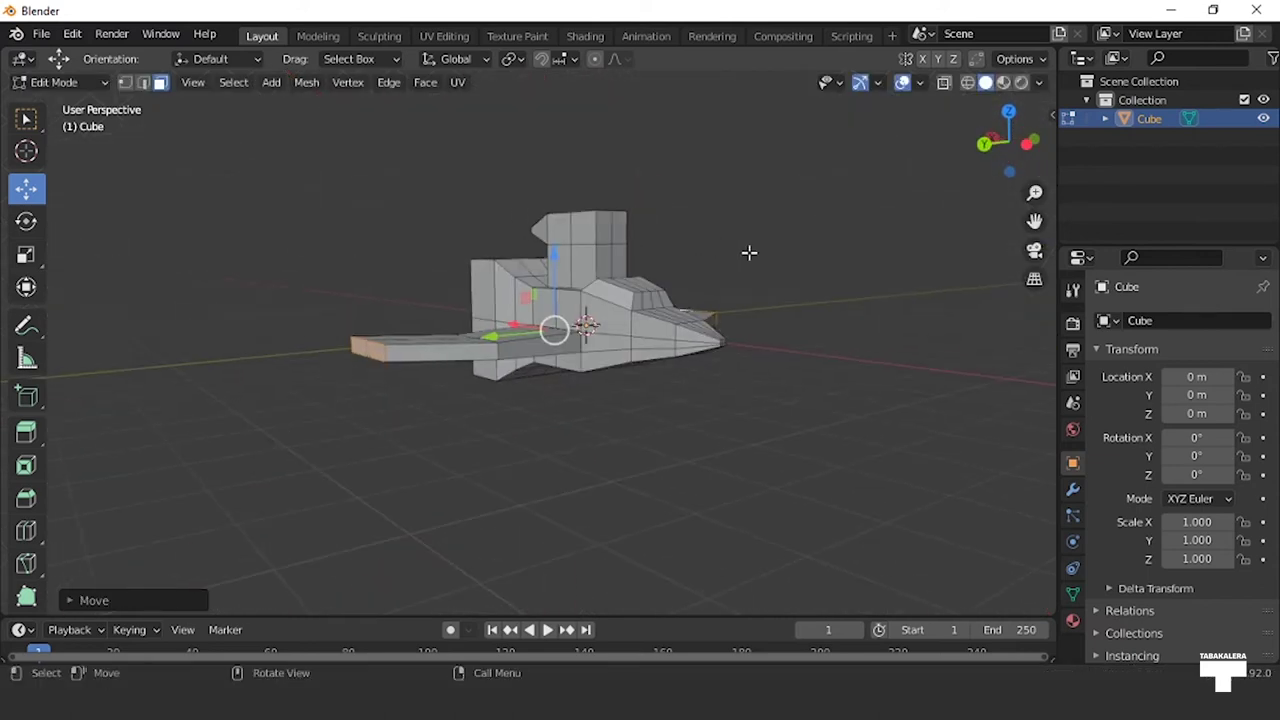
pyautogui.hotkey('alt', 'a')
# Step: In vertex select mode, lower the wing-tip vertices slightly along Z so the wings droop
pyautogui.press('w')
pyautogui.moveTo(811, 309); pyautogui.dragTo(553, 346, button='middle')
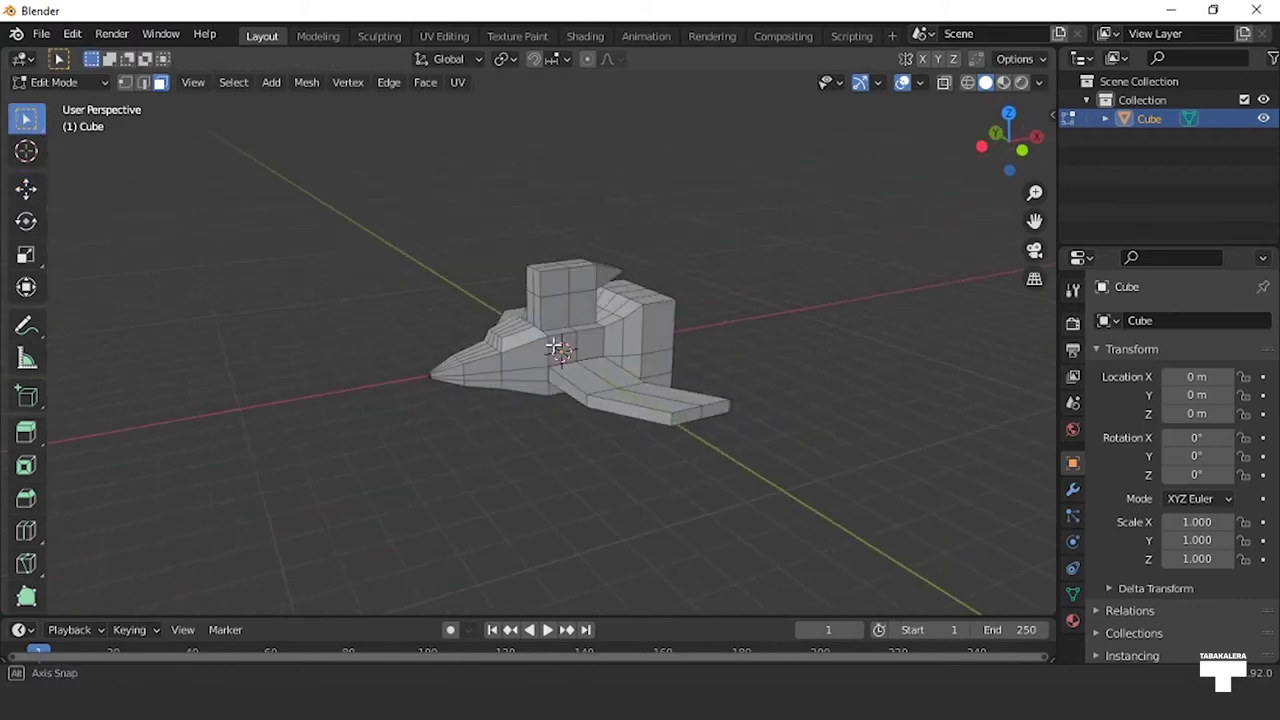
pyautogui.scroll(2, 553, 346)
pyautogui.scroll(2, 553, 346)
pyautogui.click(126, 84)
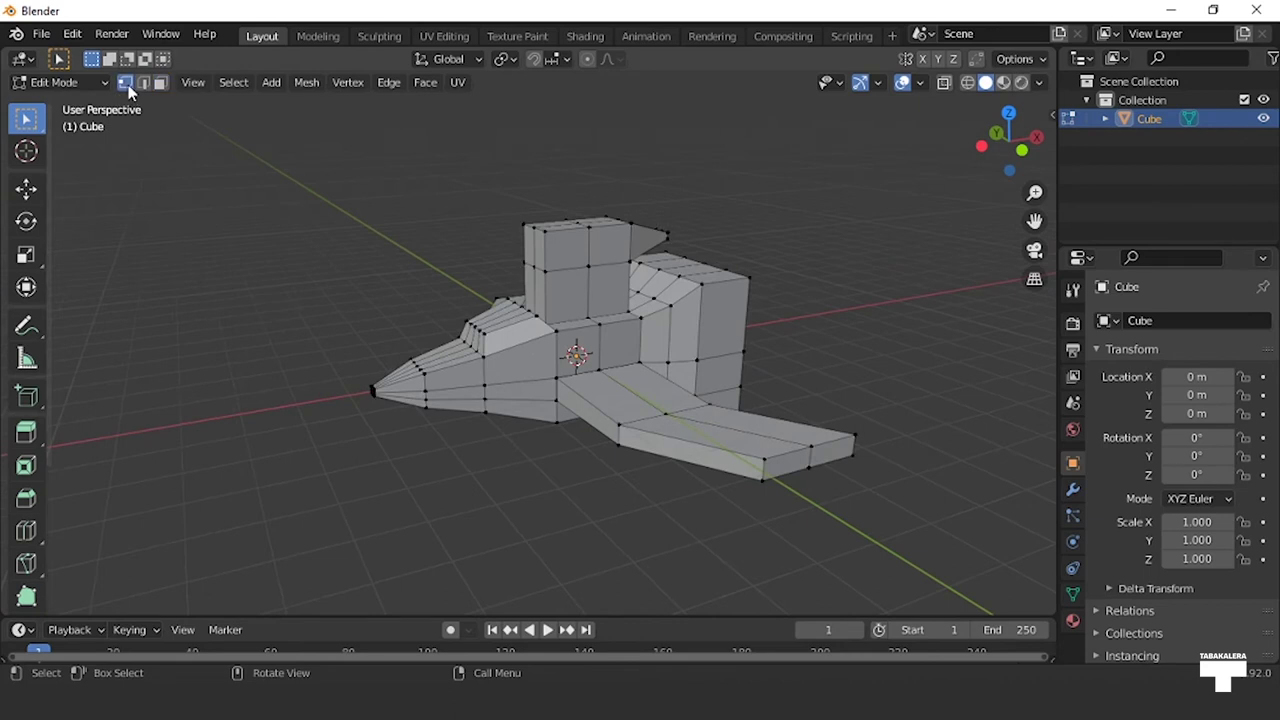
pyautogui.moveTo(813, 404)
pyautogui.mouseDown(button='middle')
pyautogui.moveTo(751, 389)
pyautogui.moveTo(576, 413)
pyautogui.mouseUp(button='middle')
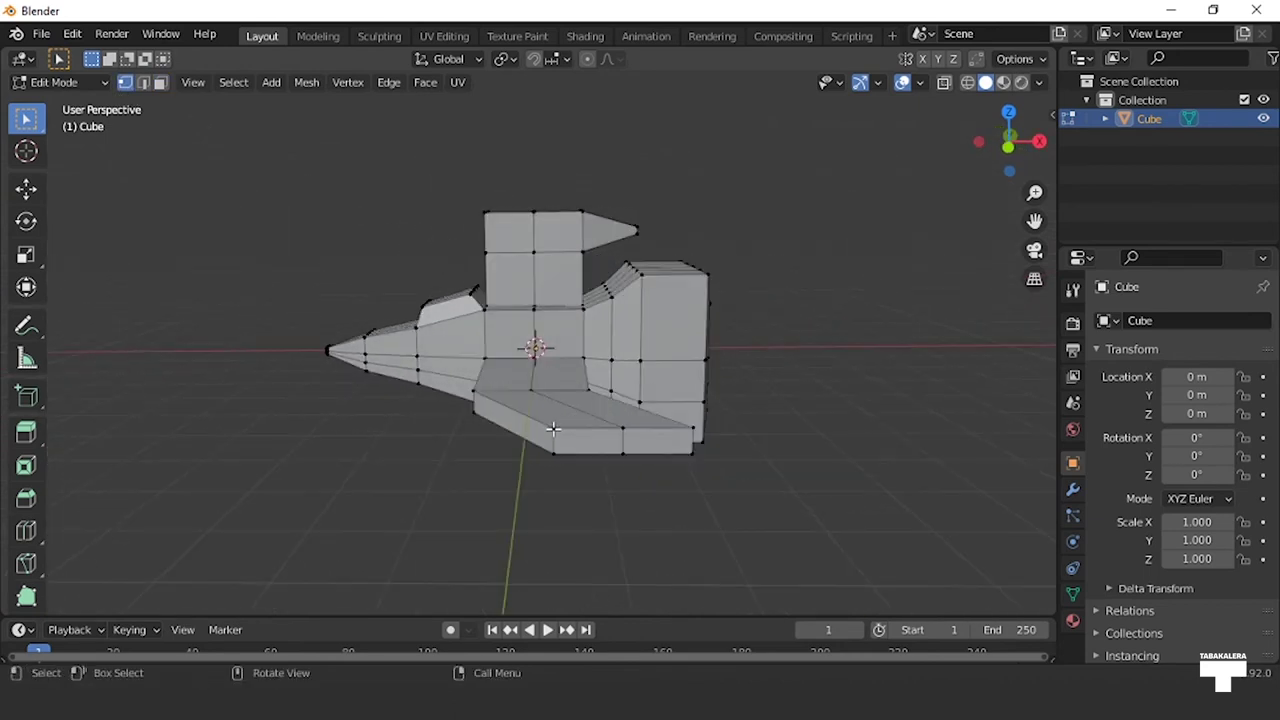
pyautogui.moveTo(831, 422)
pyautogui.mouseDown(button='middle')
pyautogui.moveTo(586, 409)
pyautogui.moveTo(584, 366)
pyautogui.mouseUp(button='middle')
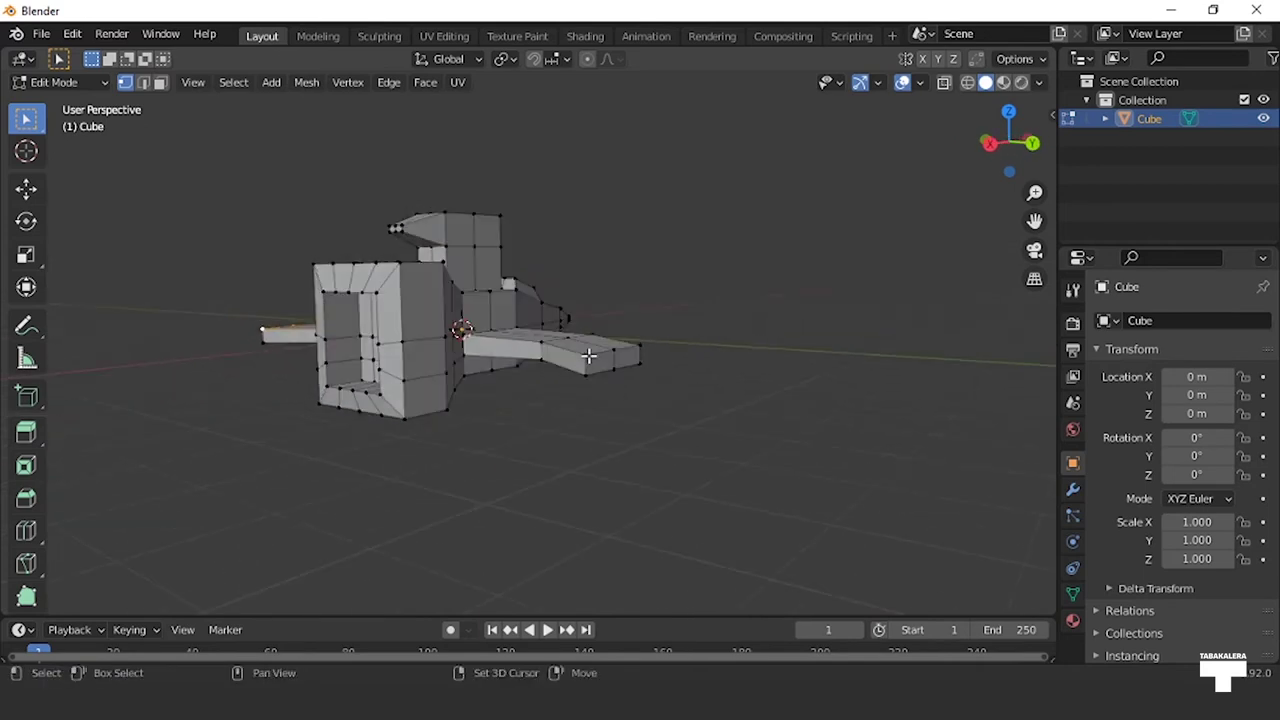
pyautogui.moveTo(757, 379); pyautogui.dragTo(229, 263, button='middle')
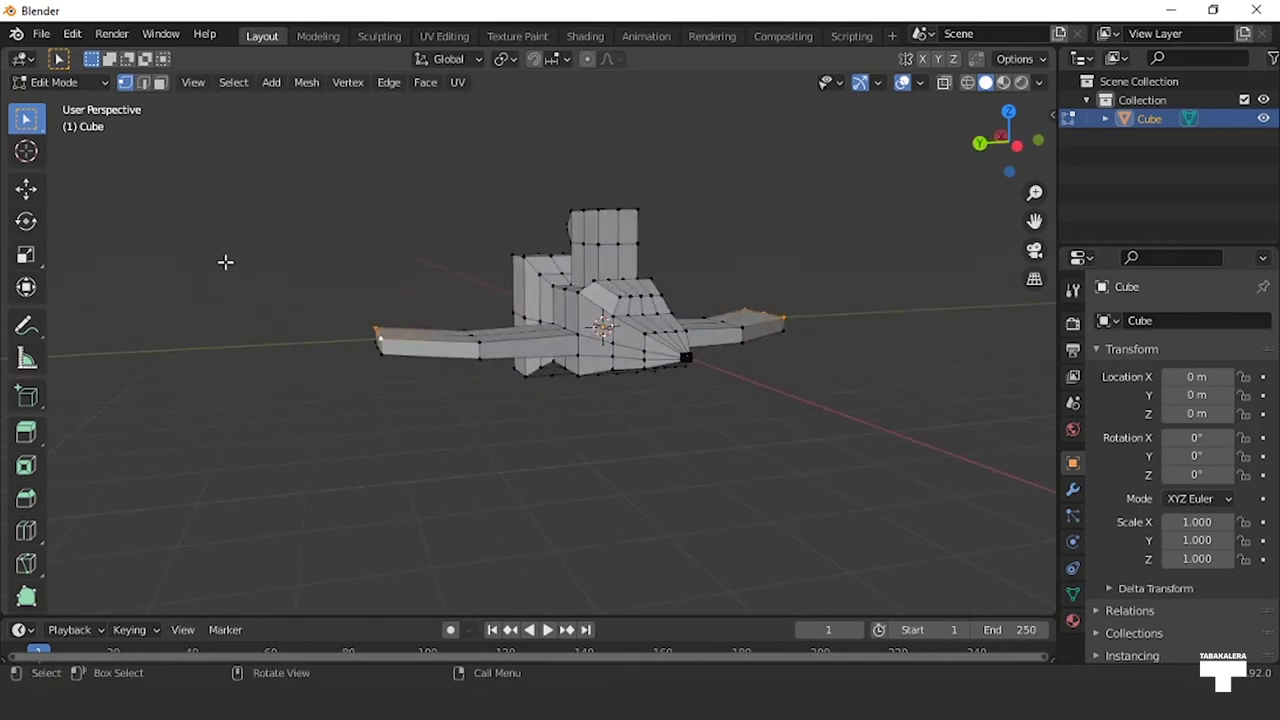
pyautogui.click(26, 188)
pyautogui.moveTo(558, 370); pyautogui.dragTo(589, 250, button='middle')
pyautogui.moveTo(610, 257); pyautogui.dragTo(620, 268)
pyautogui.moveTo(769, 308)
pyautogui.mouseDown(button='middle')
pyautogui.moveTo(591, 375)
pyautogui.moveTo(572, 346)
pyautogui.mouseUp(button='middle')
# Step: Move one top corner vertex of the rear tower along X and down about 0.16 m
pyautogui.click(512, 318)
pyautogui.moveTo(546, 336); pyautogui.dragTo(519, 271, button='middle')
pyautogui.moveTo(519, 271); pyautogui.dragTo(530, 272)
pyautogui.moveTo(469, 214); pyautogui.dragTo(468, 255)
pyautogui.moveTo(467, 314); pyautogui.dragTo(596, 333, button='middle')
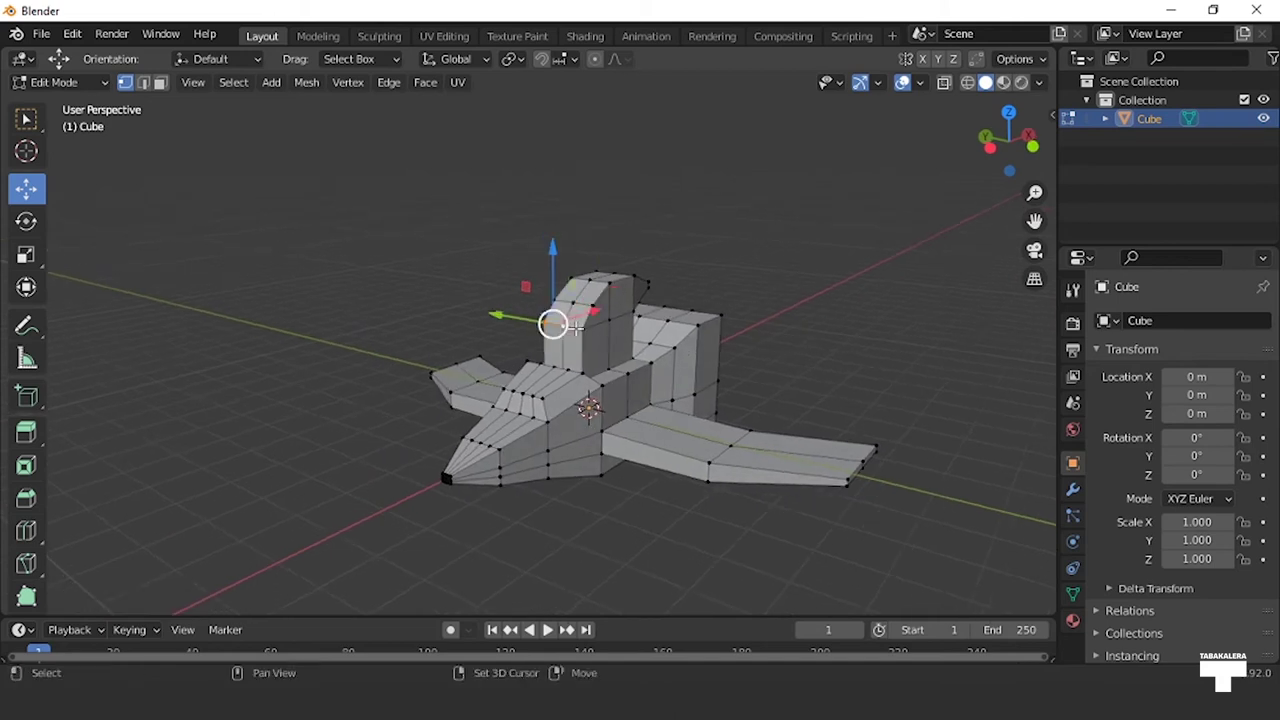
# Step: Shift the tower's top vertices along X and down along Z to slope its top
pyautogui.moveTo(551, 320); pyautogui.dragTo(520, 302, button='middle')
pyautogui.moveTo(520, 302)
pyautogui.mouseDown()
pyautogui.moveTo(485, 241)
pyautogui.moveTo(460, 260)
pyautogui.mouseUp()
pyautogui.moveTo(480, 314)
pyautogui.mouseDown()
pyautogui.moveTo(545, 312)
pyautogui.moveTo(531, 312)
pyautogui.mouseUp()
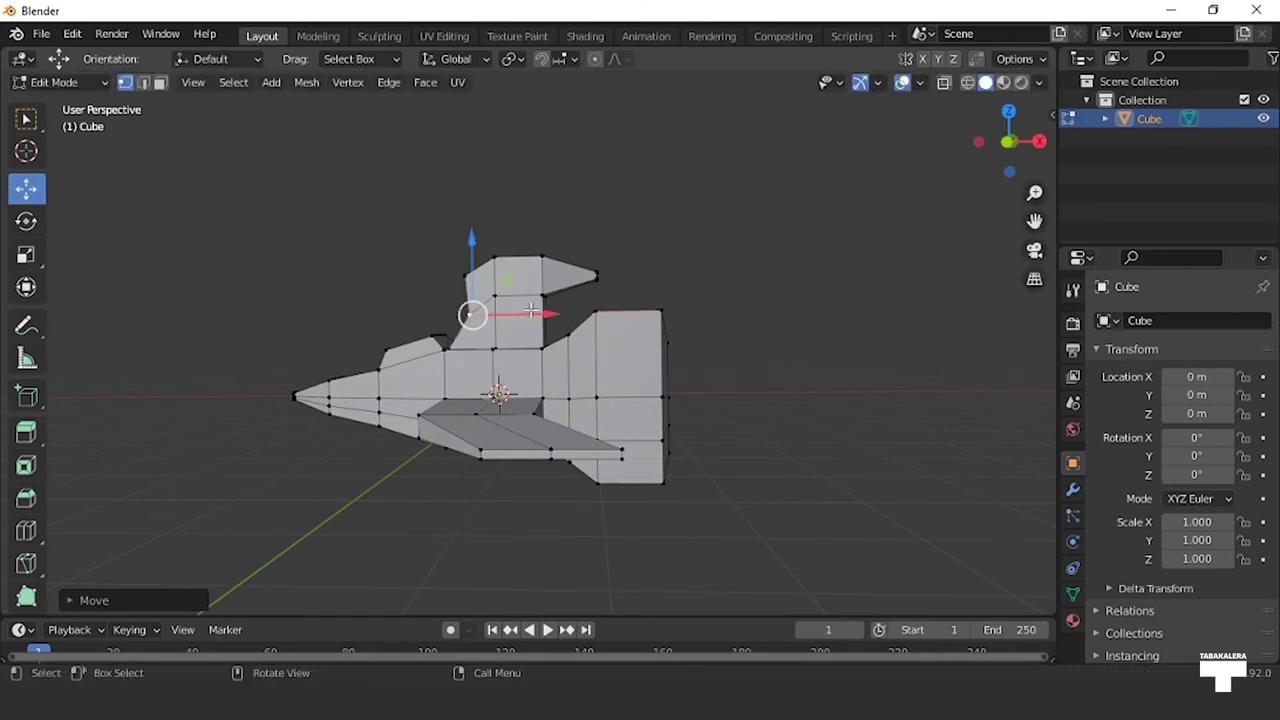
pyautogui.moveTo(472, 272); pyautogui.dragTo(565, 328, button='middle')
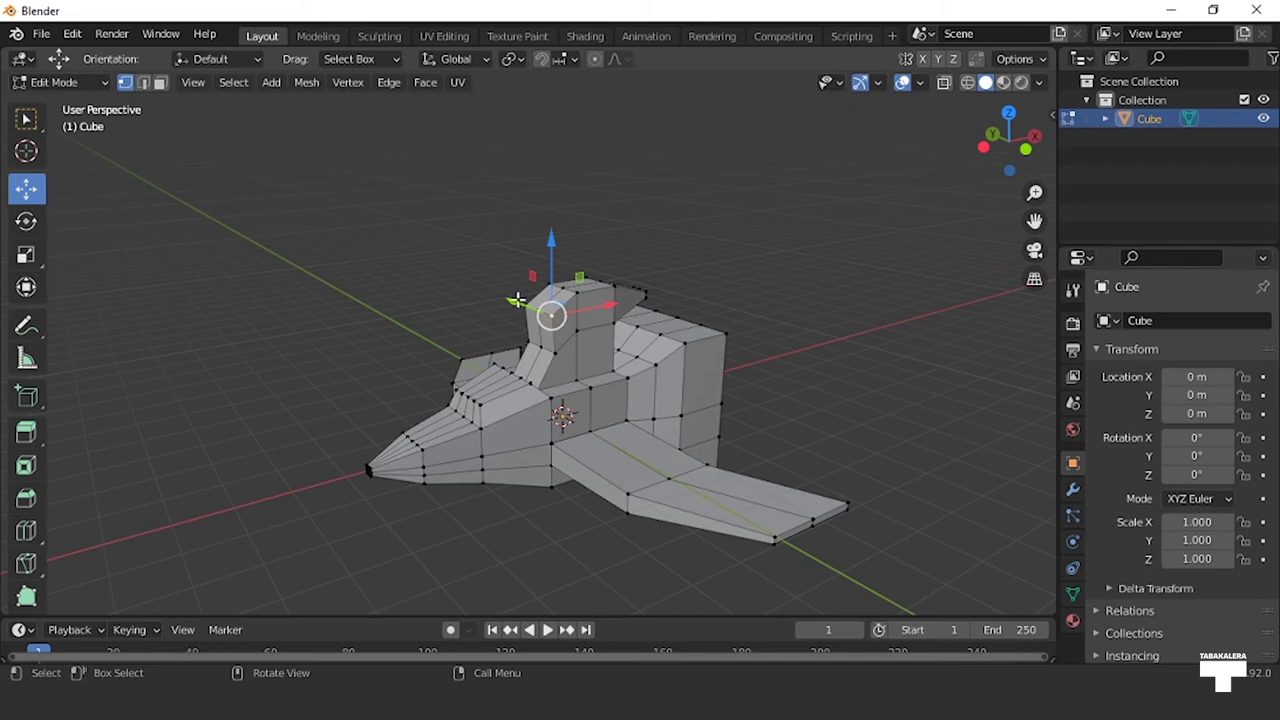
pyautogui.moveTo(527, 300); pyautogui.dragTo(468, 302, button='middle')
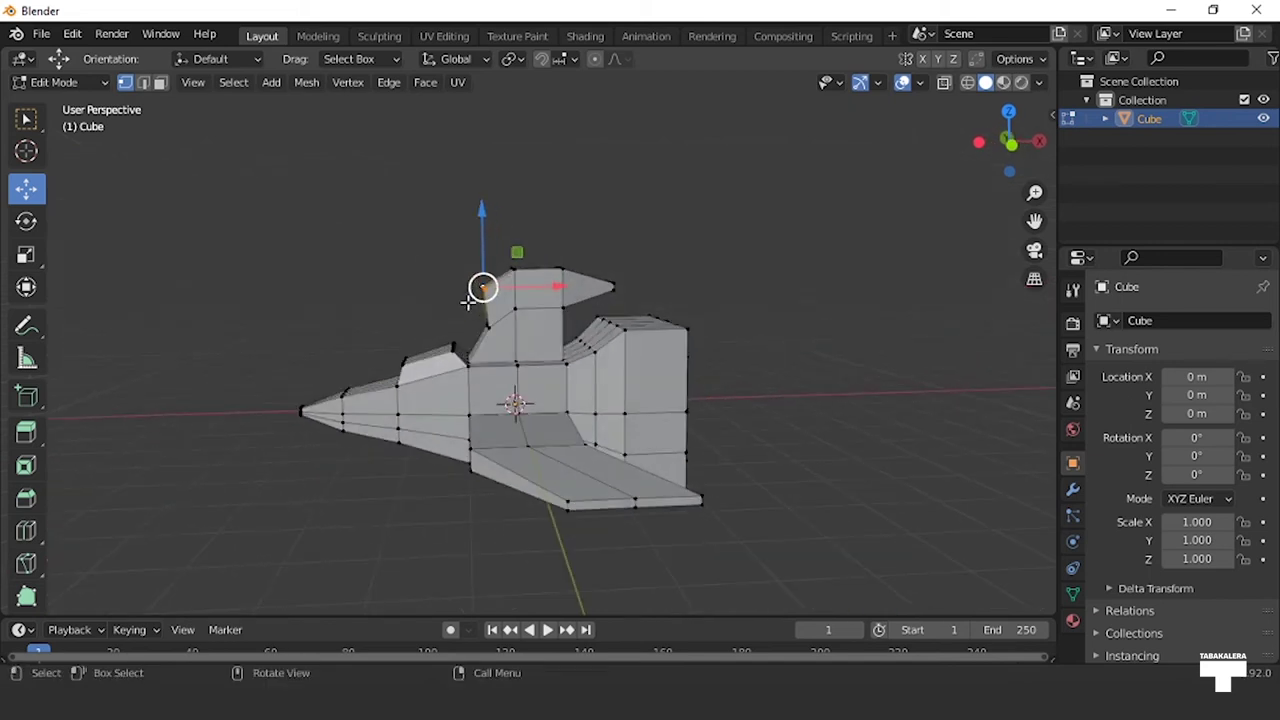
pyautogui.moveTo(543, 288); pyautogui.dragTo(554, 288)
pyautogui.moveTo(500, 232); pyautogui.dragTo(497, 248)
pyautogui.moveTo(497, 248)
pyautogui.mouseDown(button='middle')
pyautogui.moveTo(564, 323)
pyautogui.moveTo(437, 400)
pyautogui.mouseUp(button='middle')
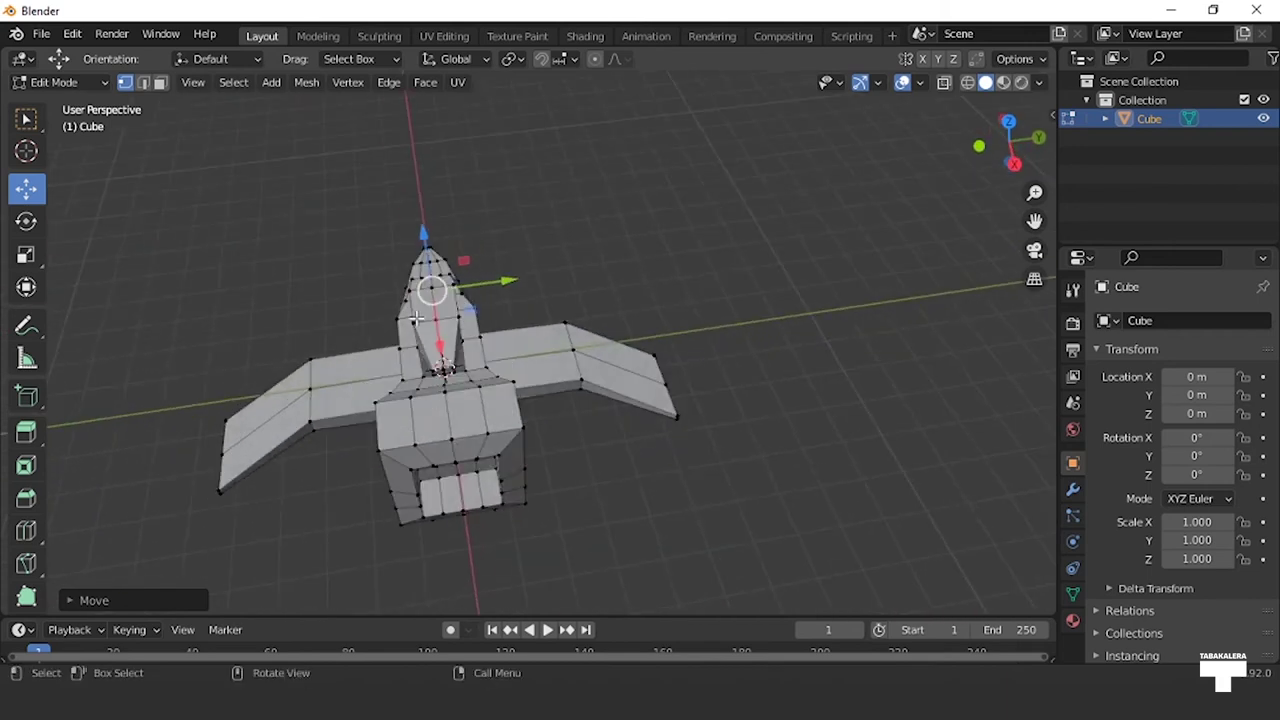
# Step: Select the top vertices of the upper block and scale them together along Y
pyautogui.click(416, 318)
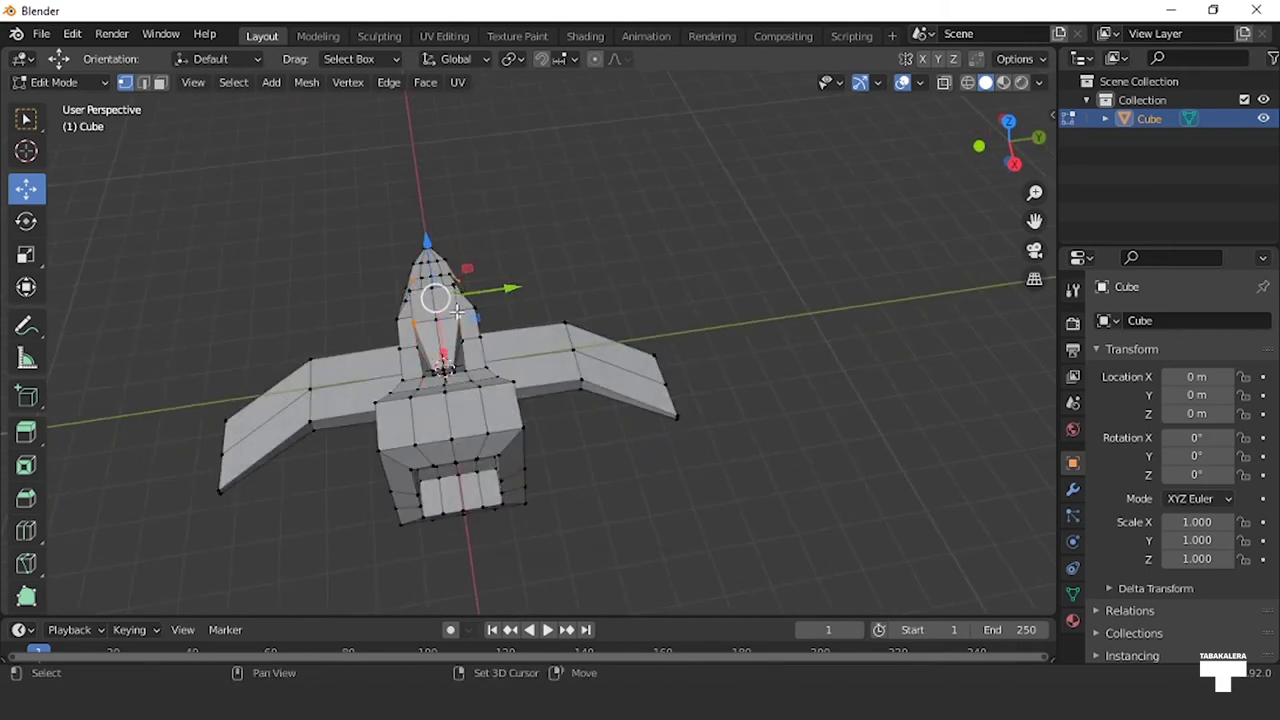
pyautogui.moveTo(455, 281)
pyautogui.mouseDown(button='middle')
pyautogui.moveTo(394, 277)
pyautogui.moveTo(476, 259)
pyautogui.moveTo(363, 283)
pyautogui.moveTo(514, 297)
pyautogui.mouseUp(button='middle')
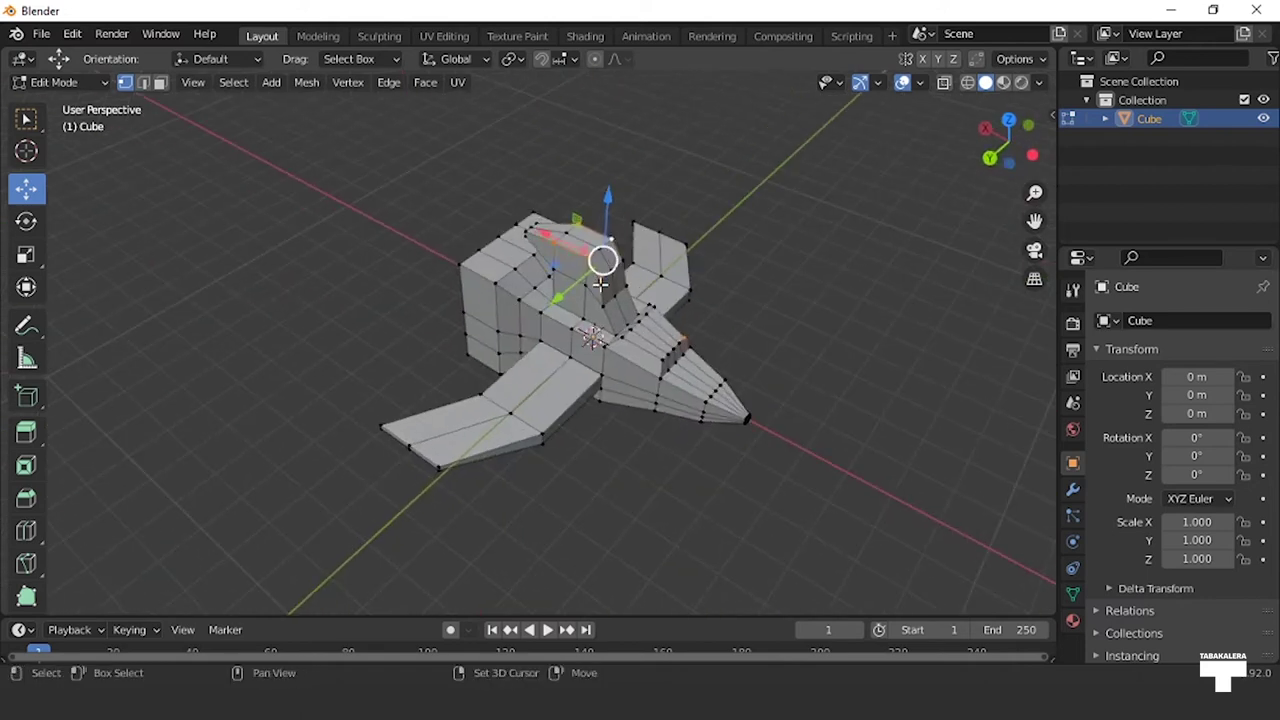
pyautogui.click(583, 240)
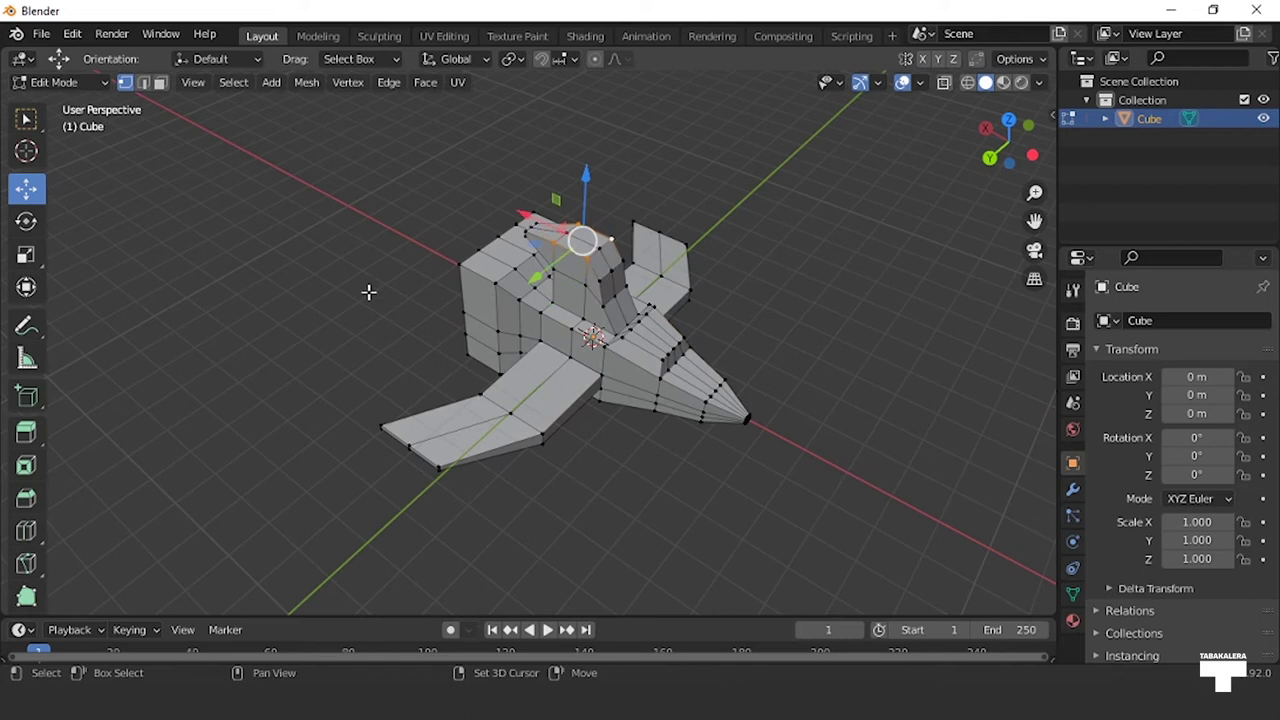
pyautogui.click(27, 254)
pyautogui.moveTo(426, 314); pyautogui.dragTo(537, 270, button='middle')
pyautogui.moveTo(548, 272); pyautogui.dragTo(584, 278)
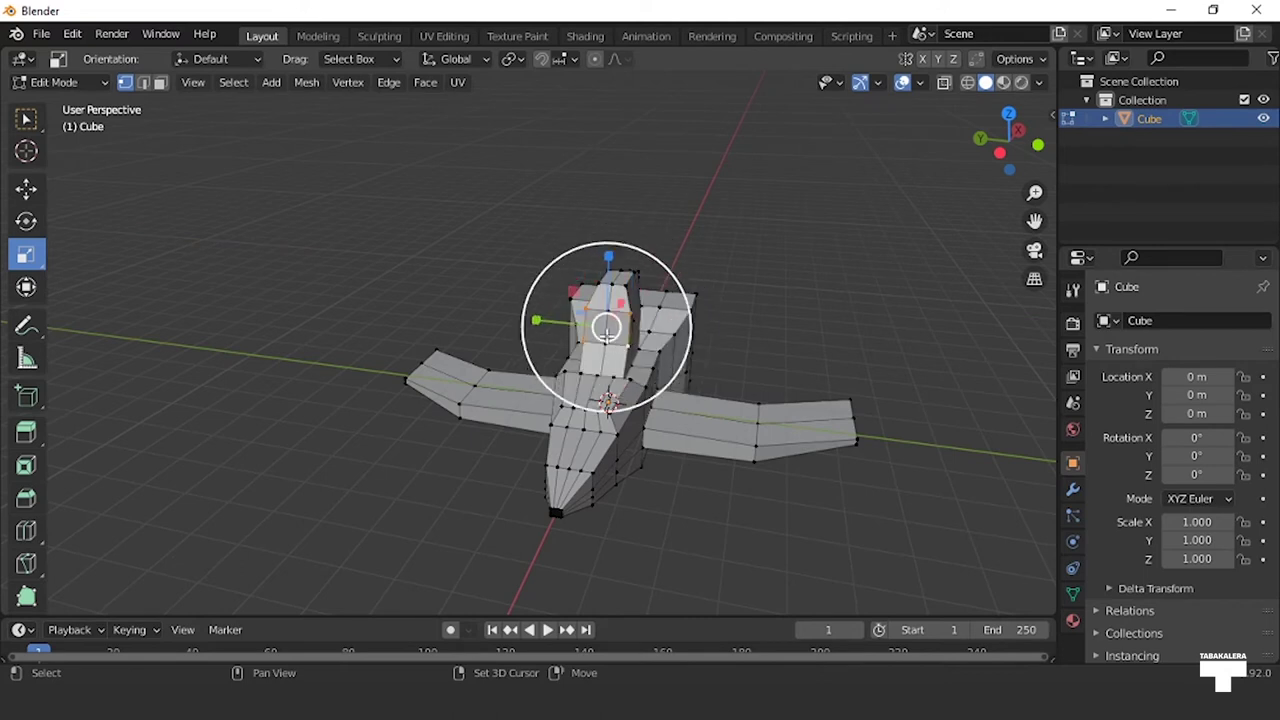
# Step: Scale the tower's top vertices down to about 0.81 for a slimmer tapered tip
pyautogui.moveTo(606, 323)
pyautogui.mouseDown()
pyautogui.moveTo(550, 321)
pyautogui.moveTo(579, 324)
pyautogui.mouseUp()
pyautogui.moveTo(579, 324)
pyautogui.mouseDown(button='middle')
pyautogui.moveTo(700, 344)
pyautogui.moveTo(883, 334)
pyautogui.moveTo(695, 326)
pyautogui.moveTo(603, 347)
pyautogui.moveTo(602, 311)
pyautogui.moveTo(534, 286)
pyautogui.mouseUp(button='middle')
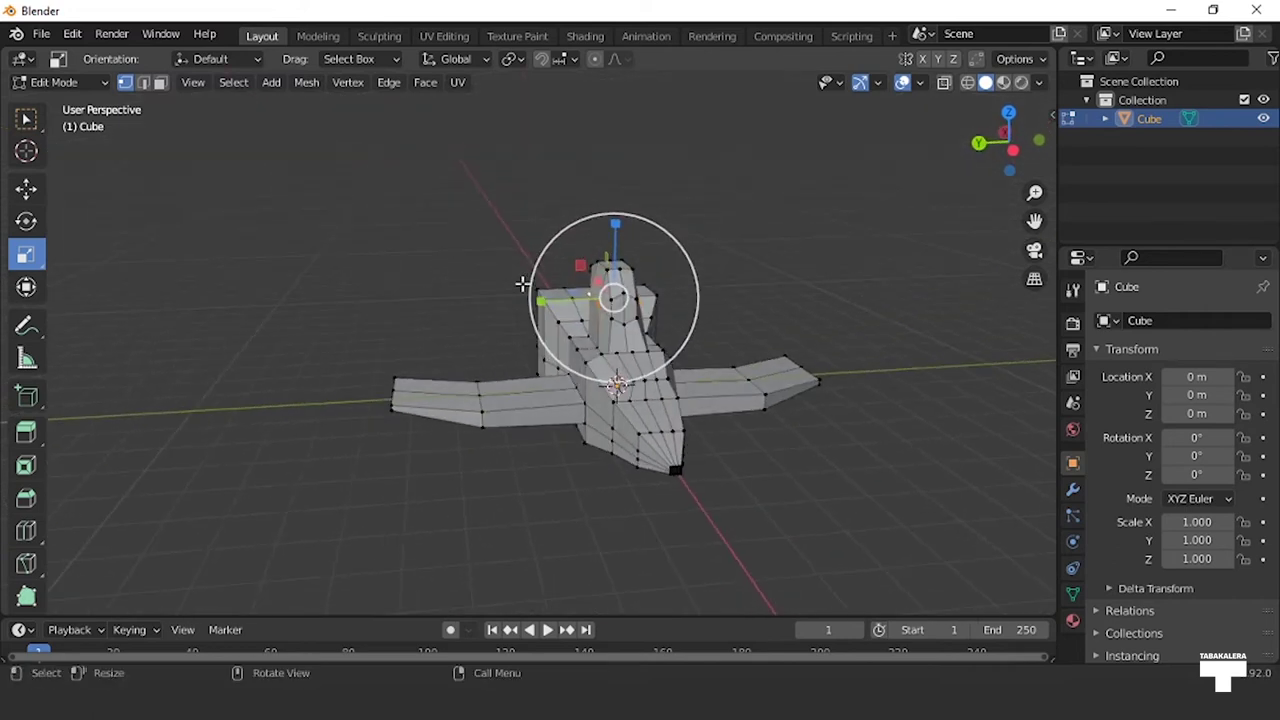
pyautogui.press('s')
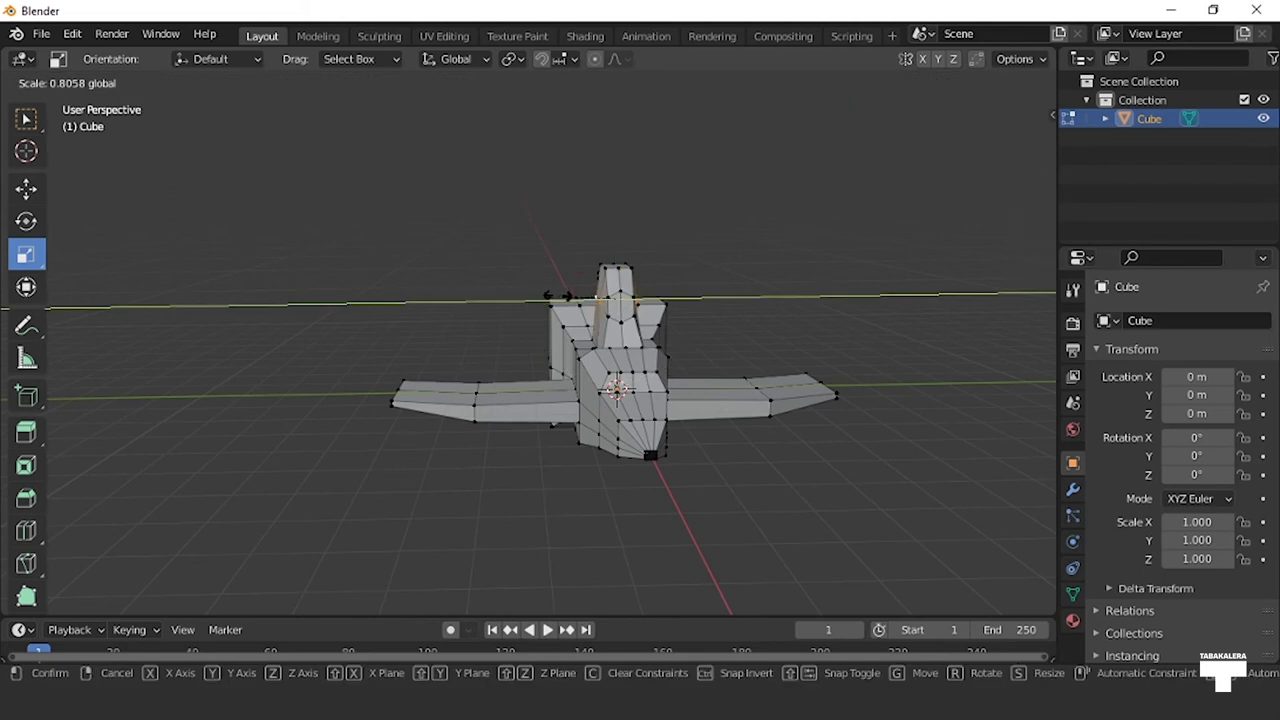
pyautogui.click(560, 297)
pyautogui.moveTo(560, 297)
pyautogui.mouseDown(button='middle')
pyautogui.moveTo(785, 461)
pyautogui.moveTo(483, 447)
pyautogui.moveTo(799, 484)
pyautogui.mouseUp(button='middle')
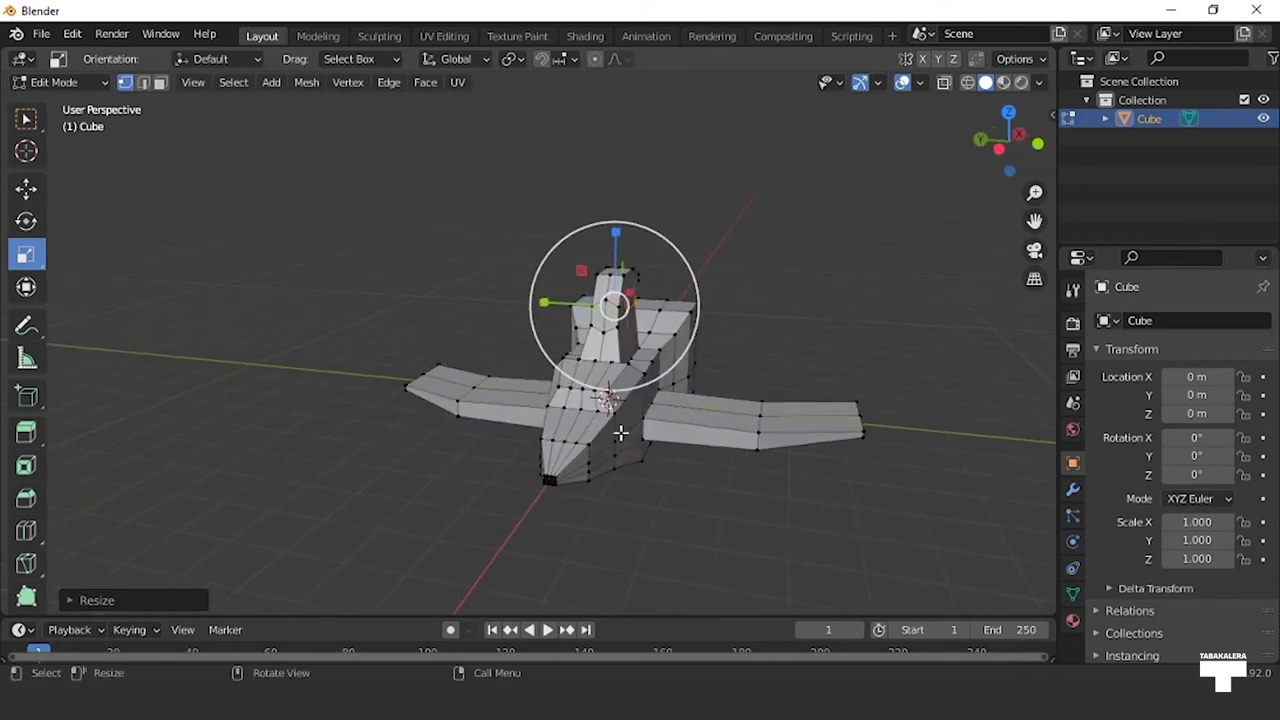
# Step: Switch to face select mode and select the top face of the nose
pyautogui.click(159, 82)
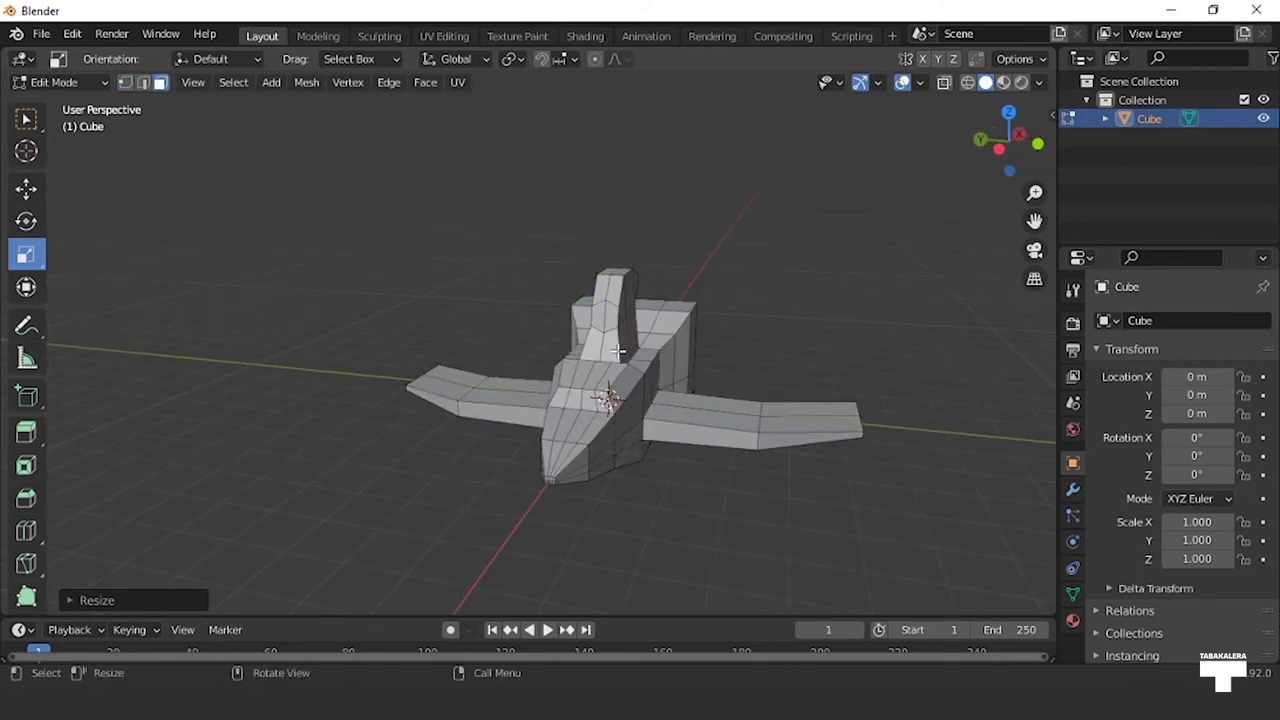
pyautogui.moveTo(560, 380); pyautogui.dragTo(604, 410, button='middle')
pyautogui.click(603, 402)
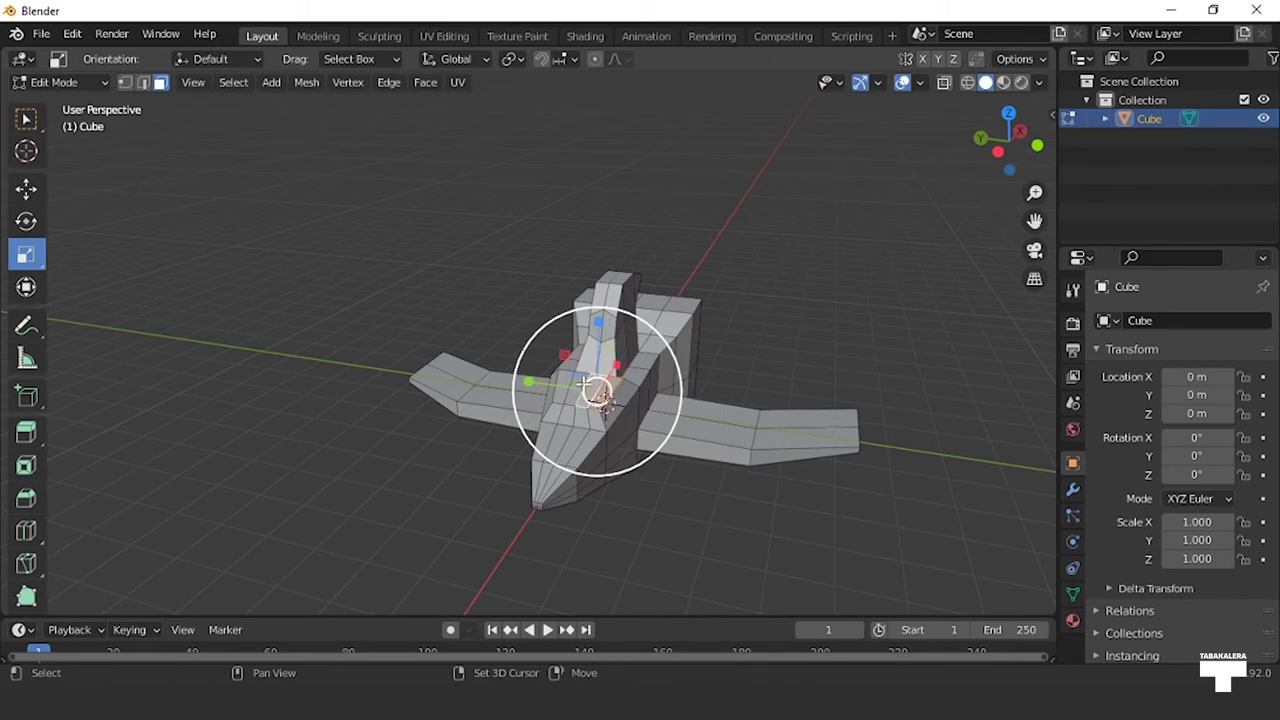
# Step: Extrude the nose's top face, shrink it to about 0.31, and lower it slightly into a cockpit peak
pyautogui.scroll(3, 566, 380)
pyautogui.moveTo(566, 380); pyautogui.dragTo(500, 396, button='middle')
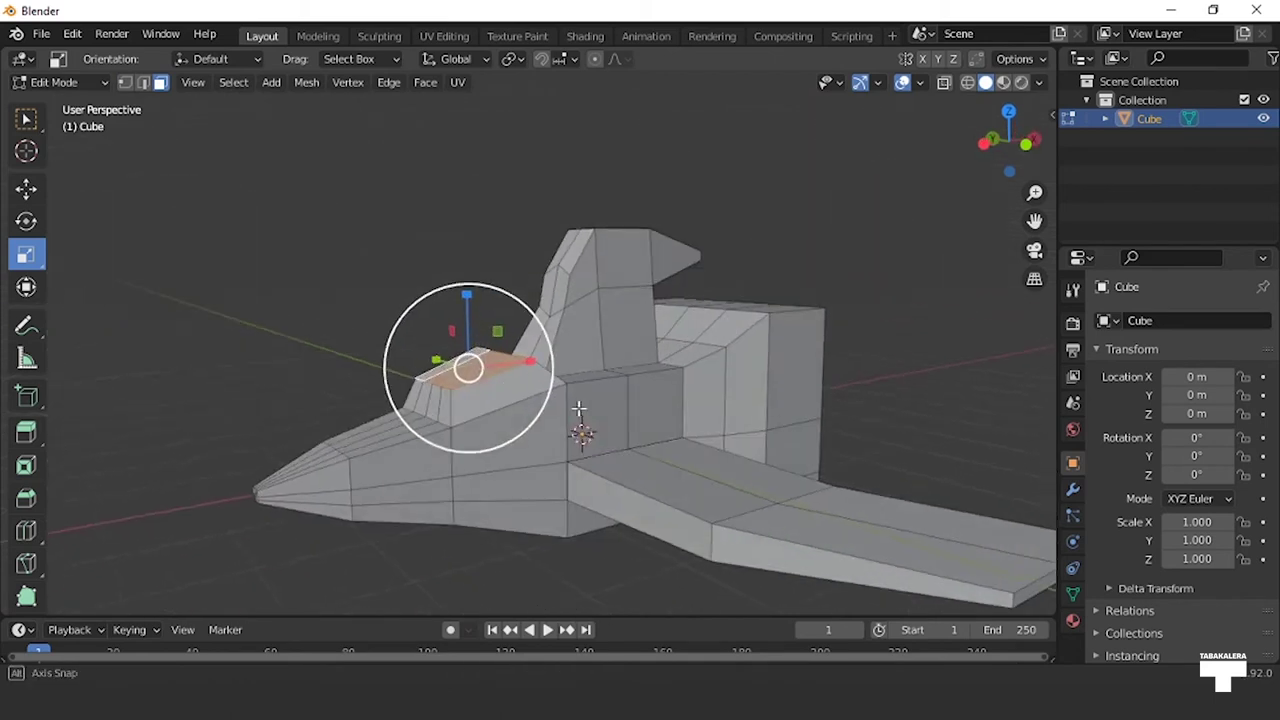
pyautogui.press('e')
pyautogui.click(503, 371)
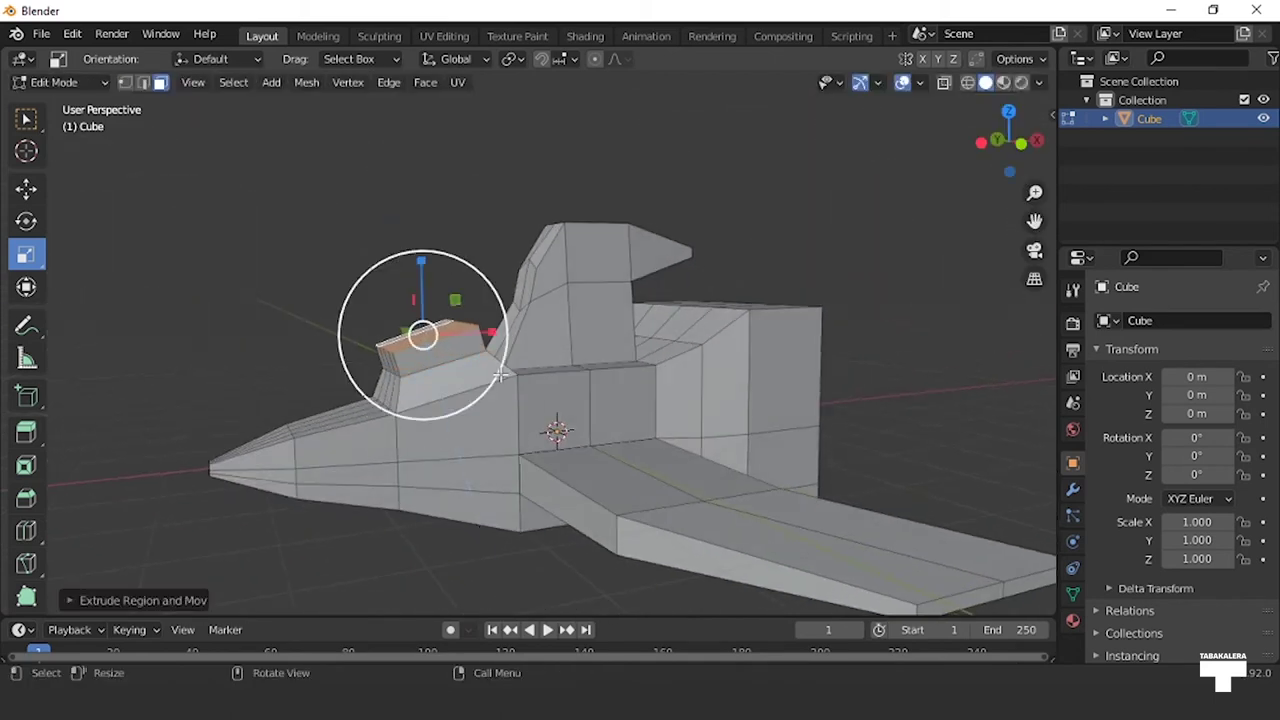
pyautogui.press('s')
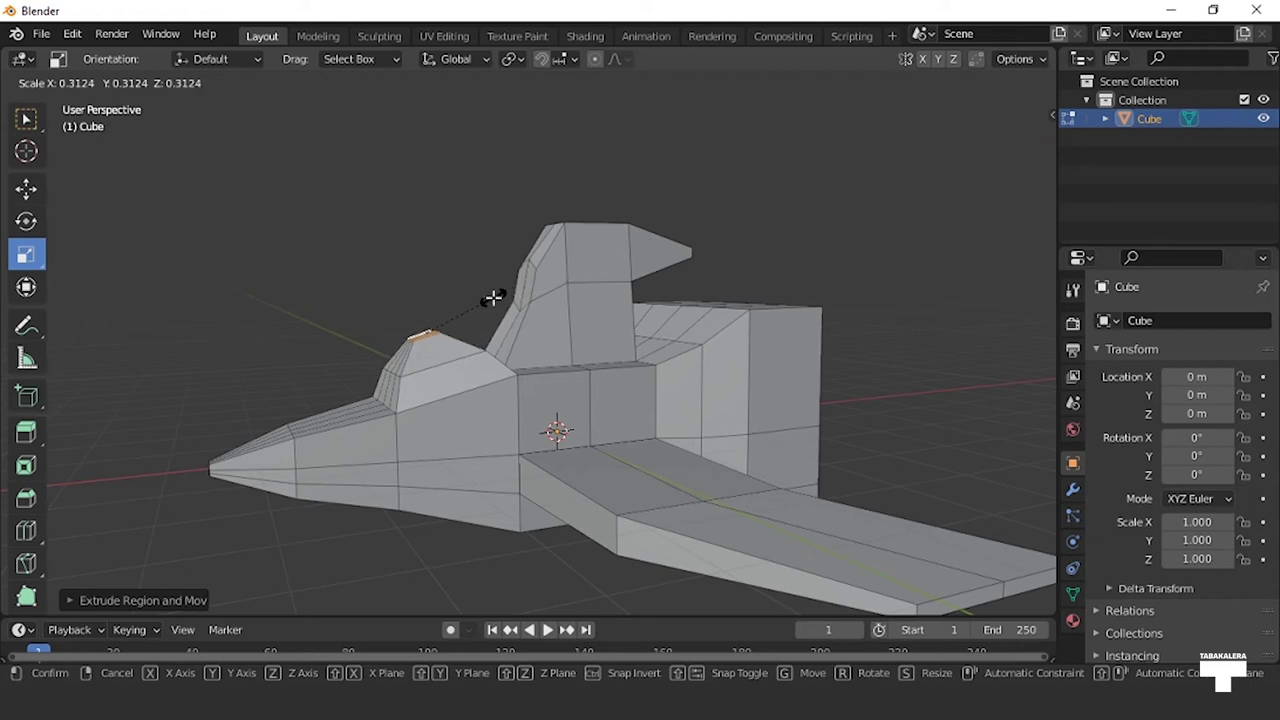
pyautogui.click(493, 298)
pyautogui.hotkey('shift', 'space')
pyautogui.press('g')
pyautogui.moveTo(421, 259); pyautogui.dragTo(422, 280)
pyautogui.moveTo(600, 420); pyautogui.dragTo(650, 348, button='middle')
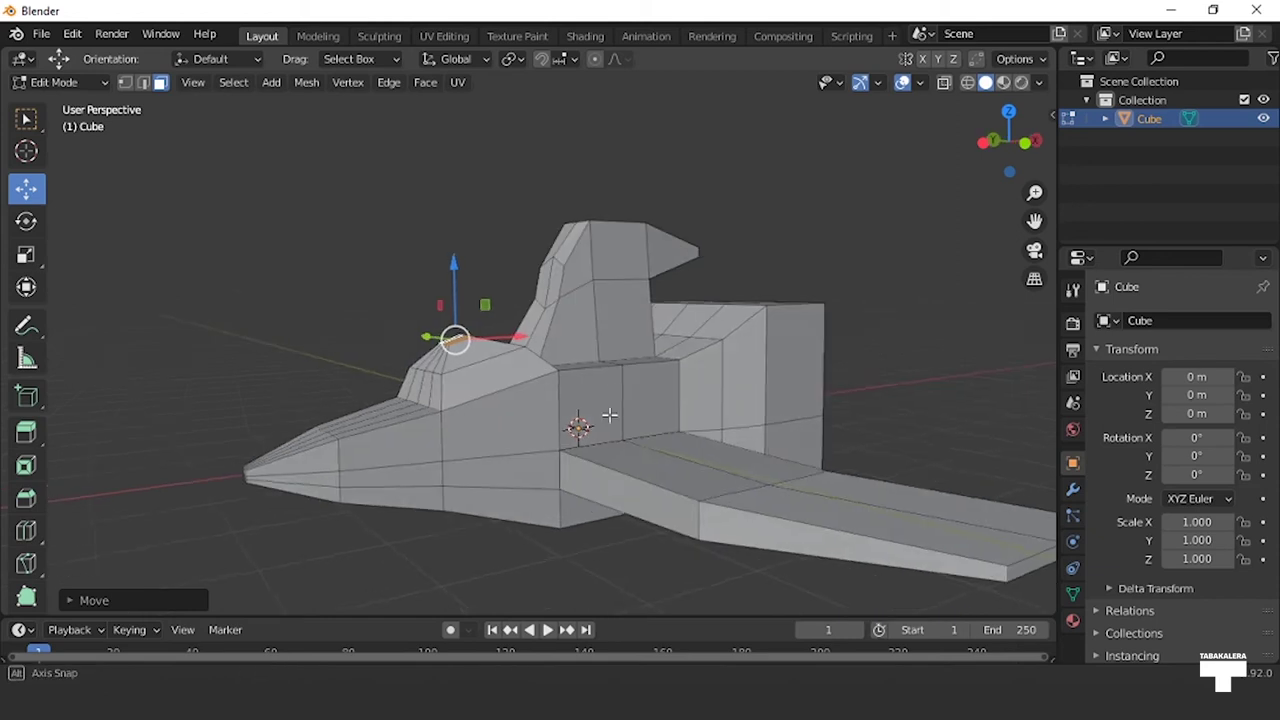
pyautogui.moveTo(880, 423)
pyautogui.mouseDown(button='middle')
pyautogui.moveTo(763, 451)
pyautogui.moveTo(770, 8)
pyautogui.mouseUp(button='middle')
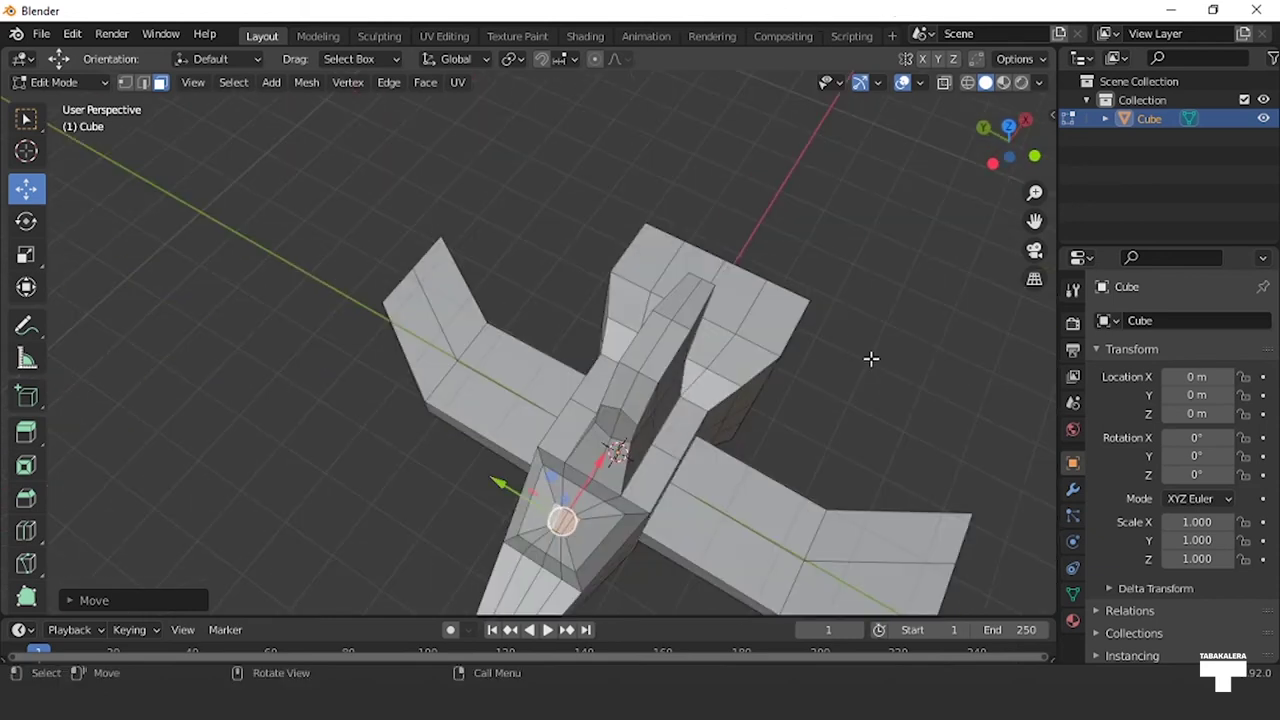
# Step: Select both wings' outer end faces and extrude new tip sections in place
pyautogui.moveTo(871, 358); pyautogui.dragTo(490, 192, button='middle')
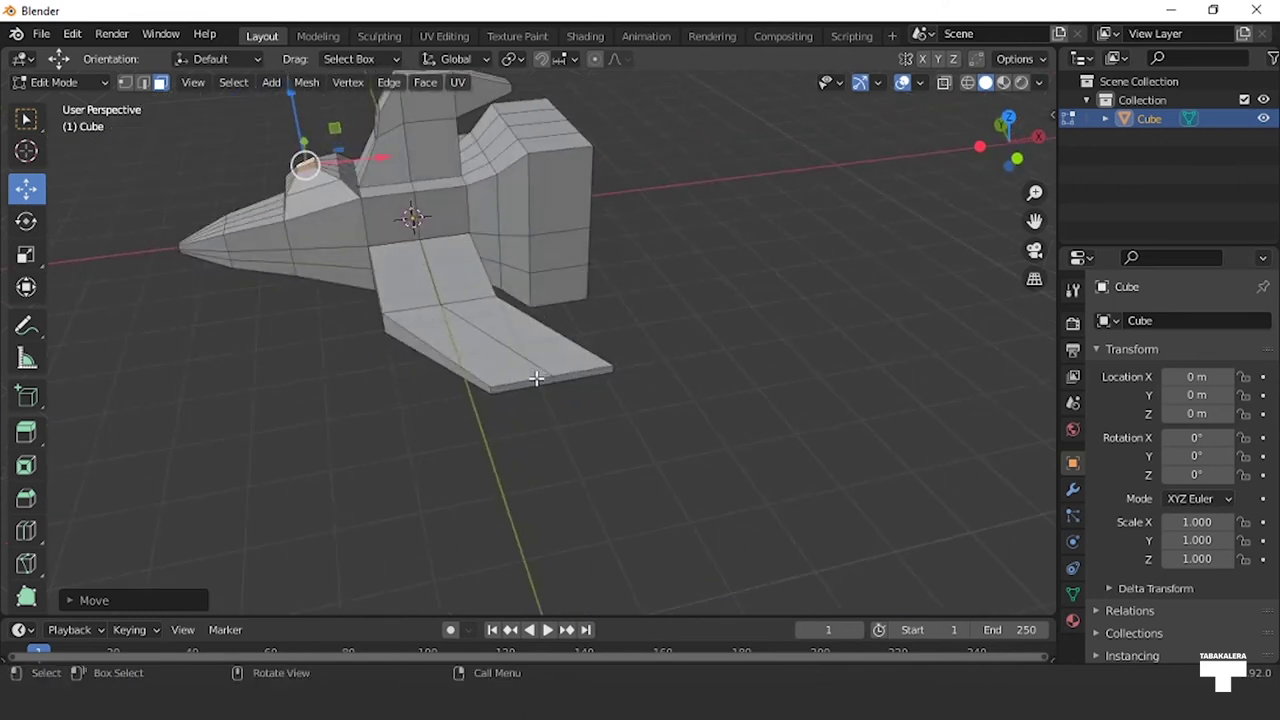
pyautogui.click(536, 378)
pyautogui.click(590, 370)
pyautogui.click(551, 382)
pyautogui.moveTo(629, 277)
pyautogui.mouseDown(button='middle')
pyautogui.moveTo(400, 236)
pyautogui.moveTo(512, 272)
pyautogui.moveTo(749, 391)
pyautogui.moveTo(780, 423)
pyautogui.mouseUp(button='middle')
pyautogui.press('e')
pyautogui.rightClick(781, 423)
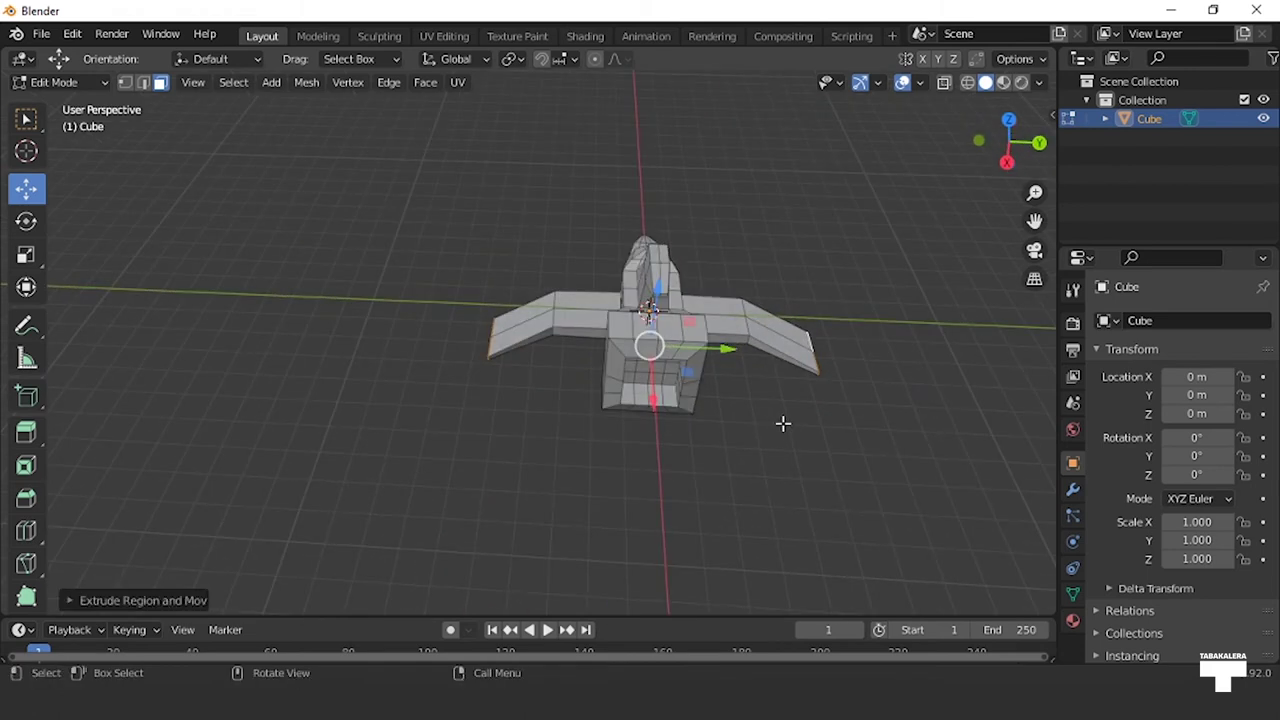
# Step: Scale the new wing tips along Y and to 0.1435 along X, then move them back
pyautogui.click(27, 257)
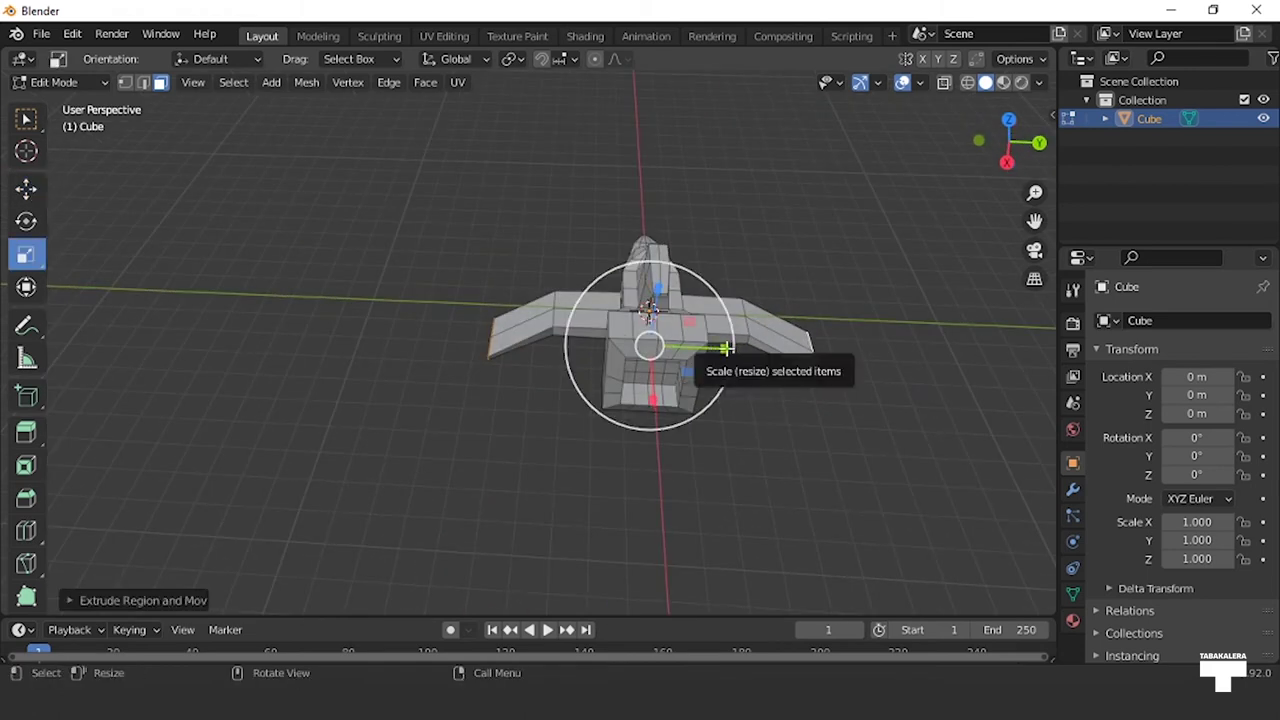
pyautogui.moveTo(722, 349); pyautogui.dragTo(739, 343)
pyautogui.moveTo(739, 343); pyautogui.dragTo(701, 393, button='middle')
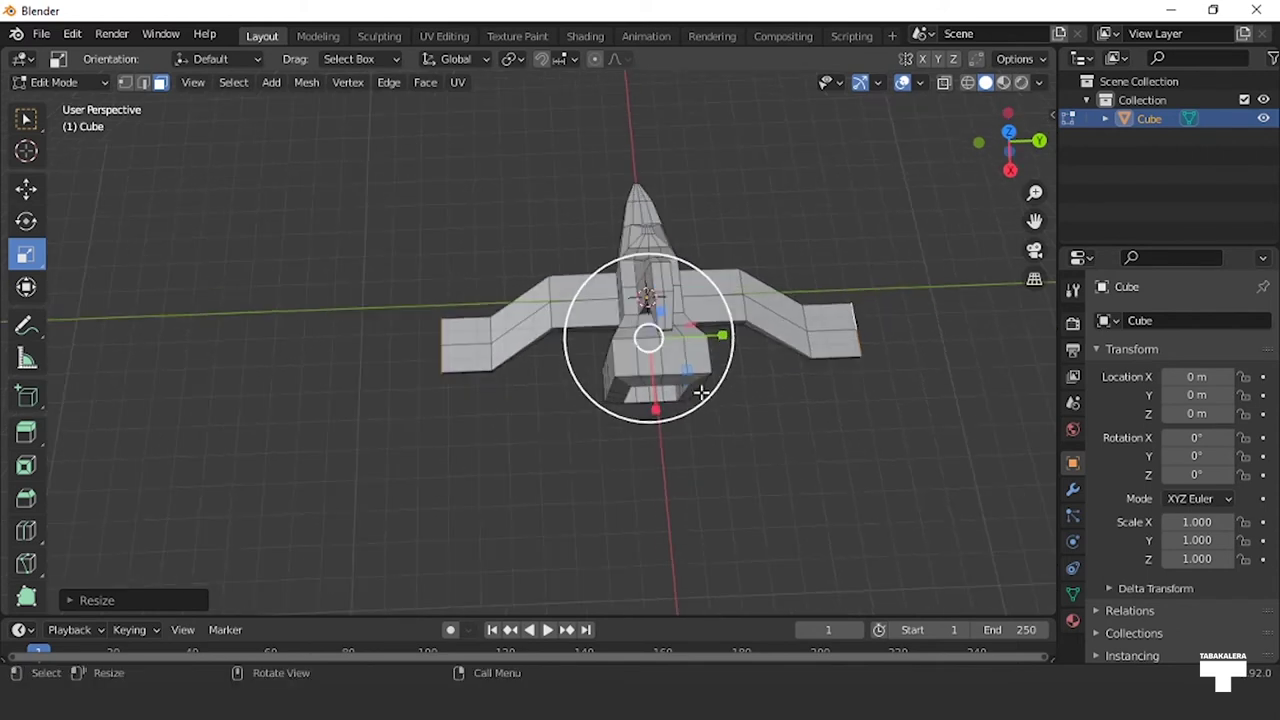
pyautogui.moveTo(656, 408); pyautogui.dragTo(660, 380)
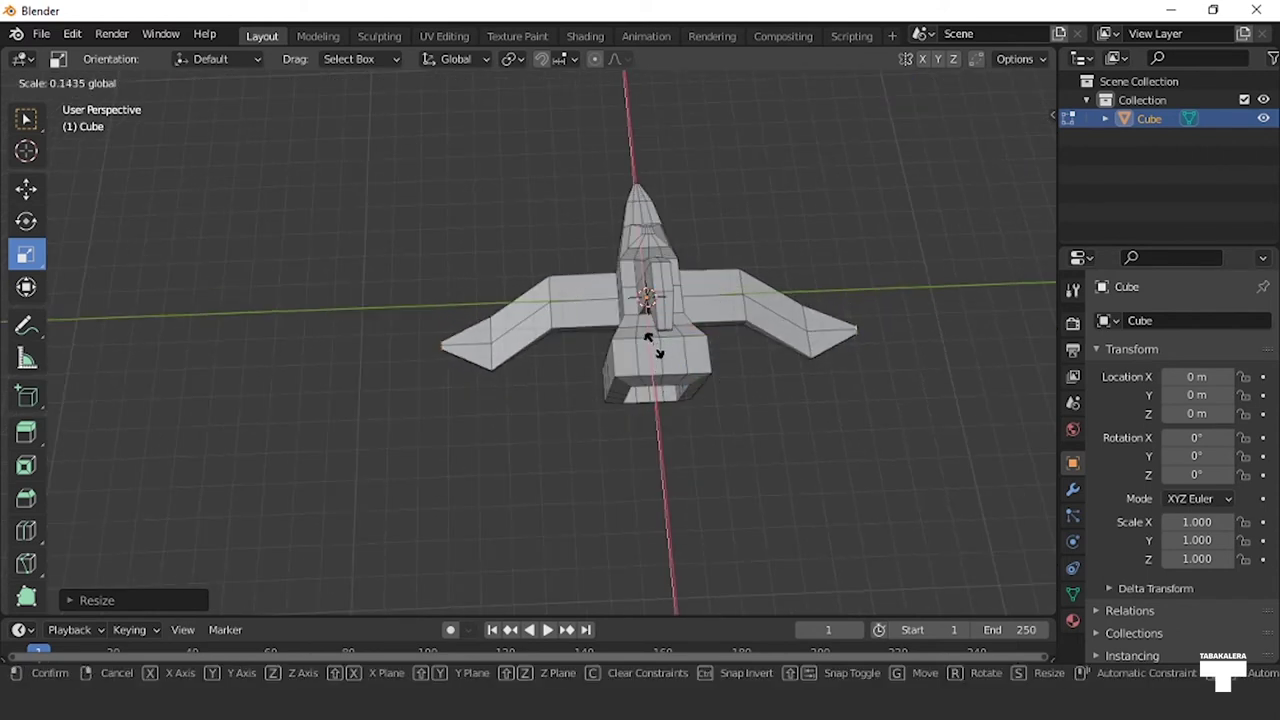
pyautogui.moveTo(650, 345); pyautogui.dragTo(650, 345)
pyautogui.click(27, 189)
pyautogui.moveTo(655, 398)
pyautogui.mouseDown()
pyautogui.moveTo(642, 443)
pyautogui.moveTo(614, 434)
pyautogui.mouseUp()
pyautogui.moveTo(614, 434)
pyautogui.mouseDown(button='middle')
pyautogui.moveTo(700, 334)
pyautogui.moveTo(751, 237)
pyautogui.moveTo(979, 247)
pyautogui.moveTo(583, 314)
pyautogui.moveTo(649, 309)
pyautogui.moveTo(545, 309)
pyautogui.moveTo(531, 257)
pyautogui.moveTo(845, 329)
pyautogui.moveTo(663, 311)
pyautogui.moveTo(623, 320)
pyautogui.moveTo(674, 309)
pyautogui.moveTo(843, 322)
pyautogui.moveTo(654, 334)
pyautogui.moveTo(629, 290)
pyautogui.moveTo(663, 306)
pyautogui.moveTo(434, 283)
pyautogui.moveTo(694, 291)
pyautogui.moveTo(512, 317)
pyautogui.mouseUp(button='middle')
# Step: Box-select the faces at the ship's rear from both sides
pyautogui.scroll(1, 669, 409)
pyautogui.moveTo(669, 409)
pyautogui.mouseDown(button='middle')
pyautogui.moveTo(734, 375)
pyautogui.moveTo(434, 254)
pyautogui.mouseUp(button='middle')
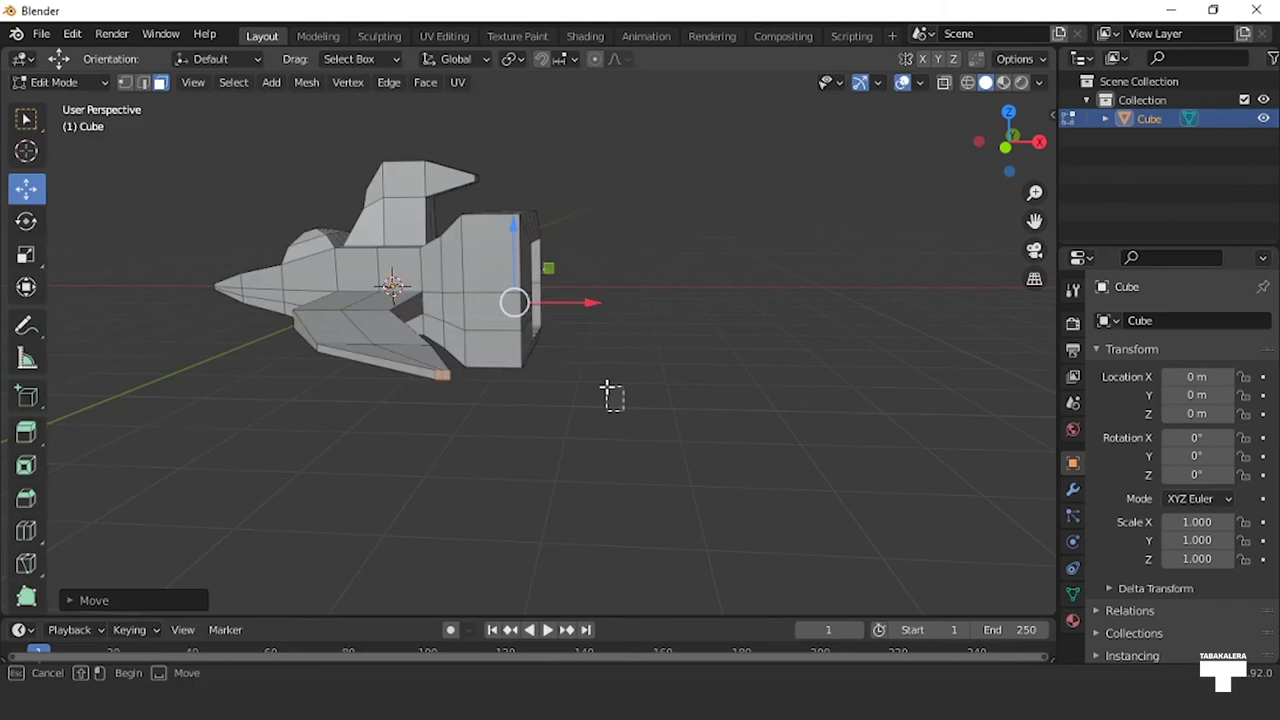
pyautogui.click(660, 423)
pyautogui.moveTo(661, 421)
pyautogui.mouseDown()
pyautogui.moveTo(476, 199)
pyautogui.moveTo(462, 207)
pyautogui.mouseUp()
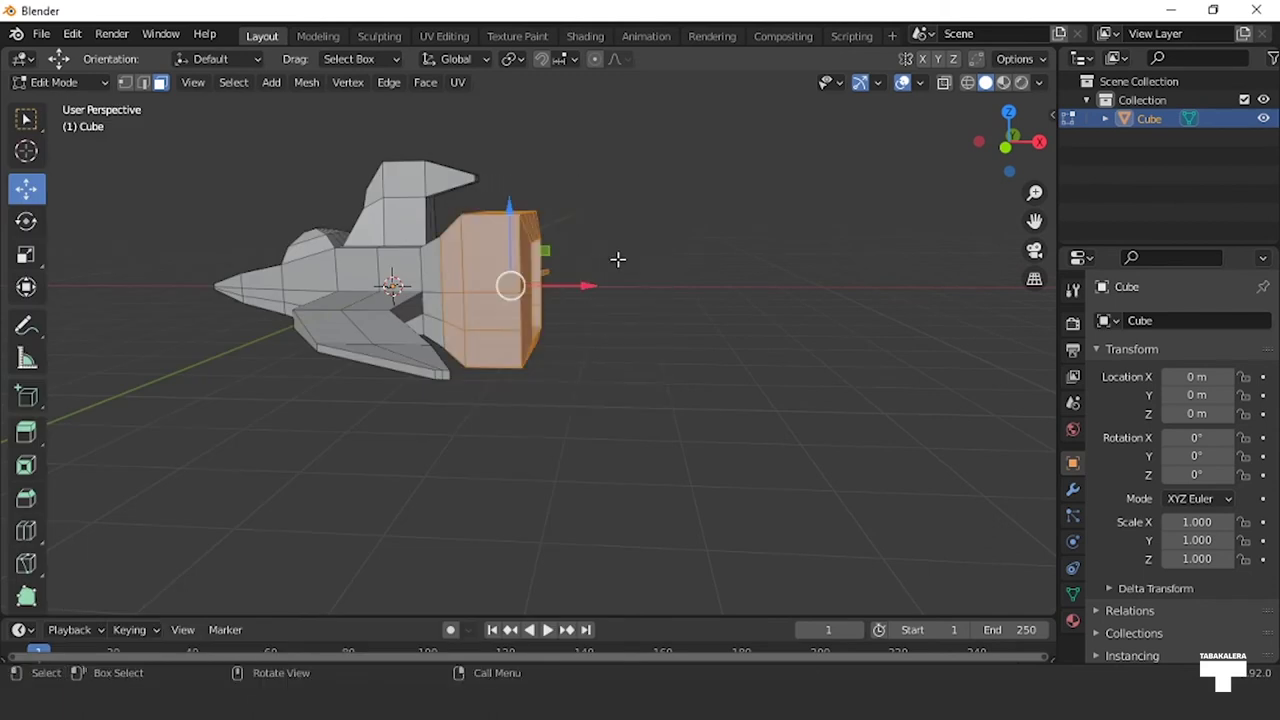
pyautogui.moveTo(617, 260)
pyautogui.mouseDown(button='middle')
pyautogui.moveTo(274, 266)
pyautogui.moveTo(494, 376)
pyautogui.mouseUp(button='middle')
pyautogui.moveTo(583, 407)
pyautogui.keyDown('shift'); pyautogui.mouseDown()
pyautogui.moveTo(406, 206)
pyautogui.moveTo(480, 206)
pyautogui.moveTo(494, 192)
pyautogui.mouseUp(); pyautogui.keyUp('shift')
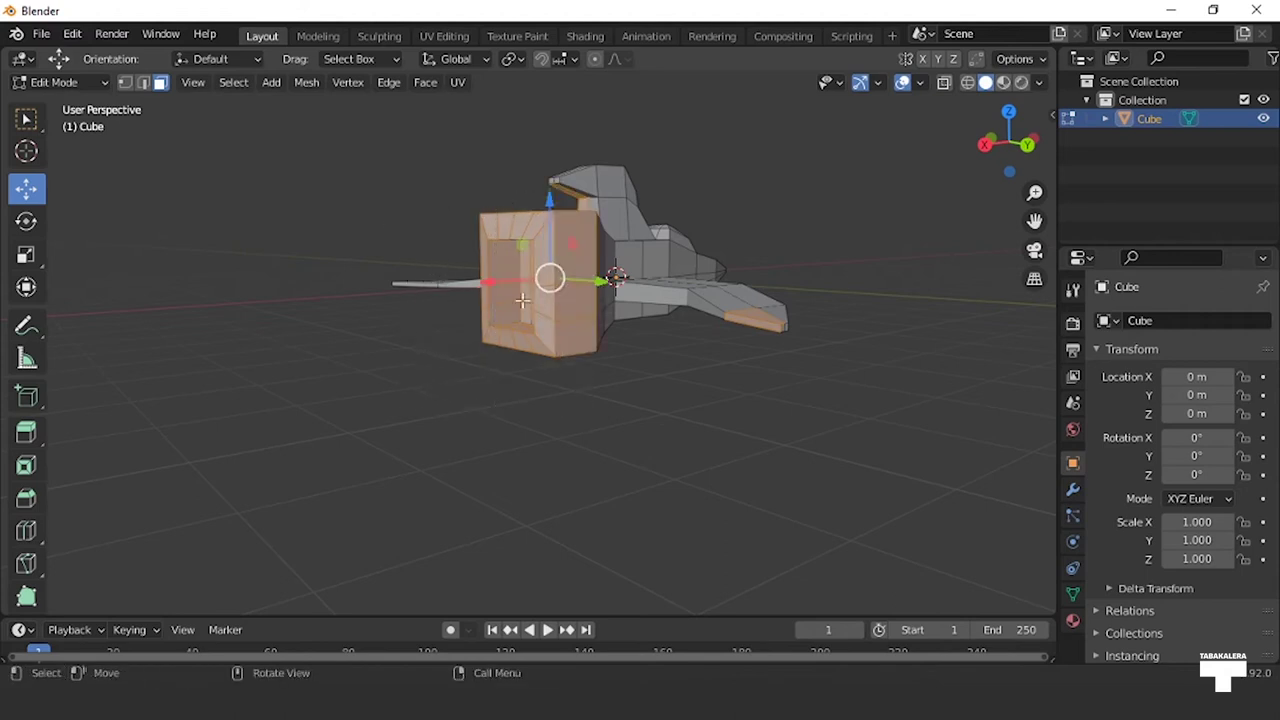
pyautogui.moveTo(522, 300); pyautogui.dragTo(512, 255, button='middle')
# Step: Add the remaining strip of rear faces and deselect the upper face, keeping the engine block
pyautogui.press('b')
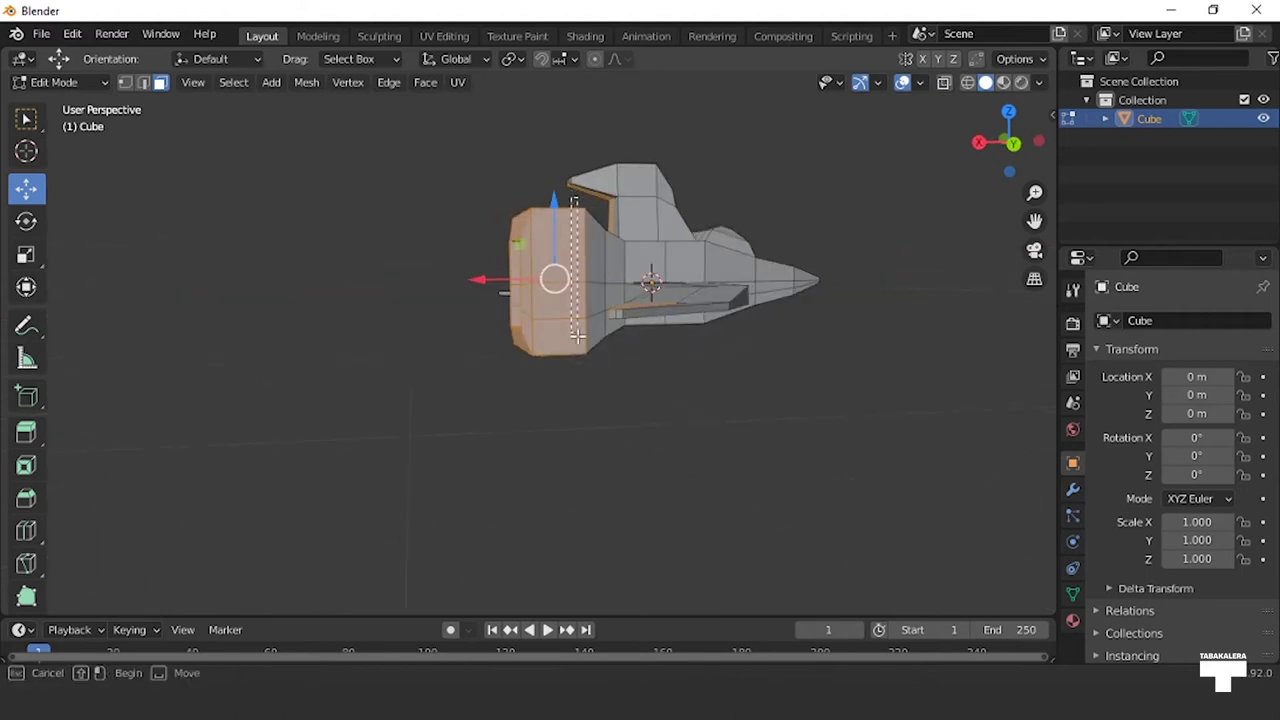
pyautogui.moveTo(586, 395); pyautogui.dragTo(586, 398)
pyautogui.moveTo(586, 398); pyautogui.dragTo(699, 363, button='middle')
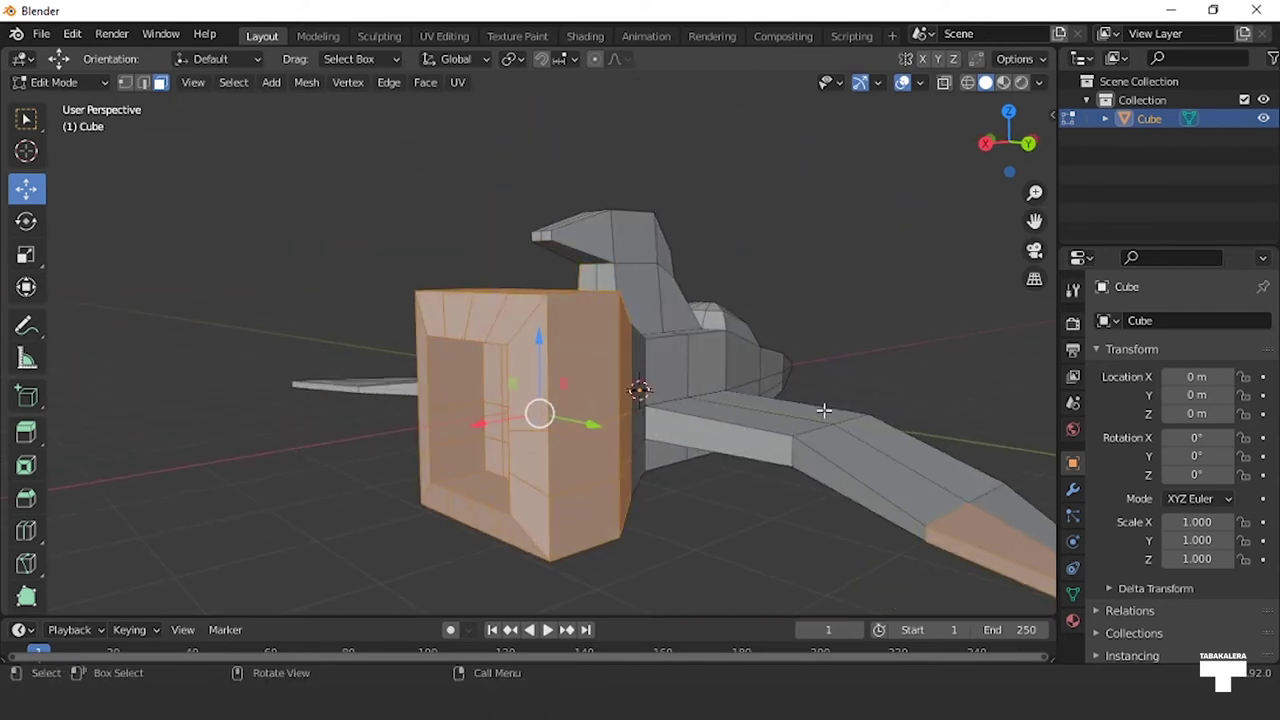
pyautogui.scroll(-4, 823, 410)
pyautogui.moveTo(672, 408)
pyautogui.mouseDown(button='middle')
pyautogui.moveTo(766, 354)
pyautogui.moveTo(520, 300)
pyautogui.moveTo(481, 312)
pyautogui.mouseUp(button='middle')
pyautogui.keyDown('shift'); pyautogui.click(470, 330); pyautogui.keyUp('shift')
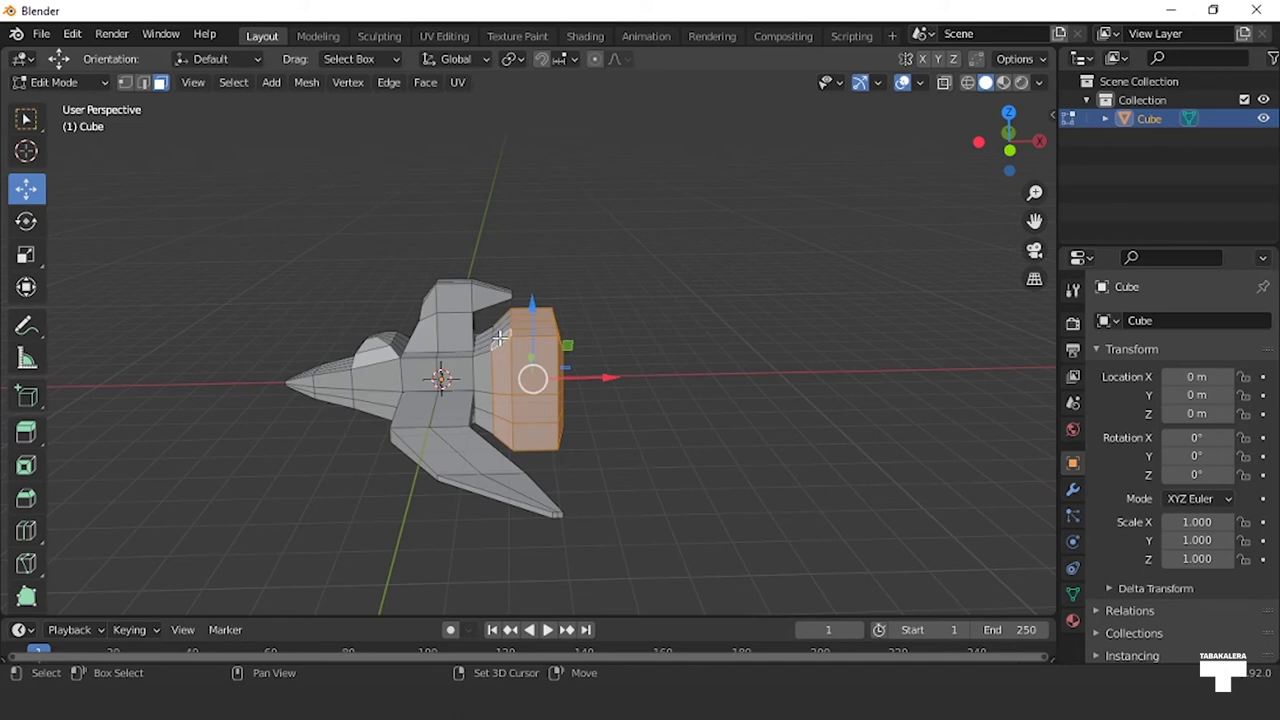
pyautogui.moveTo(606, 391); pyautogui.dragTo(751, 374, button='middle')
# Step: Shrink the engine block, slide it along the X axis, and resize it again
pyautogui.press('s')
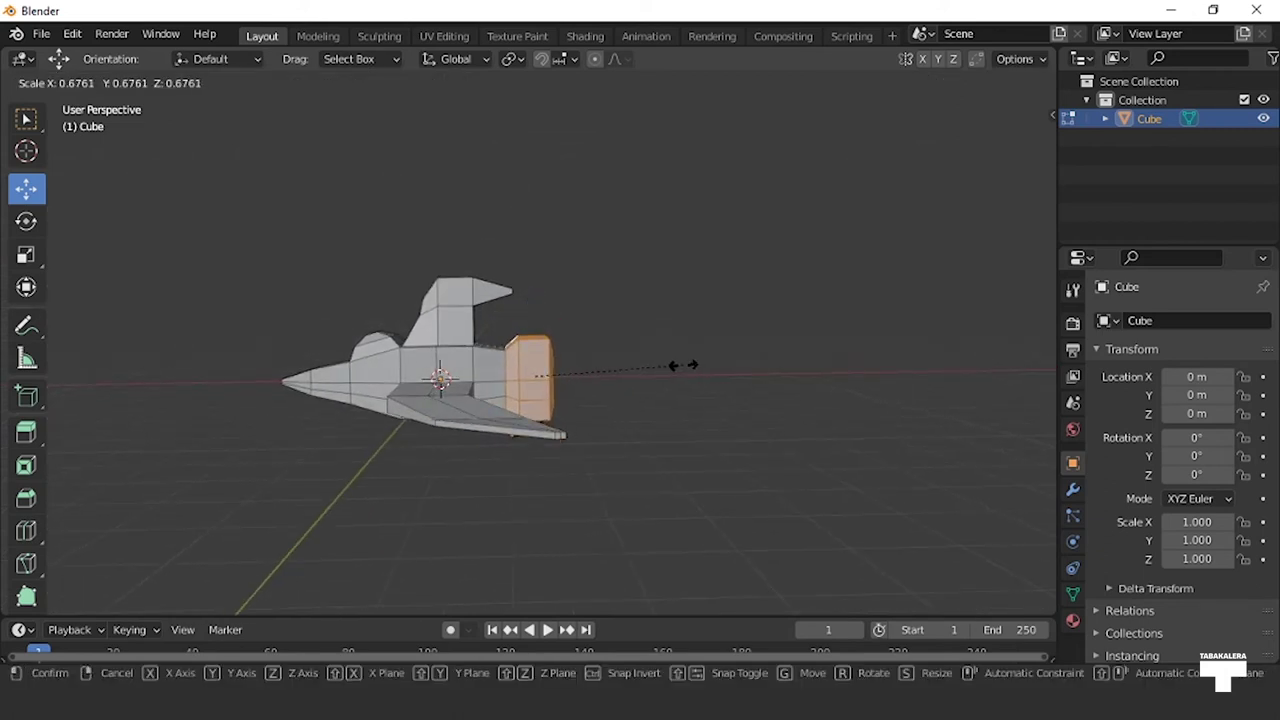
pyautogui.click(680, 365)
pyautogui.press('g')
pyautogui.press('x')
pyautogui.click(640, 380)
pyautogui.press('s')
pyautogui.click(723, 384)
# Step: Check the ship from the front and above, then shrink the engine faces further
pyautogui.moveTo(723, 384); pyautogui.dragTo(574, 346, button='middle')
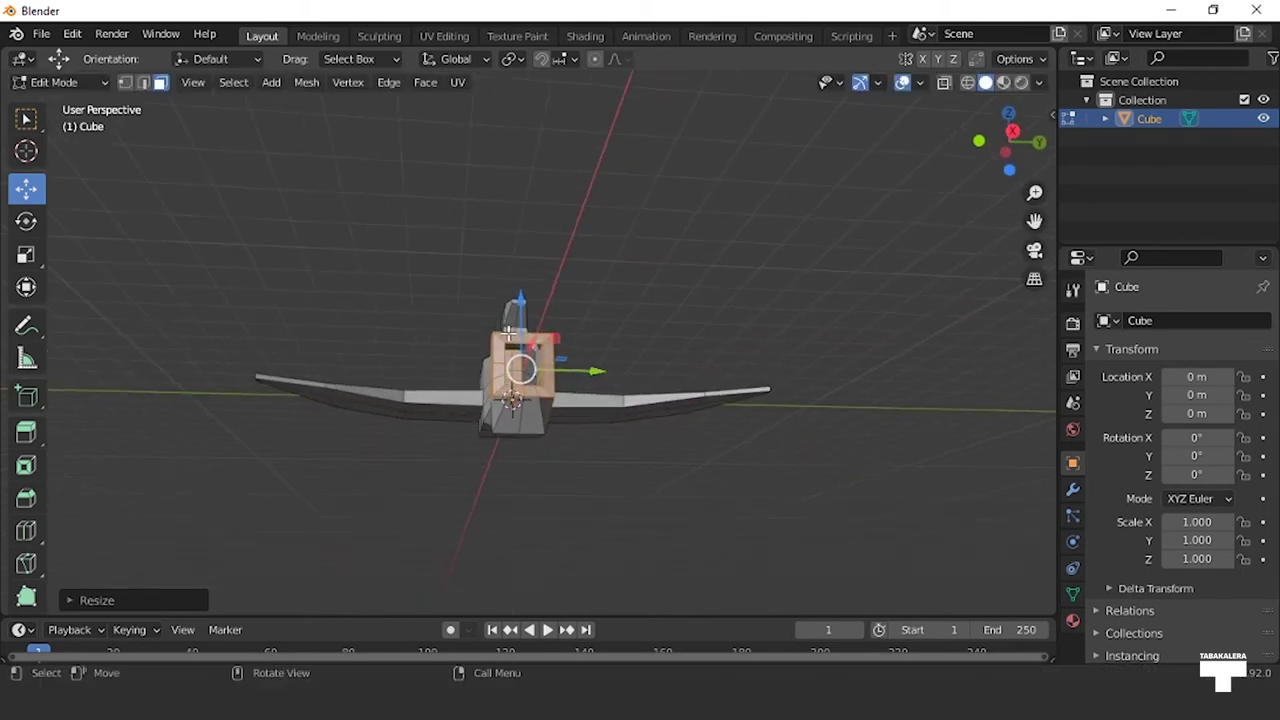
pyautogui.moveTo(600, 404); pyautogui.dragTo(467, 381, button='middle')
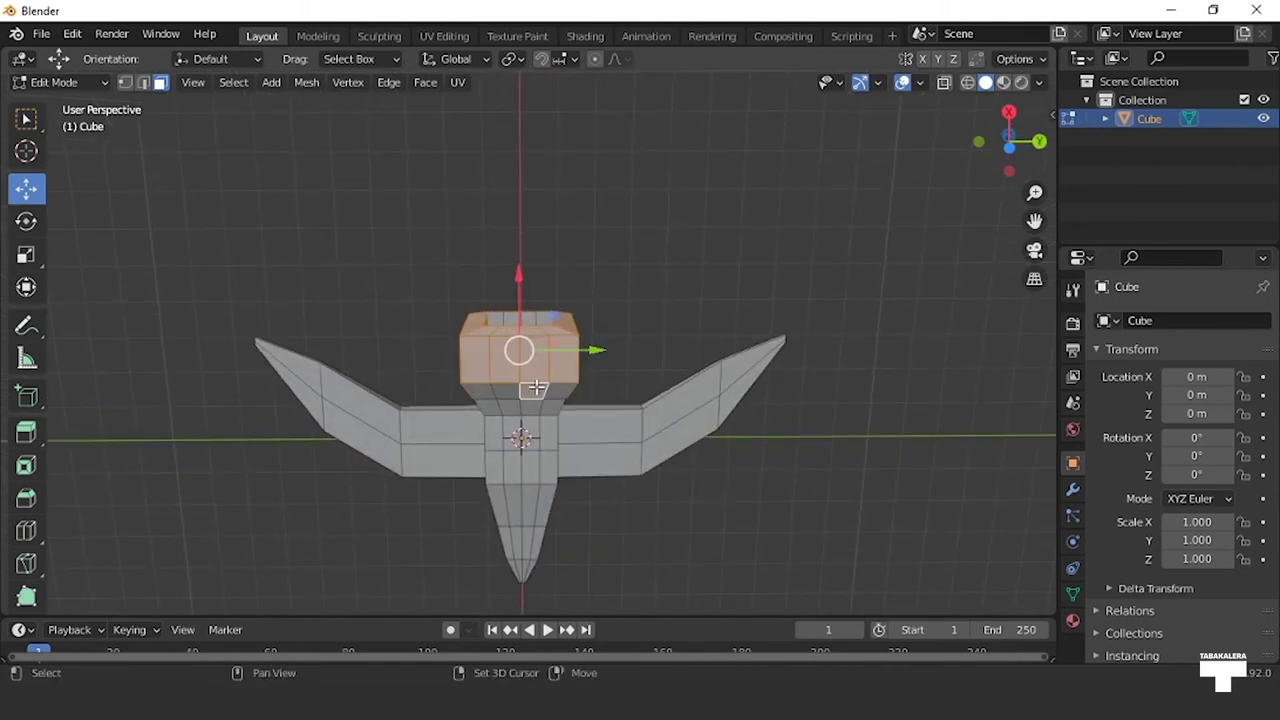
pyautogui.moveTo(565, 392)
pyautogui.mouseDown(button='middle')
pyautogui.moveTo(674, 391)
pyautogui.moveTo(760, 523)
pyautogui.moveTo(738, 512)
pyautogui.mouseUp(button='middle')
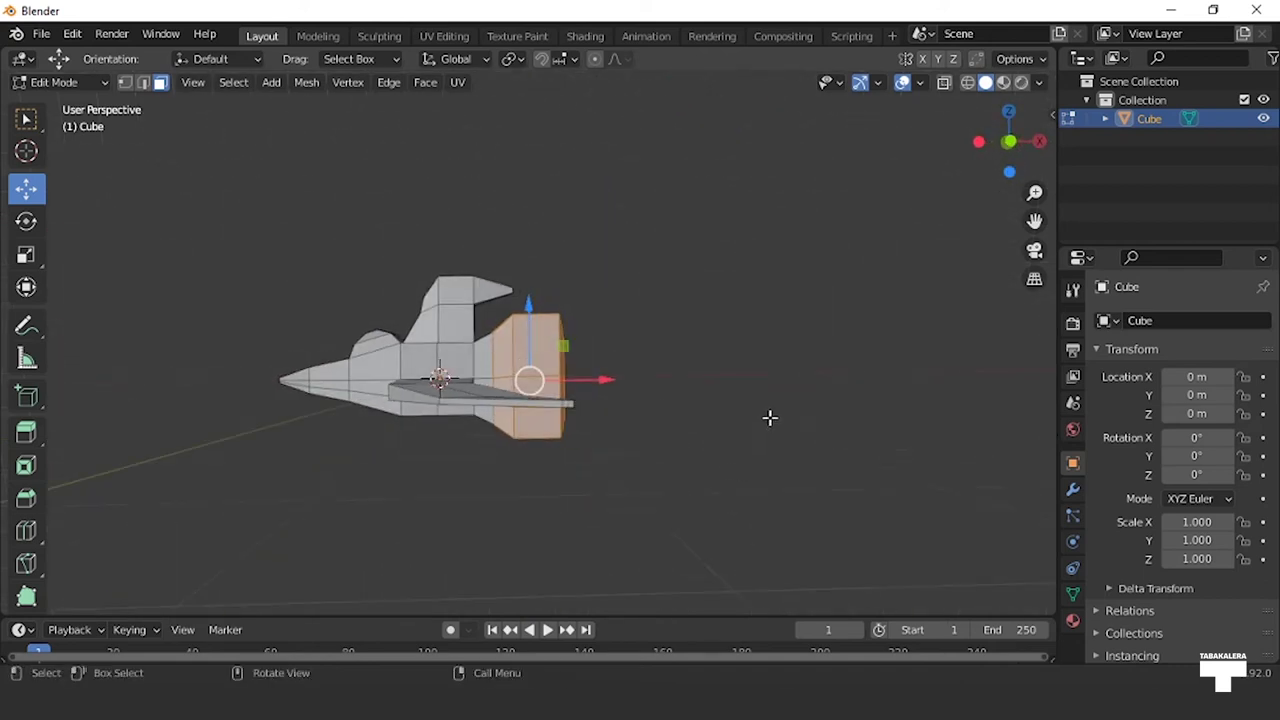
pyautogui.press('s')
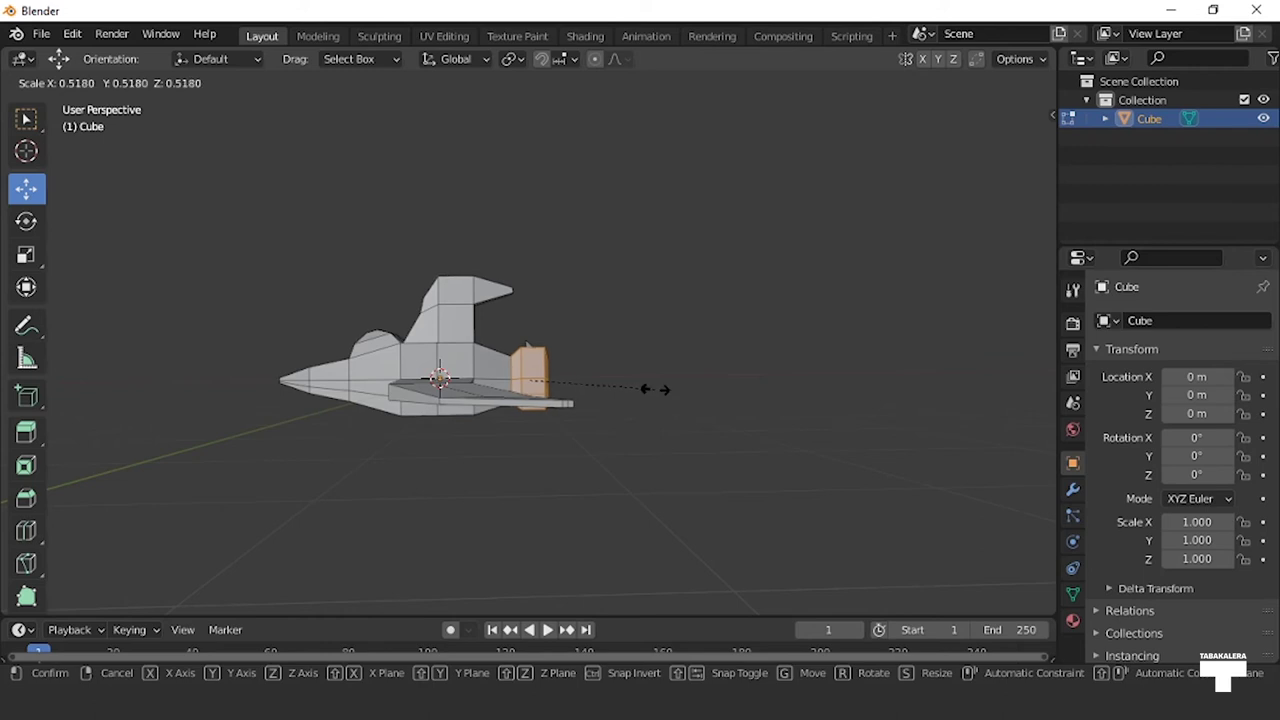
pyautogui.click(655, 389)
# Step: Scale the rear faces once more and move them along the X axis
pyautogui.moveTo(655, 389)
pyautogui.mouseDown(button='middle')
pyautogui.moveTo(554, 449)
pyautogui.moveTo(381, 475)
pyautogui.moveTo(686, 360)
pyautogui.mouseUp(button='middle')
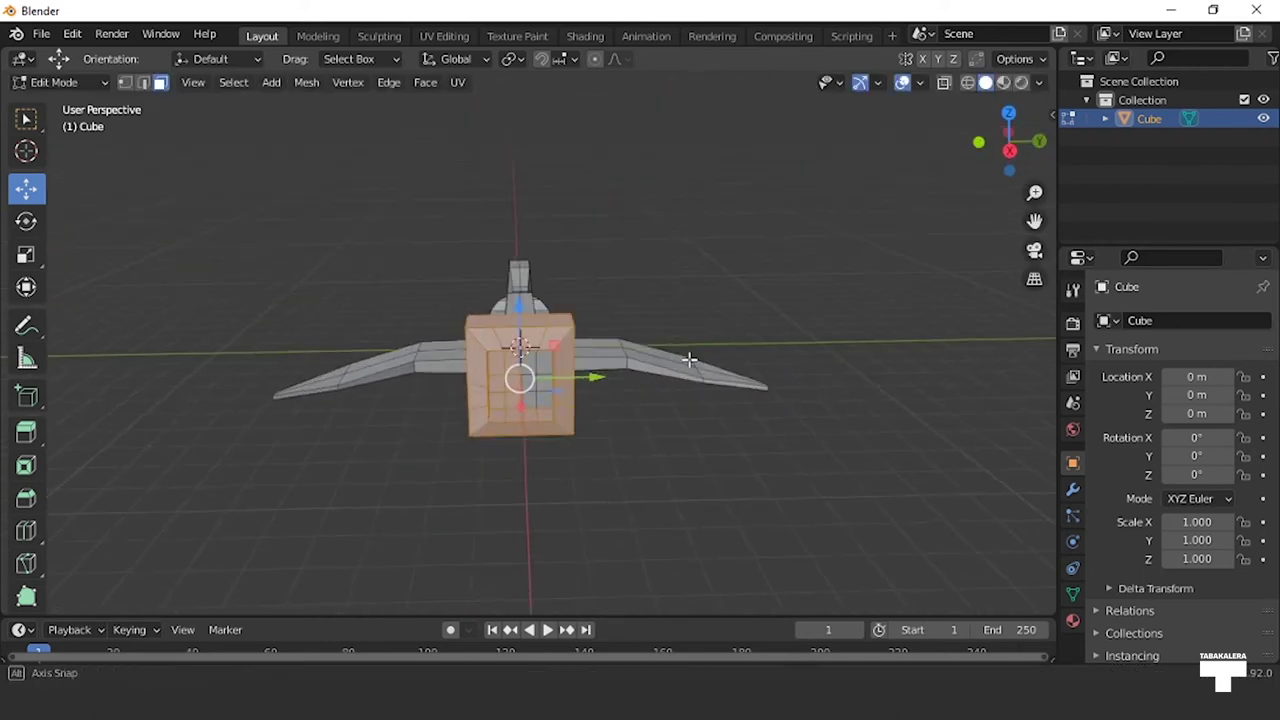
pyautogui.scroll(2, 562, 407)
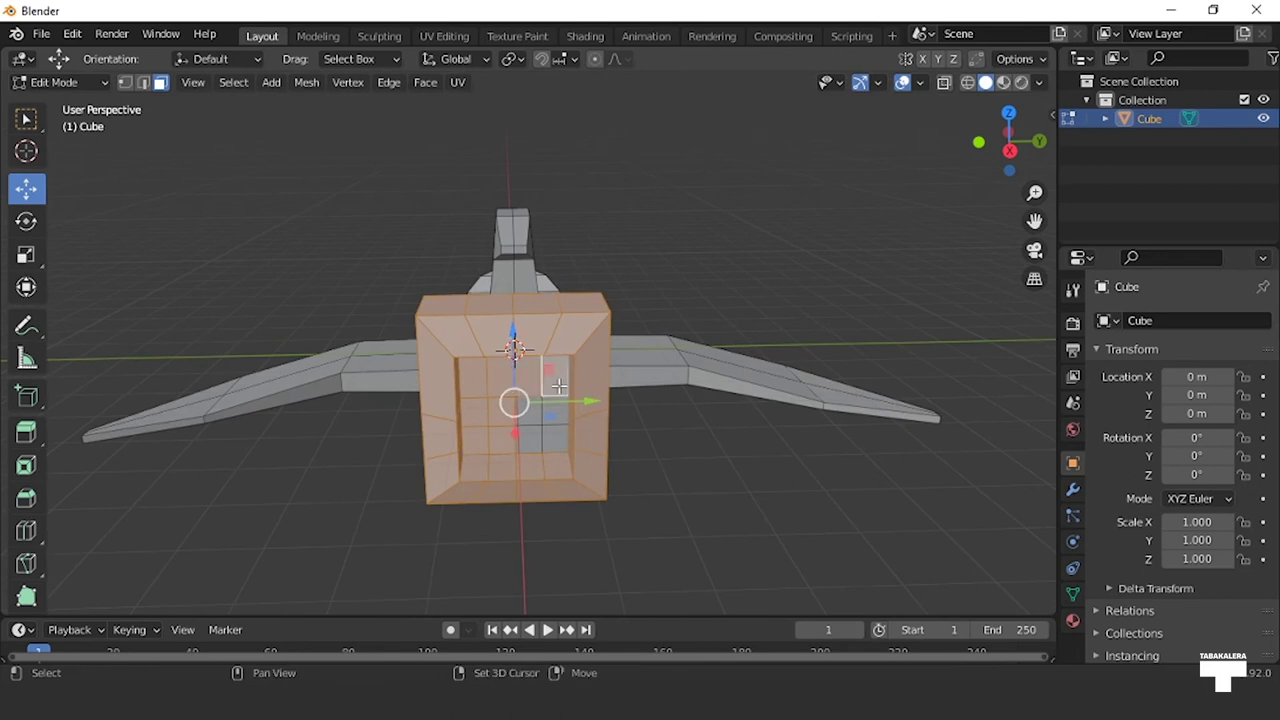
pyautogui.moveTo(531, 409)
pyautogui.mouseDown(button='middle')
pyautogui.moveTo(694, 383)
pyautogui.moveTo(806, 383)
pyautogui.moveTo(869, 351)
pyautogui.moveTo(838, 342)
pyautogui.mouseUp(button='middle')
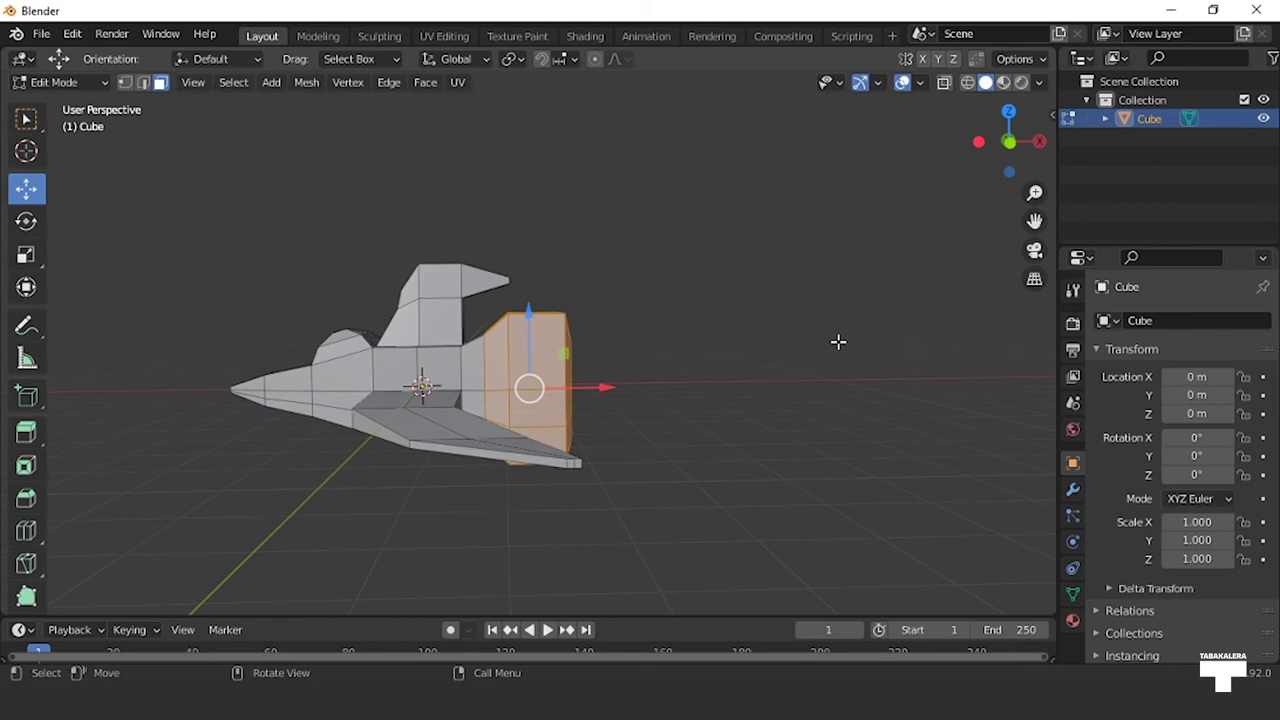
pyautogui.press('s')
pyautogui.click(703, 357)
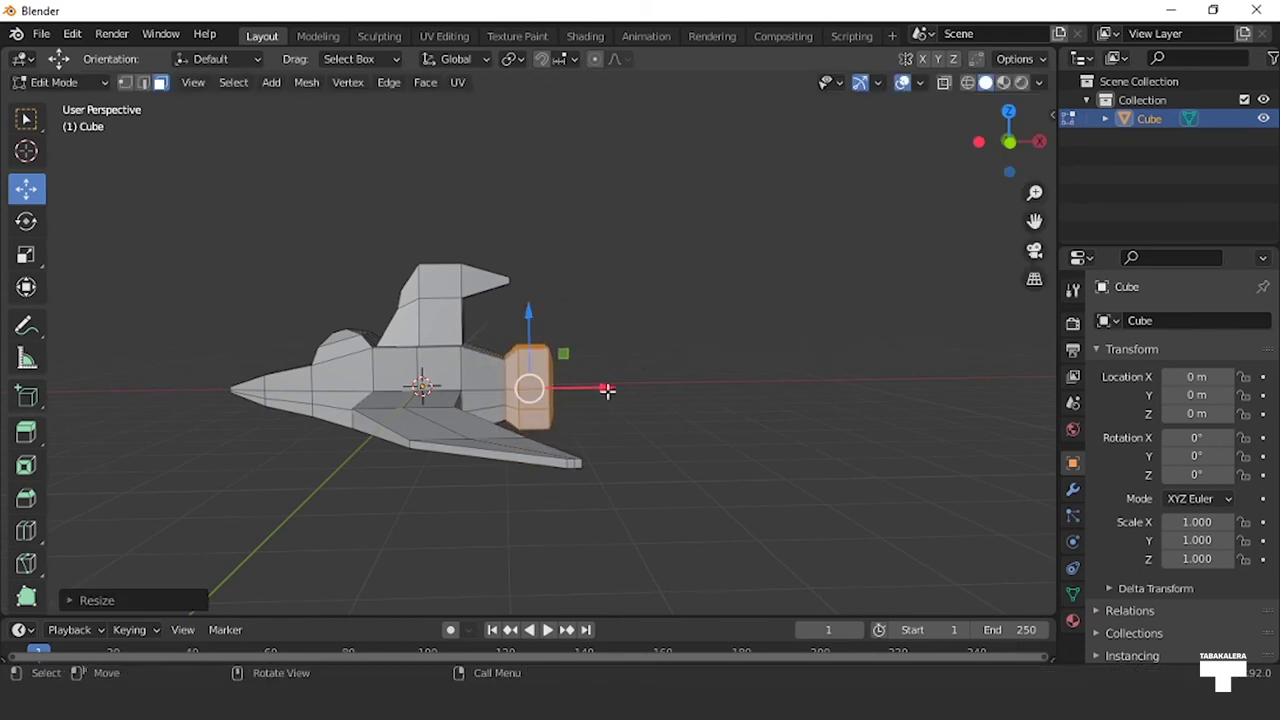
pyautogui.press('g')
pyautogui.press('x')
pyautogui.click(632, 393)
# Step: Push the rear block farther back along X and check it from a low side view
pyautogui.moveTo(632, 393)
pyautogui.mouseDown(button='middle')
pyautogui.moveTo(583, 443)
pyautogui.moveTo(374, 543)
pyautogui.moveTo(466, 506)
pyautogui.moveTo(522, 457)
pyautogui.mouseUp(button='middle')
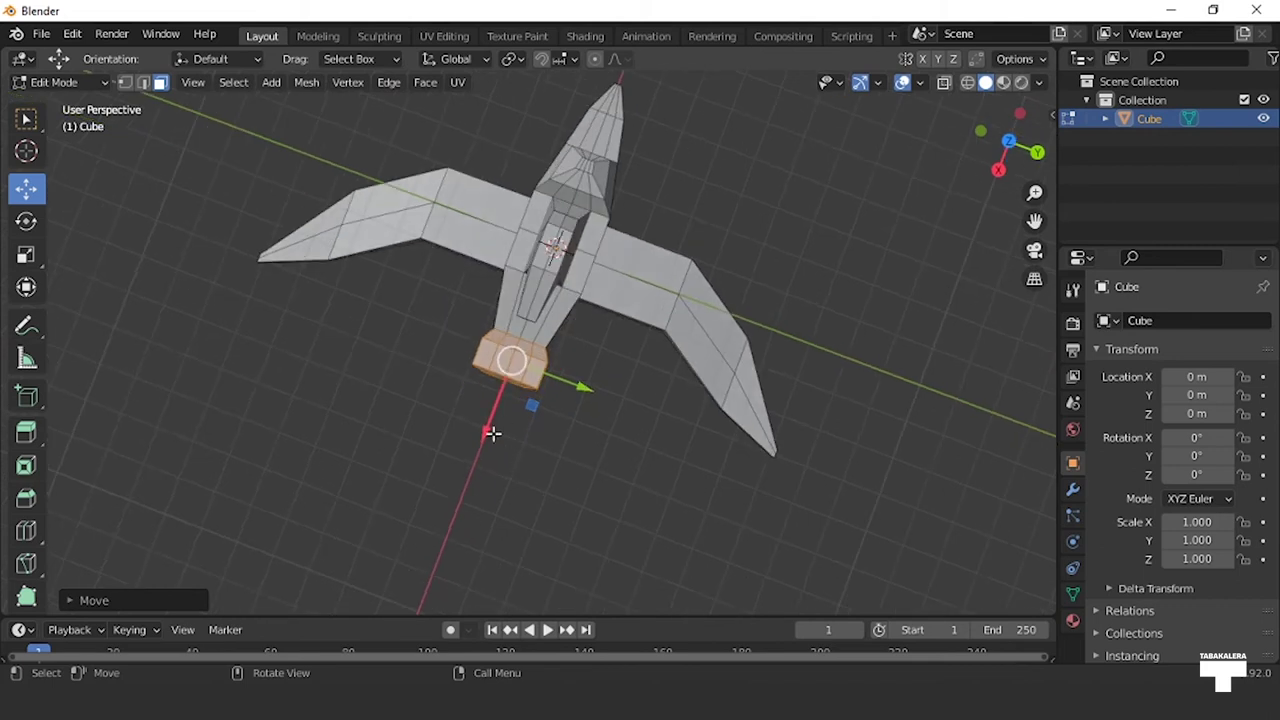
pyautogui.press('g')
pyautogui.press('x')
pyautogui.click(484, 480)
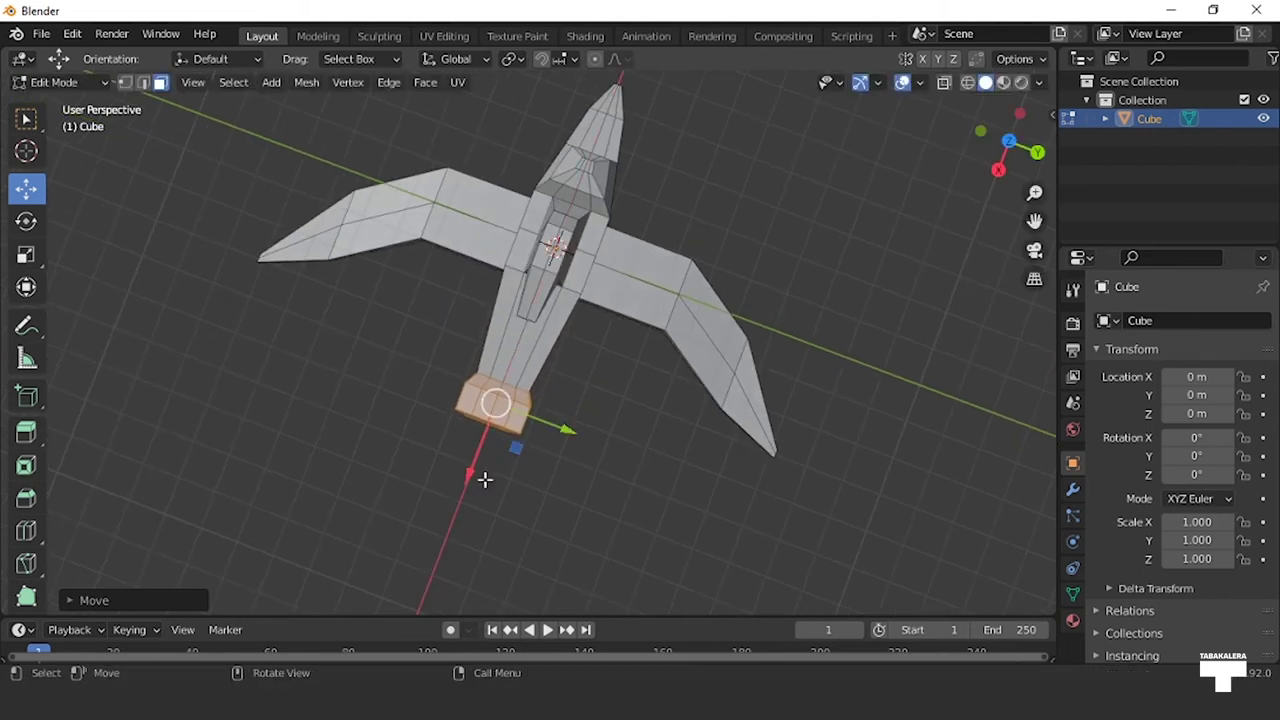
pyautogui.moveTo(577, 372); pyautogui.dragTo(271, 270, button='middle')
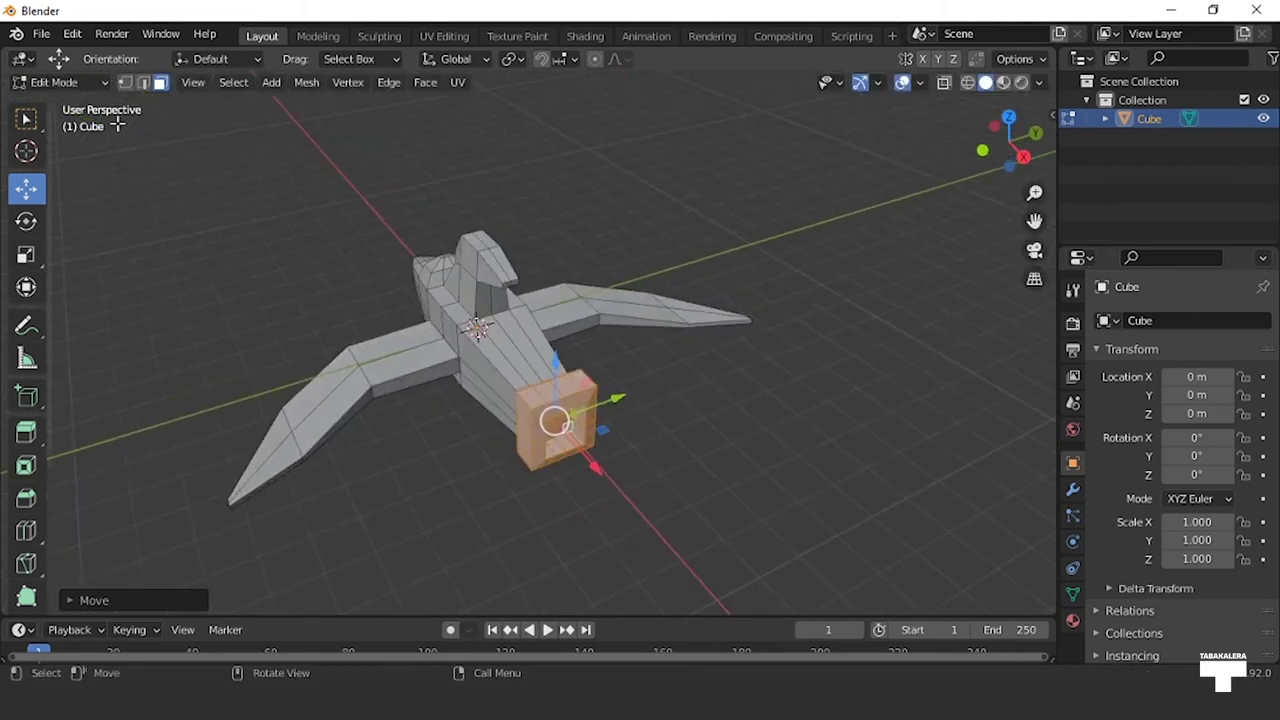
# Step: Clear the face selection and shift the selected nose vertices along the X axis
pyautogui.hotkey('alt', 'a')
pyautogui.moveTo(457, 357)
pyautogui.mouseDown(button='middle')
pyautogui.moveTo(576, 347)
pyautogui.moveTo(520, 354)
pyautogui.mouseUp(button='middle')
pyautogui.moveTo(520, 351); pyautogui.dragTo(526, 330)
pyautogui.moveTo(526, 330)
pyautogui.mouseDown(button='middle')
pyautogui.moveTo(686, 263)
pyautogui.moveTo(794, 180)
pyautogui.moveTo(700, 429)
pyautogui.moveTo(733, 388)
pyautogui.moveTo(650, 412)
pyautogui.moveTo(555, 526)
pyautogui.moveTo(530, 485)
pyautogui.moveTo(548, 465)
pyautogui.mouseUp(button='middle')
pyautogui.moveTo(545, 412); pyautogui.dragTo(544, 436)
pyautogui.moveTo(544, 436)
pyautogui.mouseDown(button='middle')
pyautogui.moveTo(610, 400)
pyautogui.moveTo(686, 323)
pyautogui.moveTo(509, 294)
pyautogui.moveTo(560, 290)
pyautogui.moveTo(606, 223)
pyautogui.mouseUp(button='middle')
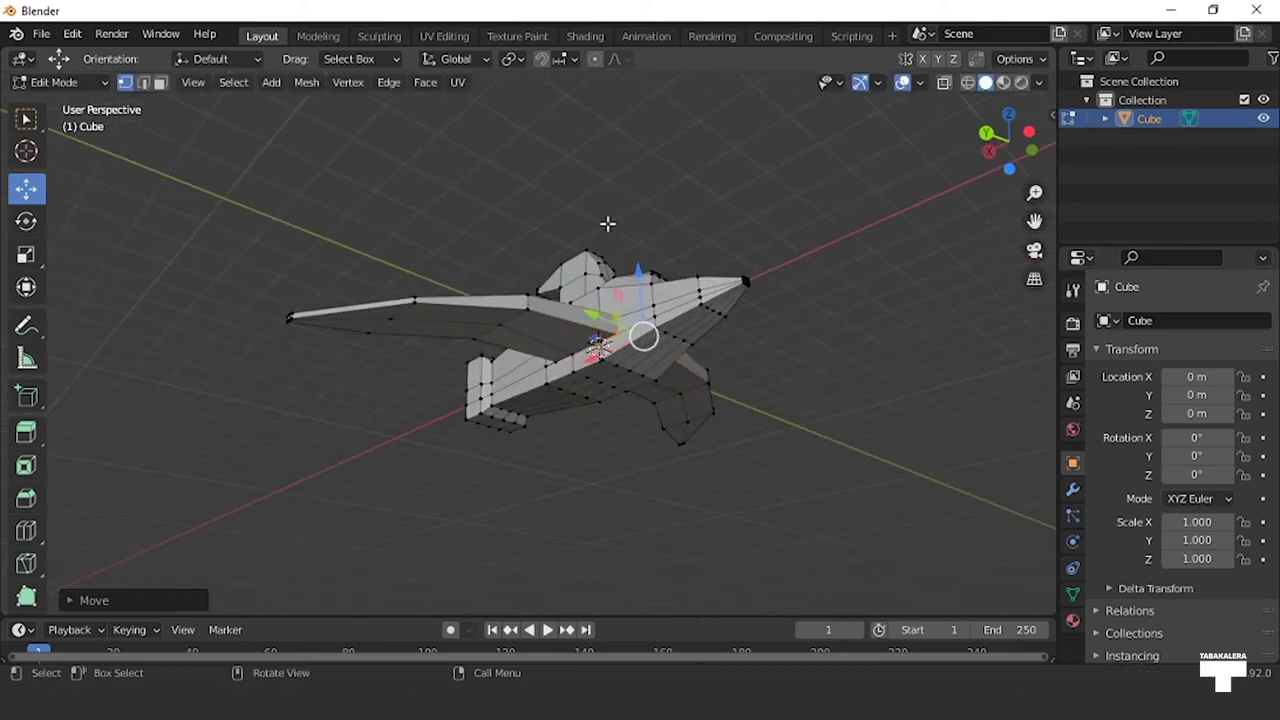
pyautogui.scroll(5, 649, 334)
pyautogui.moveTo(649, 334); pyautogui.dragTo(707, 316, button='middle')
# Step: With X-ray on, move the long body edge loop along X, undoing the last move
pyautogui.keyDown('alt'); pyautogui.click(718, 360); pyautogui.keyUp('alt')
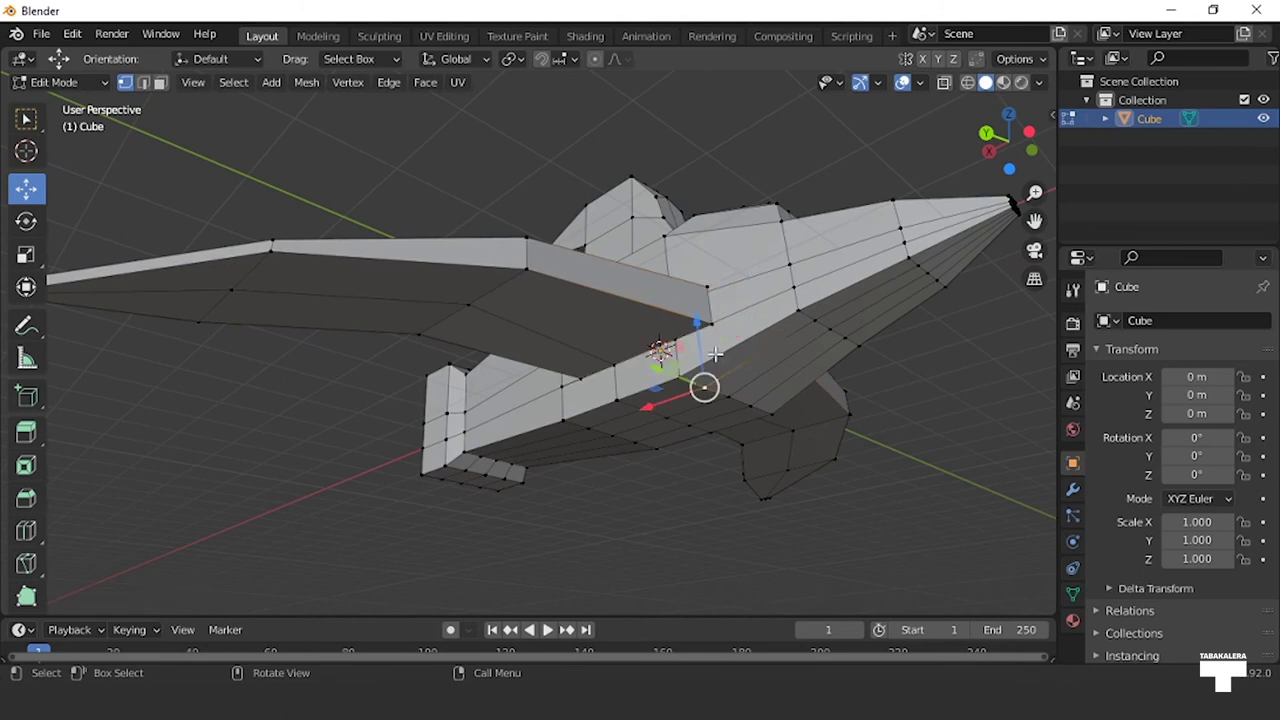
pyautogui.hotkey('alt', 'z')
pyautogui.hotkey('alt', 'z')
pyautogui.moveTo(757, 357)
pyautogui.mouseDown(button='middle')
pyautogui.moveTo(770, 404)
pyautogui.moveTo(703, 420)
pyautogui.moveTo(690, 480)
pyautogui.moveTo(700, 544)
pyautogui.mouseUp(button='middle')
pyautogui.press('g')
pyautogui.press('x')
pyautogui.click(665, 414)
pyautogui.moveTo(705, 497)
pyautogui.mouseDown()
pyautogui.moveTo(704, 519)
pyautogui.moveTo(676, 459)
pyautogui.moveTo(634, 523)
pyautogui.moveTo(637, 491)
pyautogui.mouseUp()
pyautogui.press('x')
pyautogui.hotkey('ctrl', 'z')
pyautogui.hotkey('ctrl', 'z')
# Step: Switch to Object Mode, deselect the ship, then Tab back into Edit Mode
pyautogui.moveTo(779, 538)
pyautogui.mouseDown(button='middle')
pyautogui.moveTo(651, 460)
pyautogui.moveTo(640, 517)
pyautogui.moveTo(503, 511)
pyautogui.moveTo(554, 431)
pyautogui.moveTo(752, 447)
pyautogui.moveTo(314, 377)
pyautogui.mouseUp(button='middle')
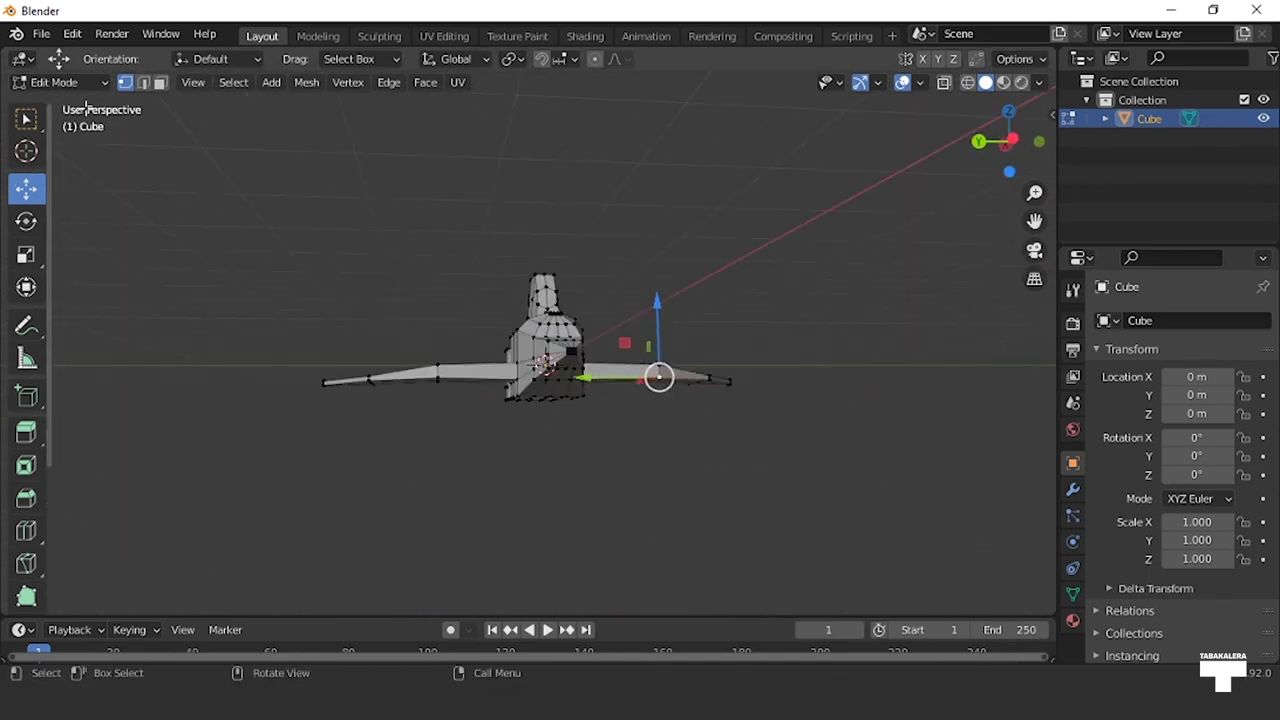
pyautogui.click(84, 82)
pyautogui.click(55, 103)
pyautogui.click(700, 230)
pyautogui.moveTo(700, 230)
pyautogui.mouseDown(button='middle')
pyautogui.moveTo(743, 322)
pyautogui.moveTo(711, 371)
pyautogui.moveTo(606, 371)
pyautogui.moveTo(468, 325)
pyautogui.moveTo(674, 289)
pyautogui.moveTo(500, 328)
pyautogui.mouseUp(button='middle')
pyautogui.press('Tab')
pyautogui.moveTo(555, 392); pyautogui.dragTo(522, 384, button='middle')
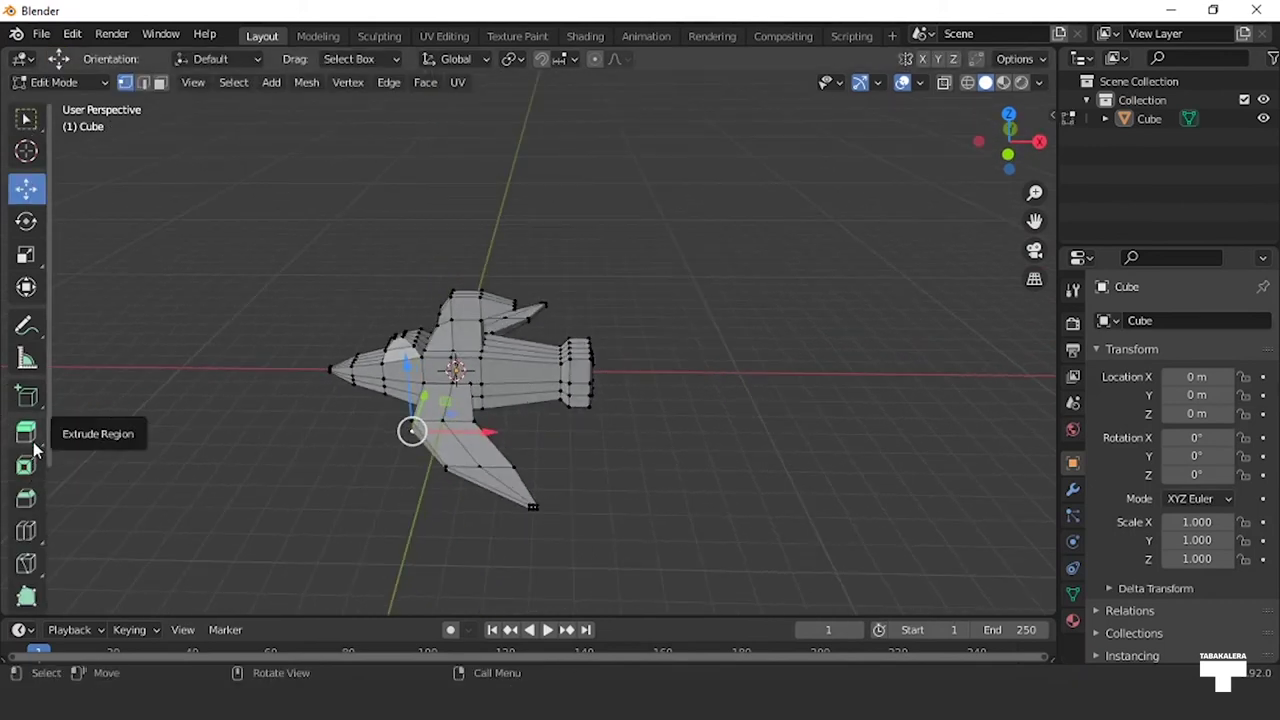
# Step: Cut a new edge loop across the rear body, slide it along X, and rescale it
pyautogui.click(33, 544)
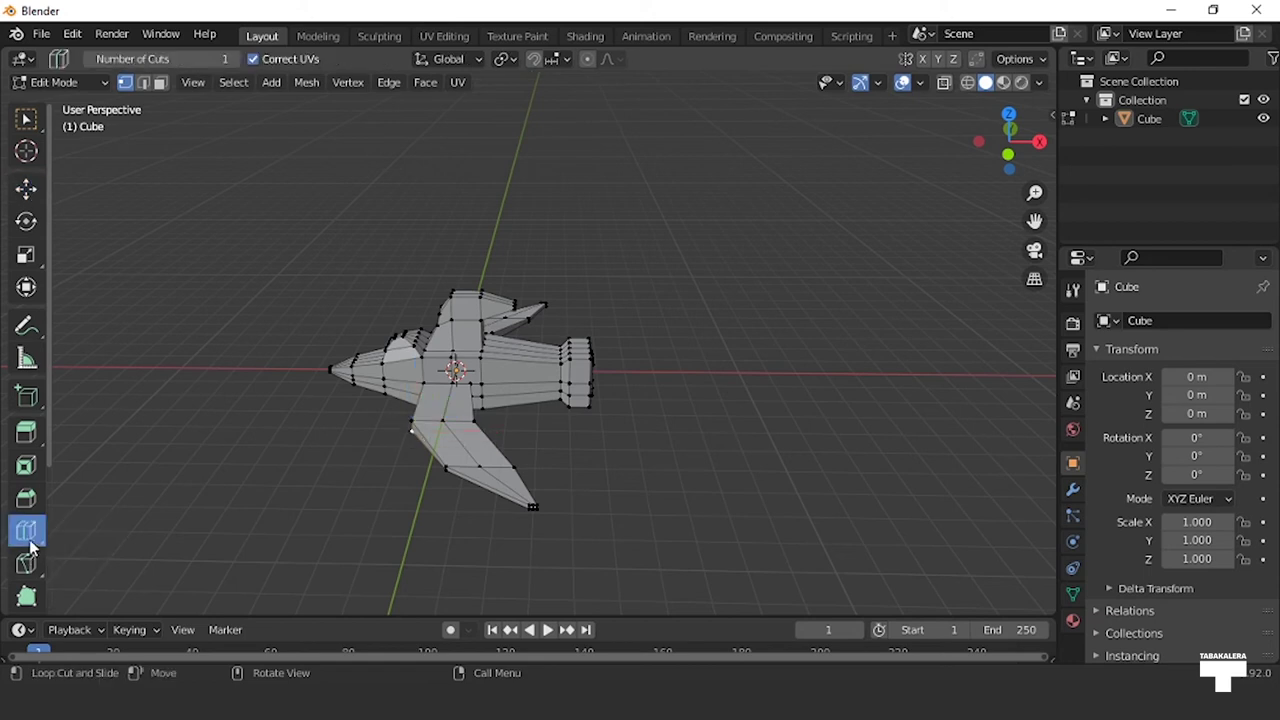
pyautogui.click(519, 379)
pyautogui.rightClick(508, 373)
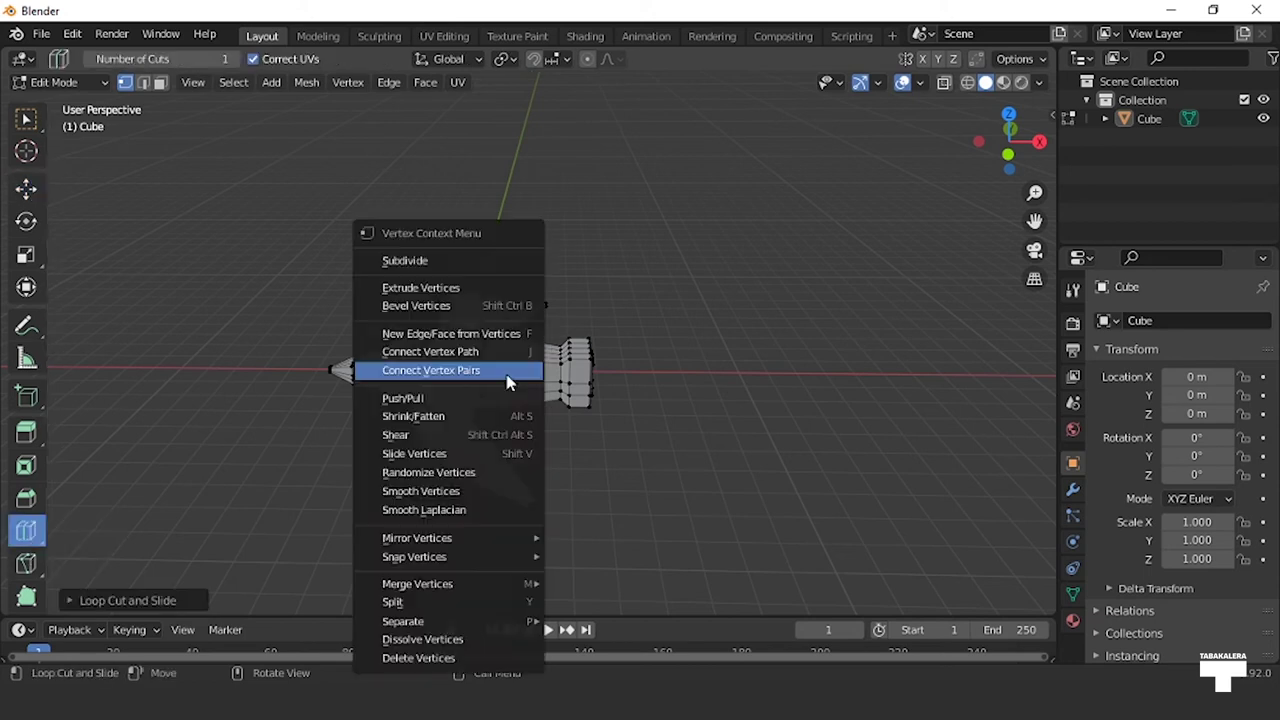
pyautogui.click(143, 82)
pyautogui.keyDown('alt'); pyautogui.click(490, 318); pyautogui.keyUp('alt')
pyautogui.rightClick(339, 238)
pyautogui.click(37, 199)
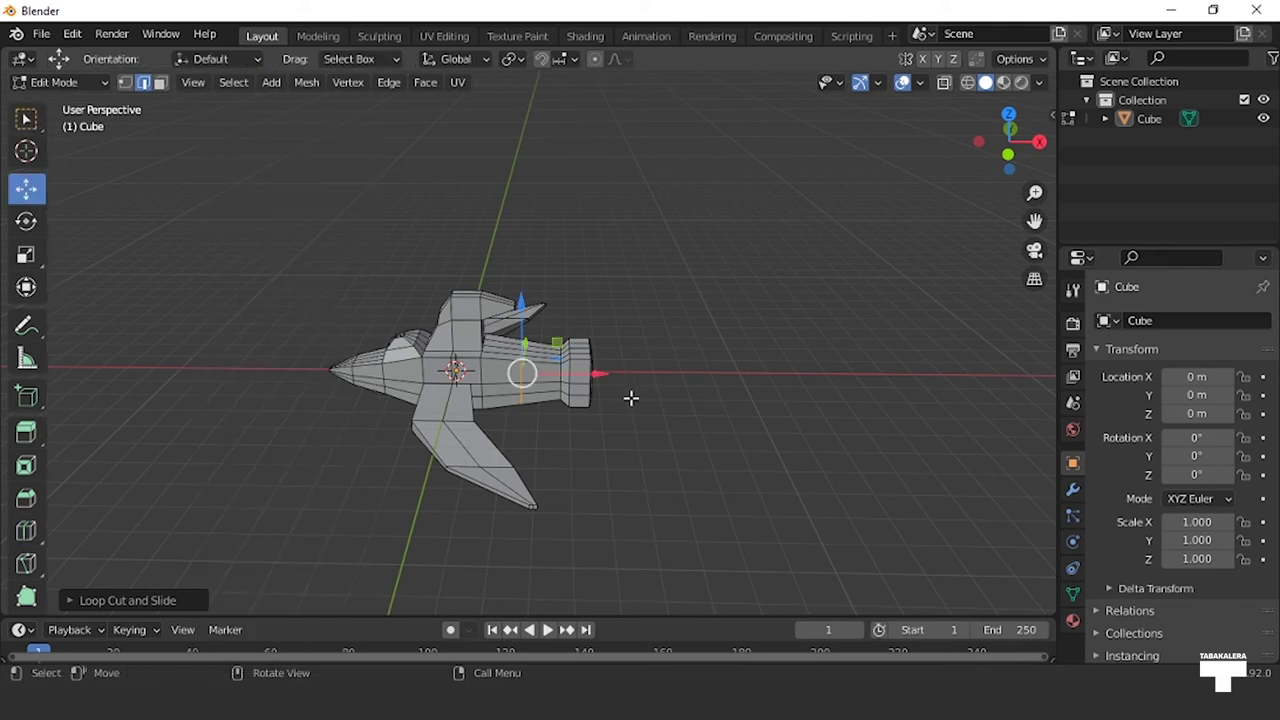
pyautogui.moveTo(612, 382); pyautogui.dragTo(575, 383)
pyautogui.press('s')
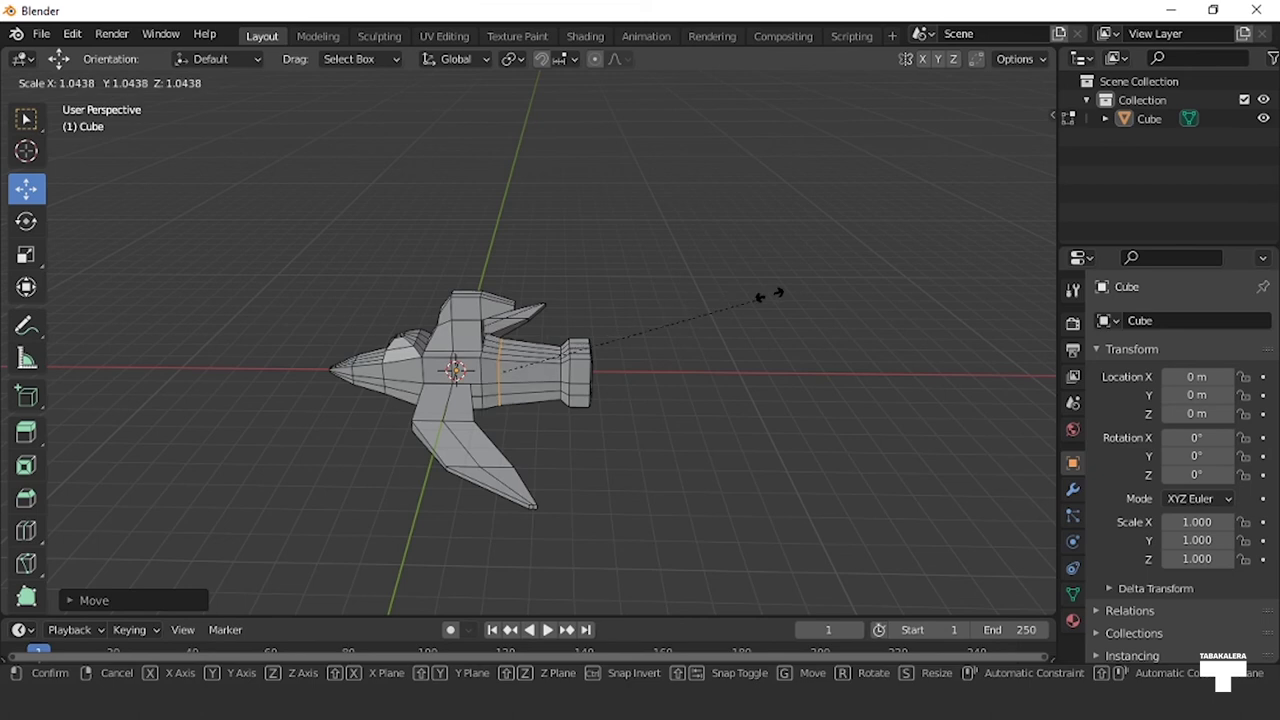
pyautogui.click(742, 302)
pyautogui.moveTo(706, 349)
pyautogui.mouseDown(button='middle')
pyautogui.moveTo(726, 283)
pyautogui.moveTo(896, 305)
pyautogui.mouseUp(button='middle')
pyautogui.moveTo(700, 331)
pyautogui.mouseDown(button='middle')
pyautogui.moveTo(586, 391)
pyautogui.moveTo(148, 294)
pyautogui.mouseUp(button='middle')
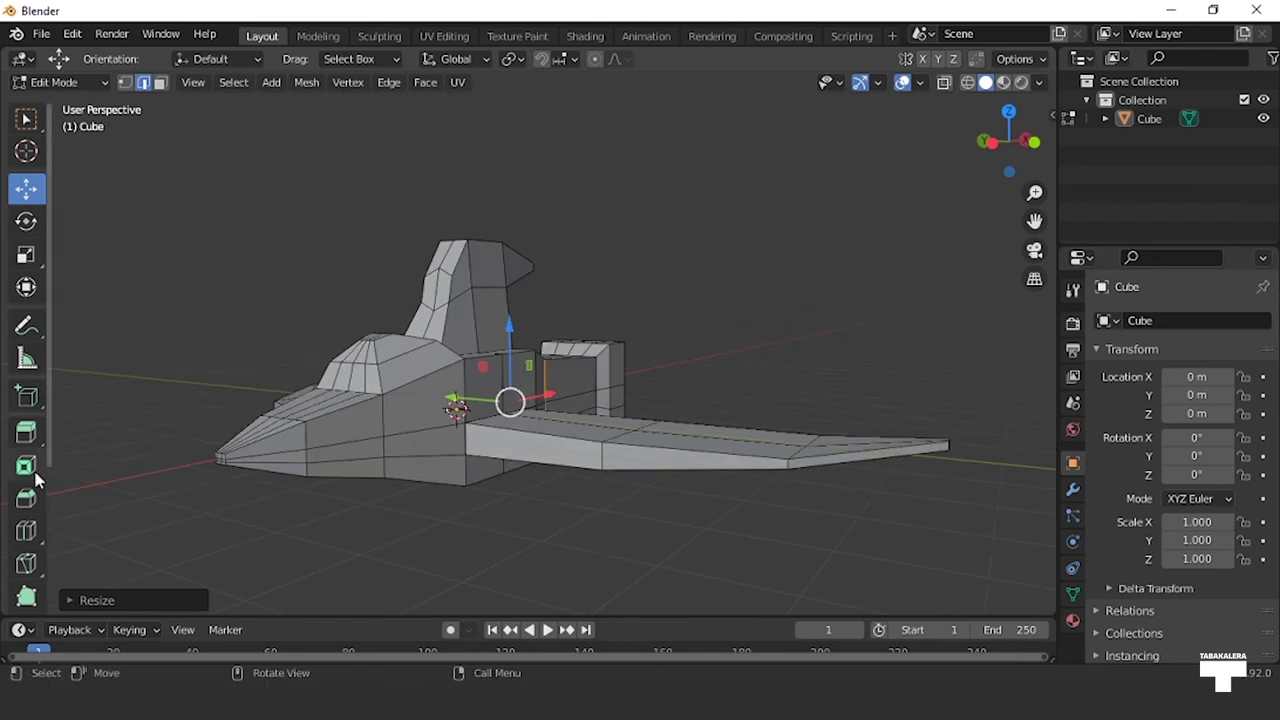
# Step: Add an edge loop around the cockpit, move it, and scale it to about 0.97
pyautogui.click(27, 532)
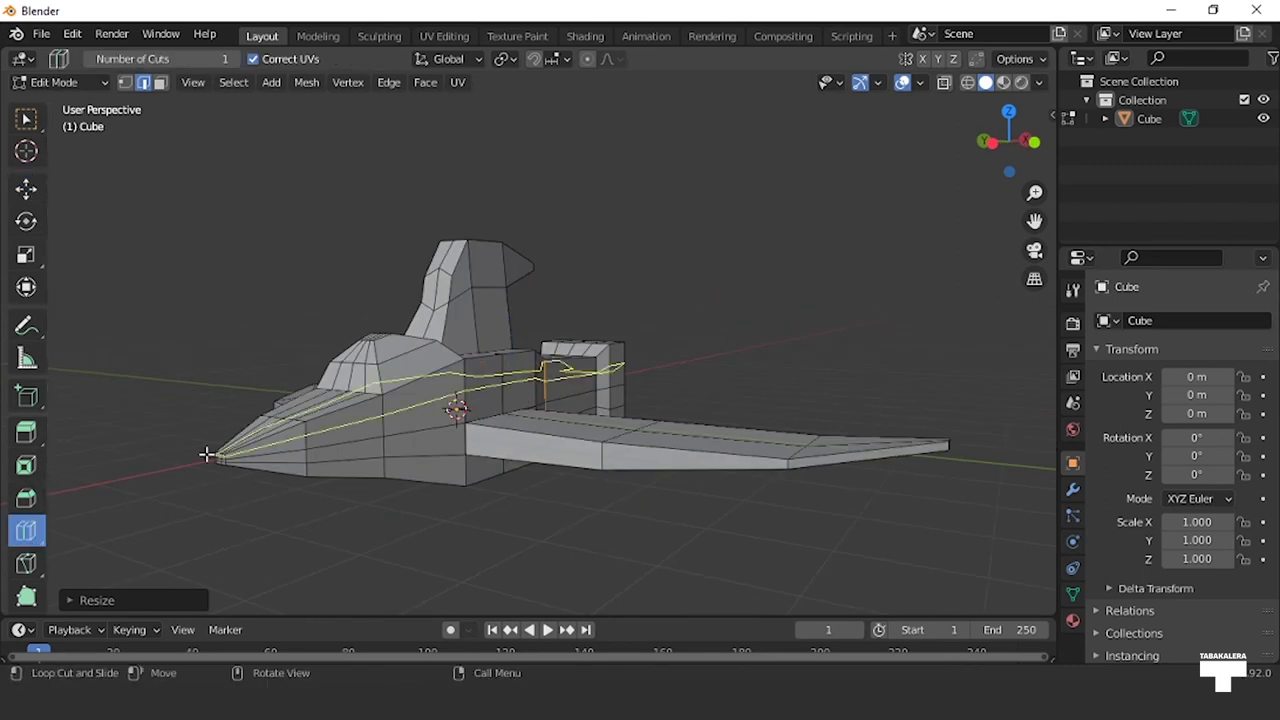
pyautogui.click(380, 376)
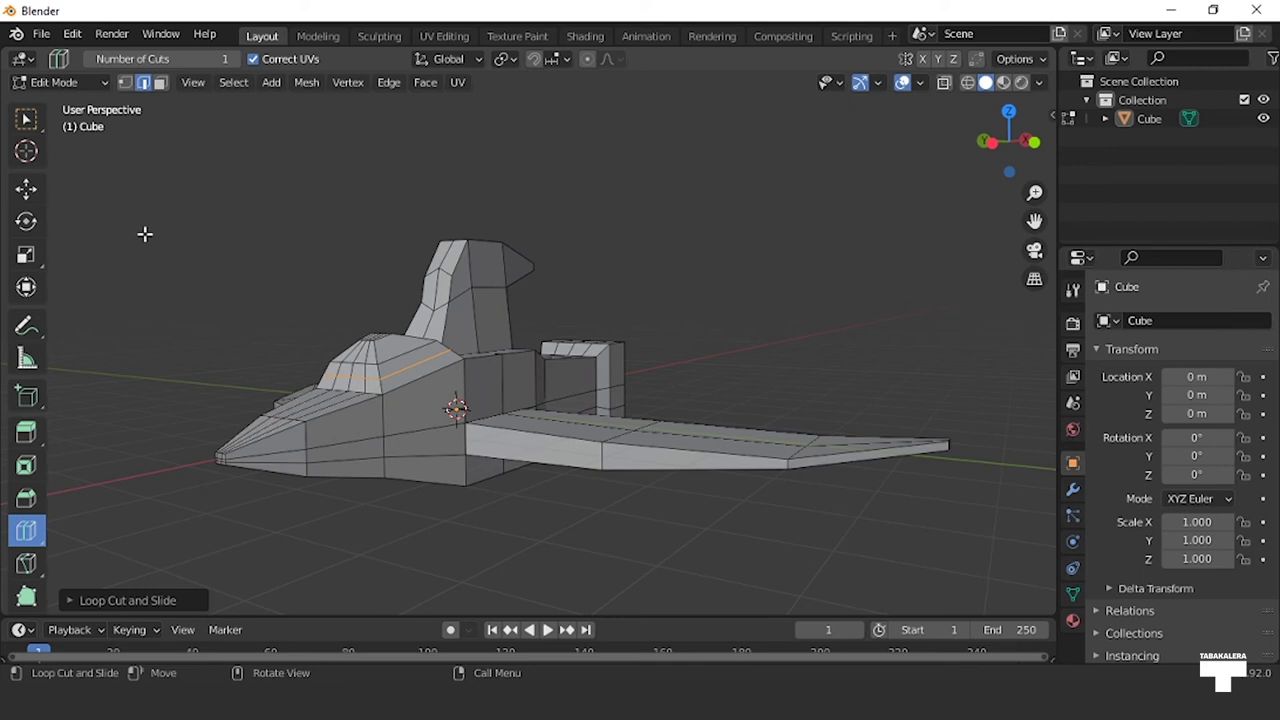
pyautogui.rightClick(100, 165)
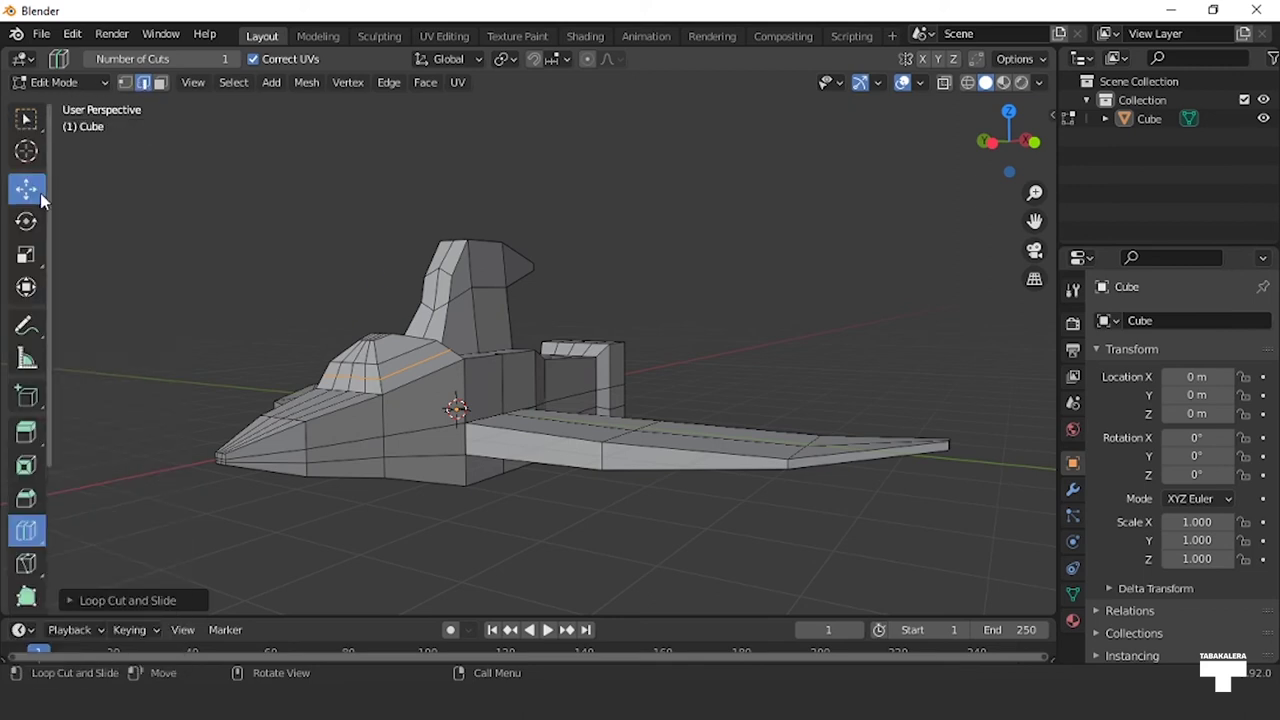
pyautogui.click(40, 193)
pyautogui.moveTo(367, 332); pyautogui.dragTo(383, 320)
pyautogui.press('s')
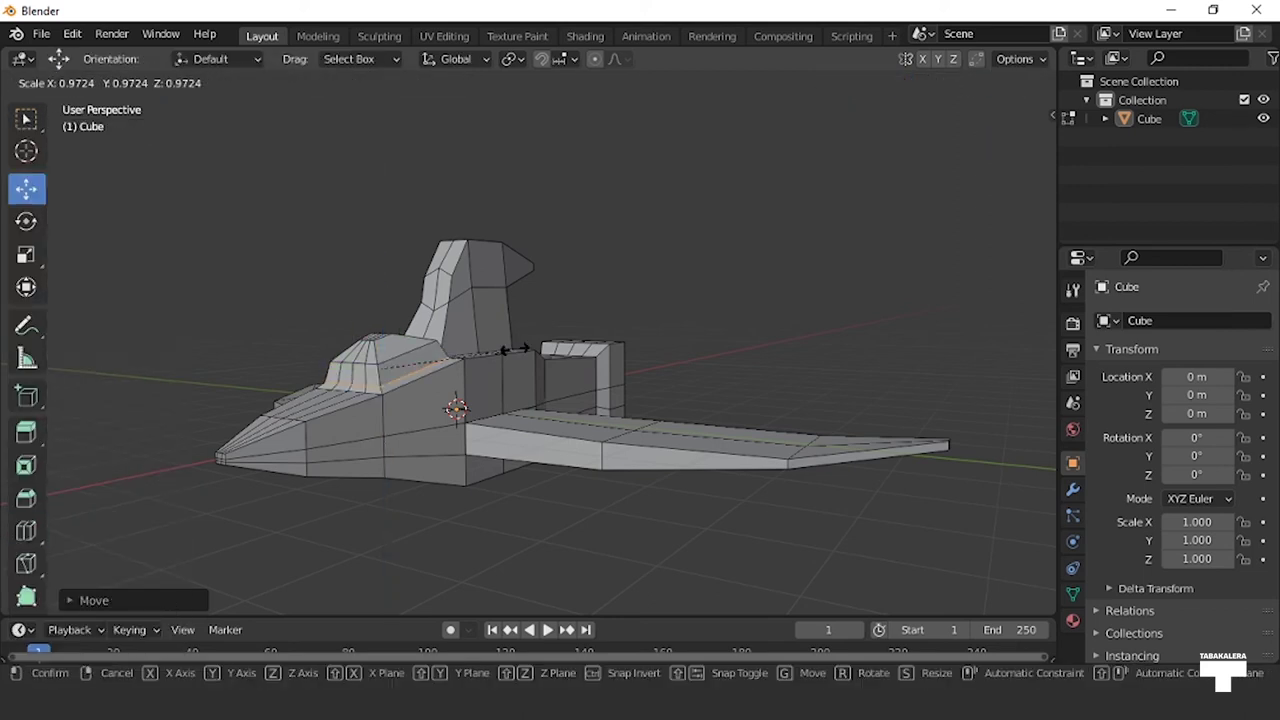
pyautogui.click(520, 355)
pyautogui.moveTo(497, 377)
pyautogui.mouseDown(button='middle')
pyautogui.moveTo(762, 380)
pyautogui.moveTo(750, 370)
pyautogui.mouseUp(button='middle')
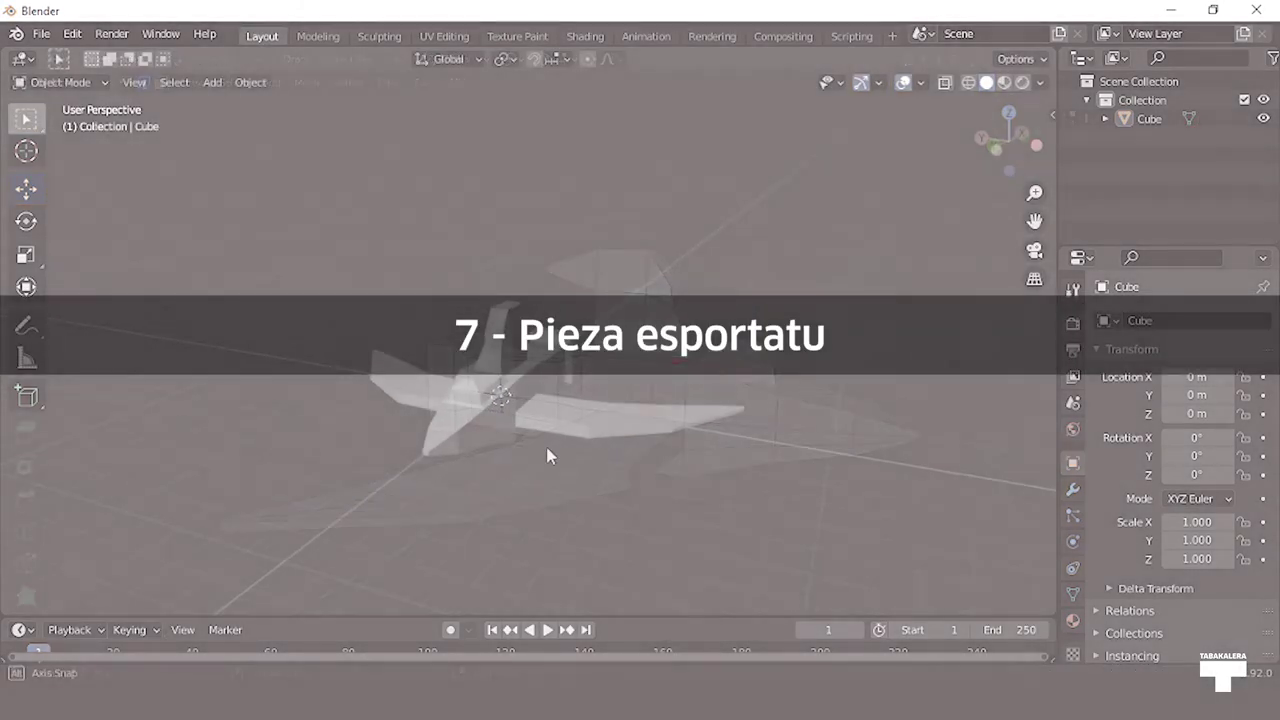
pyautogui.moveTo(547, 456)
pyautogui.mouseDown(button='middle')
pyautogui.moveTo(503, 460)
pyautogui.moveTo(669, 466)
pyautogui.moveTo(654, 448)
pyautogui.moveTo(719, 366)
pyautogui.moveTo(646, 429)
pyautogui.moveTo(586, 434)
pyautogui.moveTo(545, 403)
pyautogui.moveTo(577, 351)
pyautogui.mouseUp(button='middle')
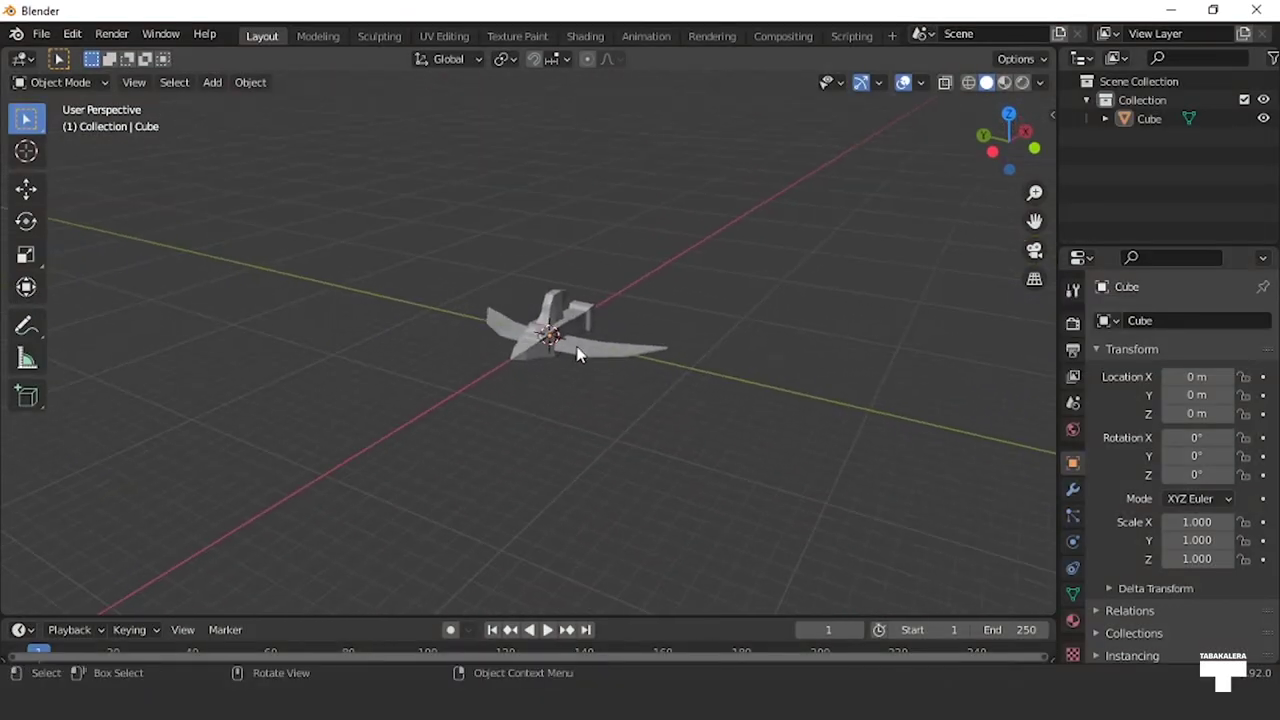
# Step: Export the selected ship to the Desktop as untitled.stl with Selection Only
pyautogui.click(572, 346)
pyautogui.click(29, 36)
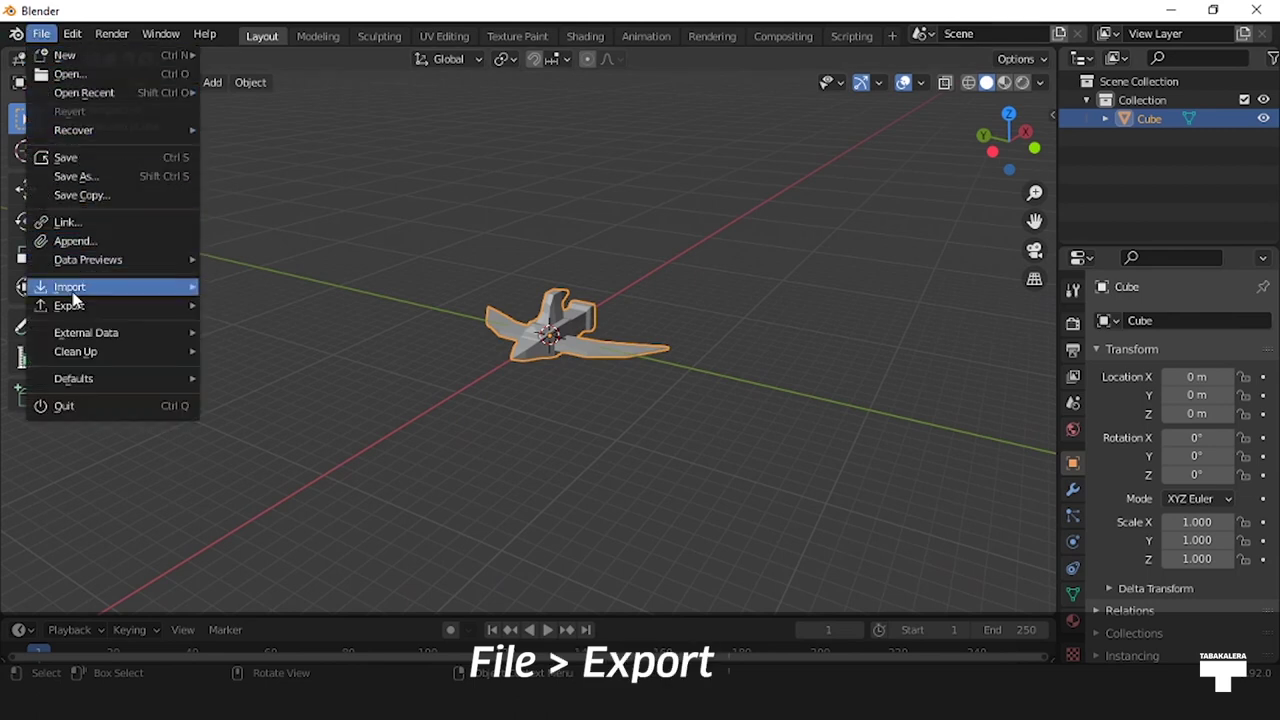
pyautogui.moveTo(69, 305)
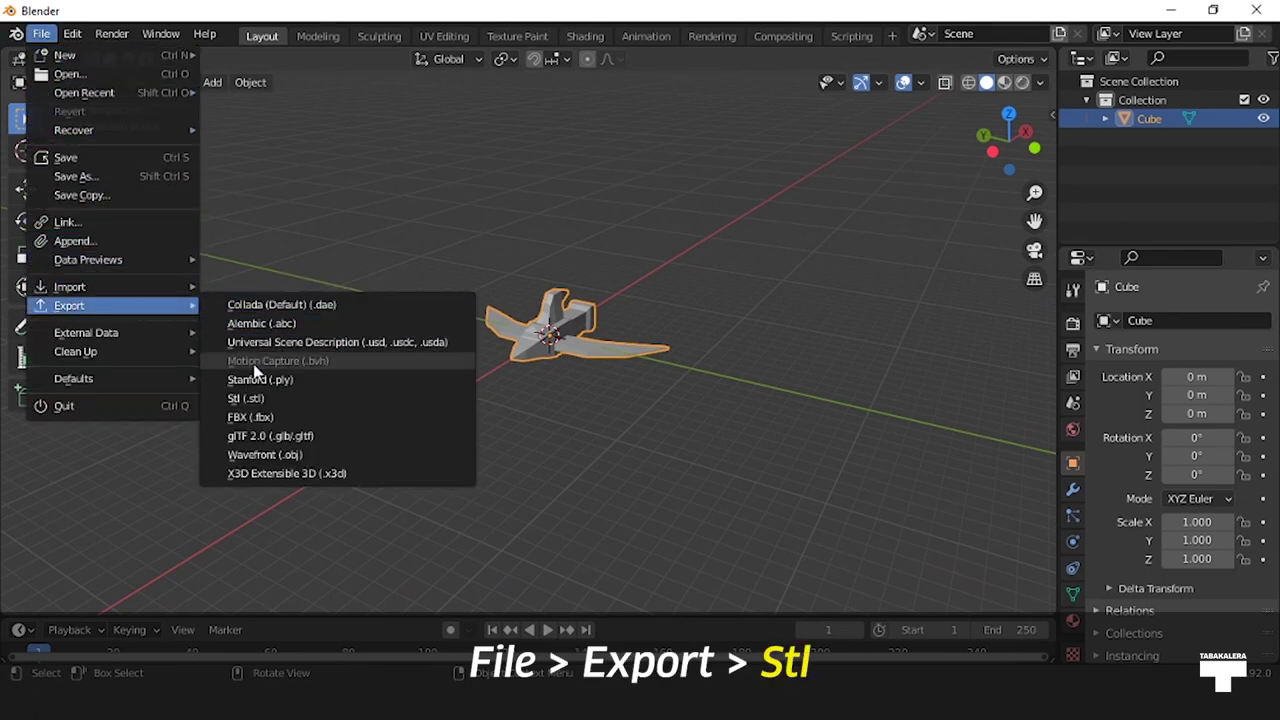
pyautogui.click(263, 398)
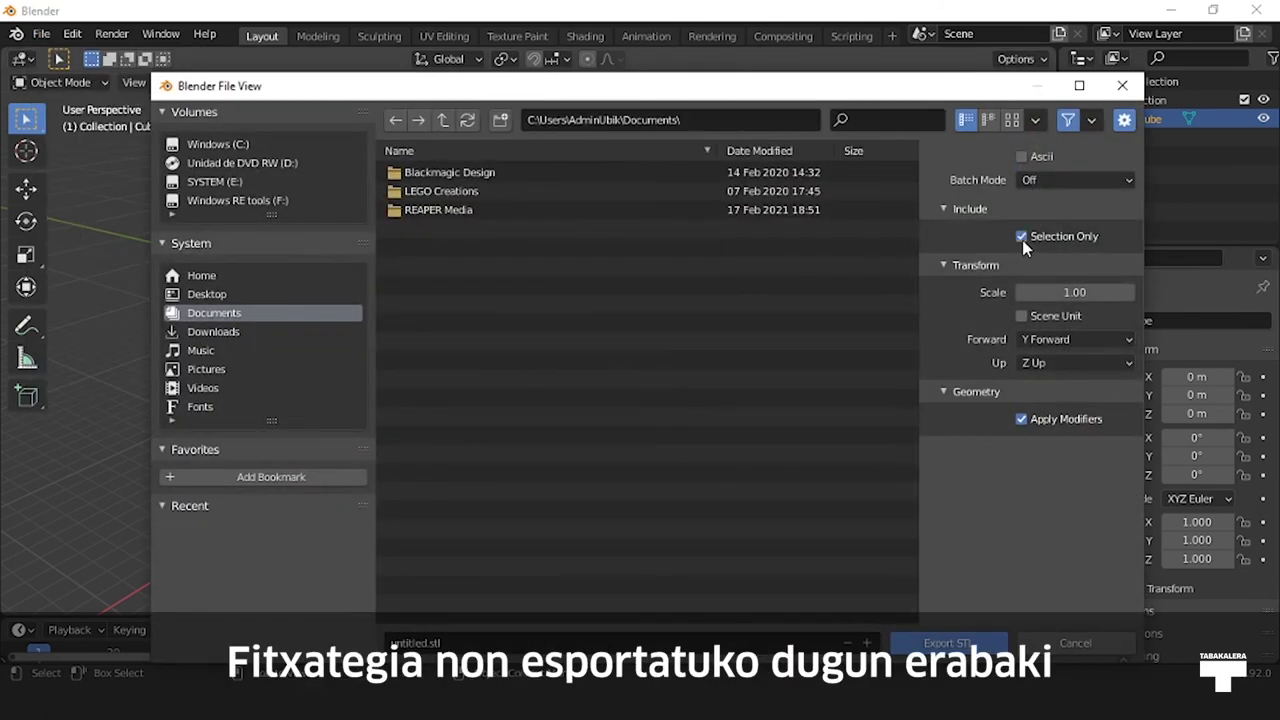
pyautogui.click(216, 294)
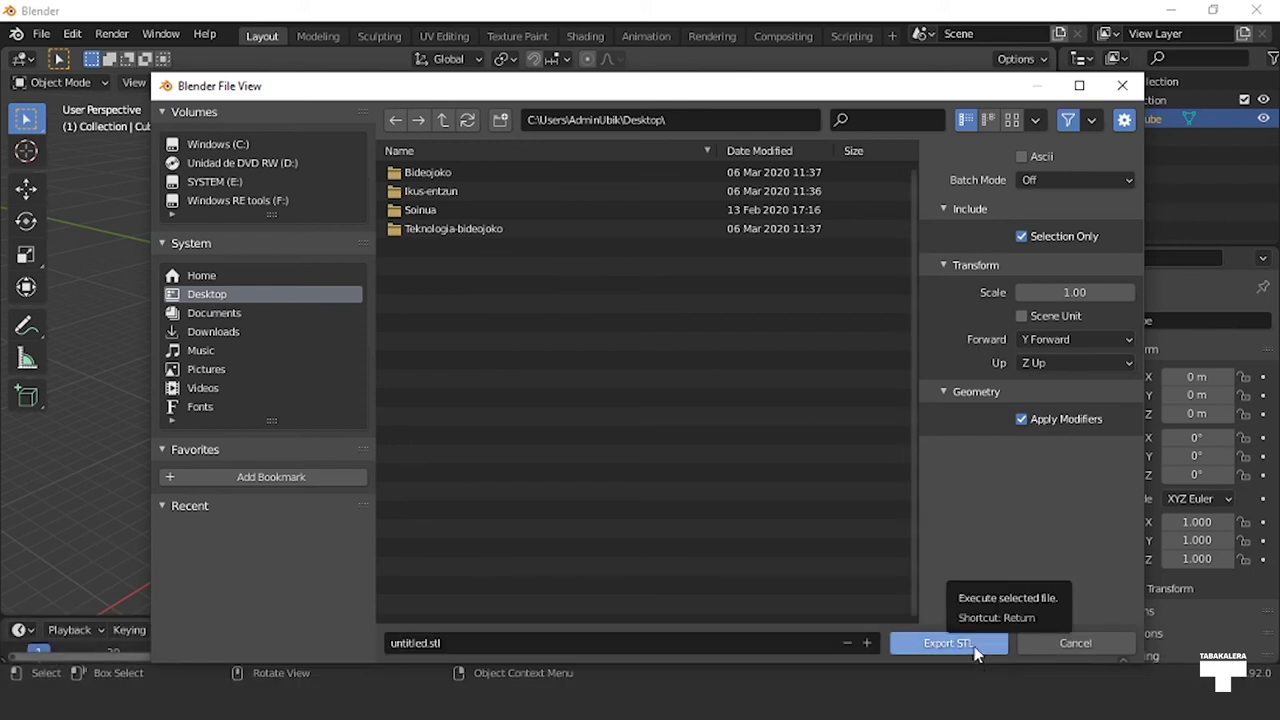
pyautogui.click(948, 643)
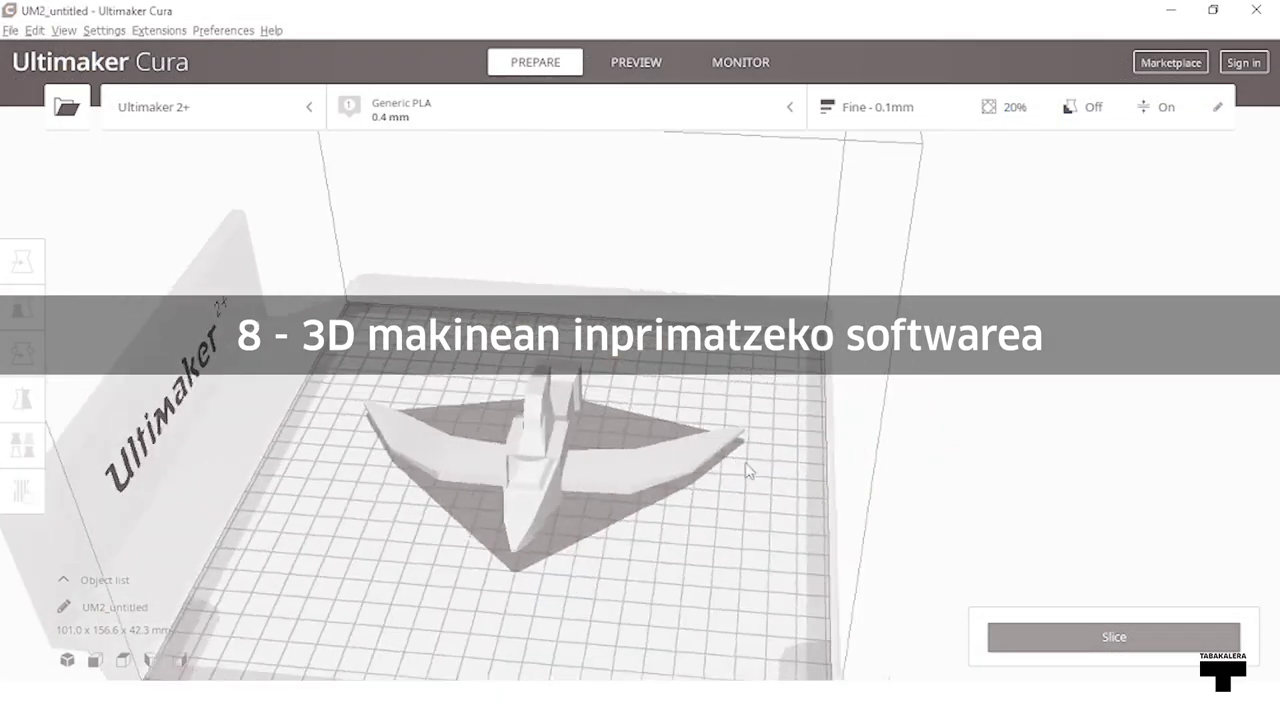
# Step: Slice the imported ship at Fine 0.1mm for an estimated 5 h 6 min and 23 g
pyautogui.moveTo(634, 441)
pyautogui.mouseDown(button='right')
pyautogui.moveTo(777, 466)
pyautogui.moveTo(770, 377)
pyautogui.moveTo(690, 365)
pyautogui.mouseUp(button='right')
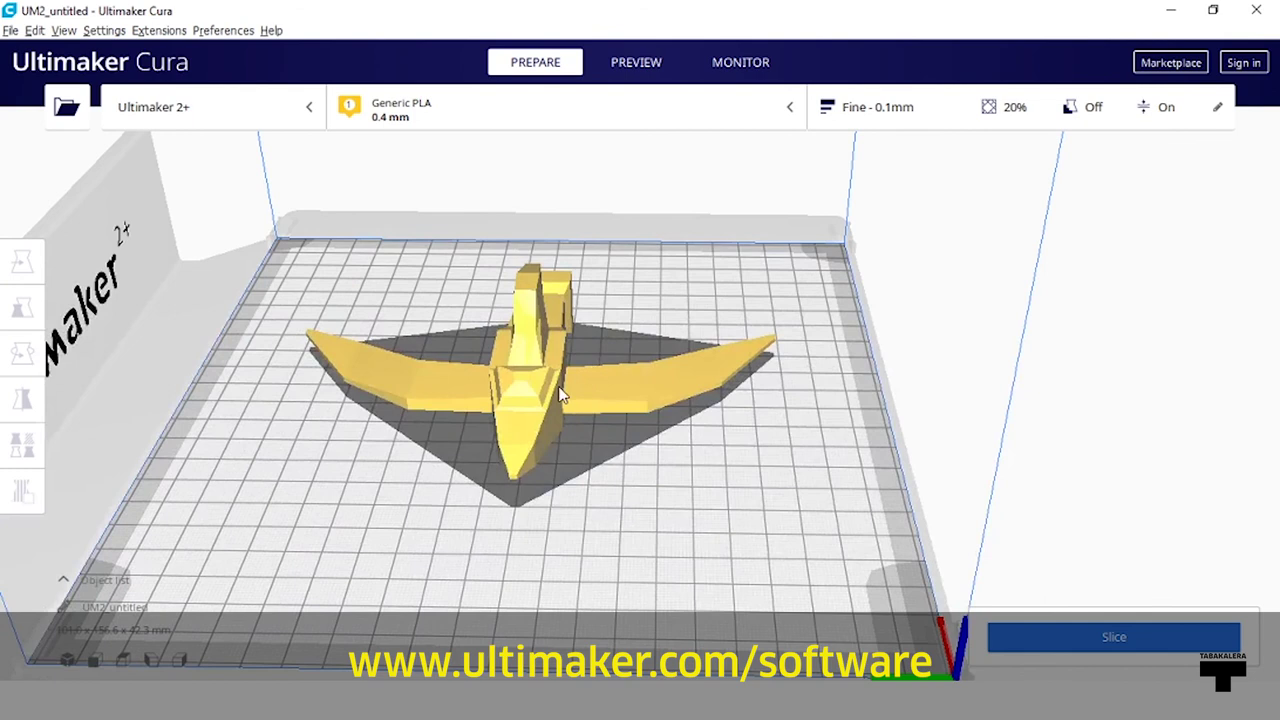
pyautogui.click(690, 365)
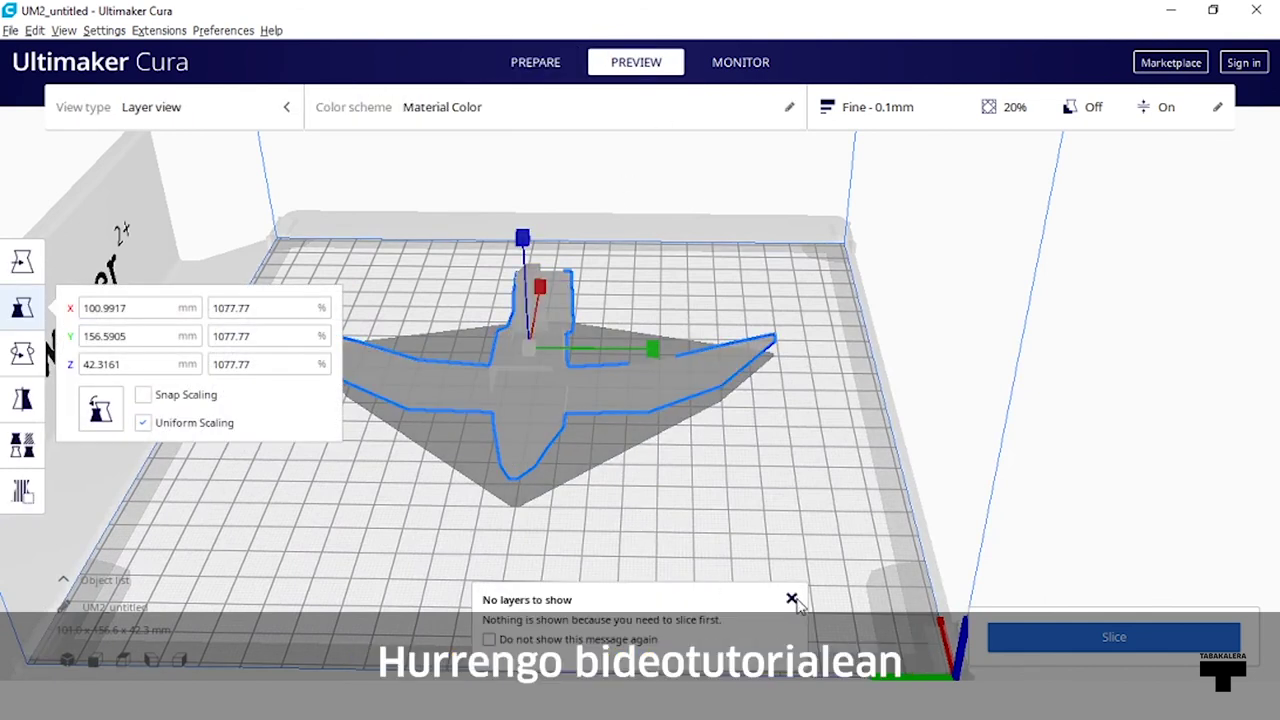
pyautogui.moveTo(728, 549); pyautogui.dragTo(846, 480, button='right')
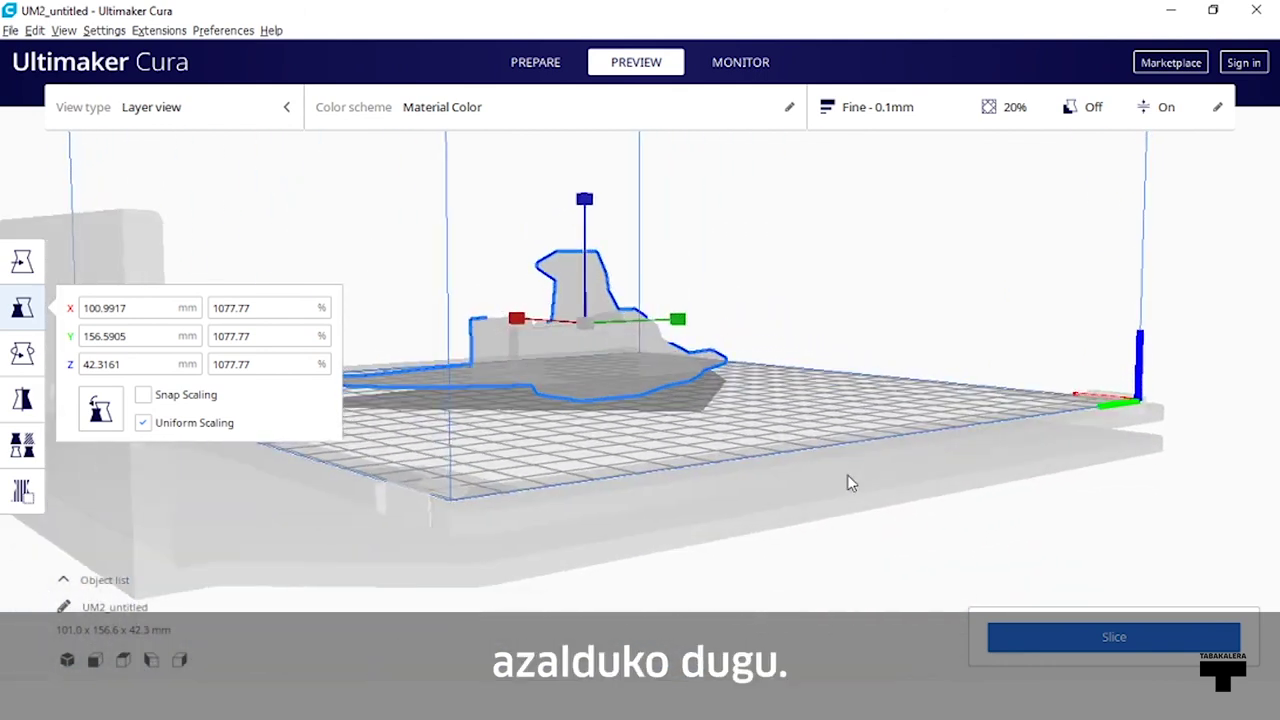
pyautogui.click(1035, 631)
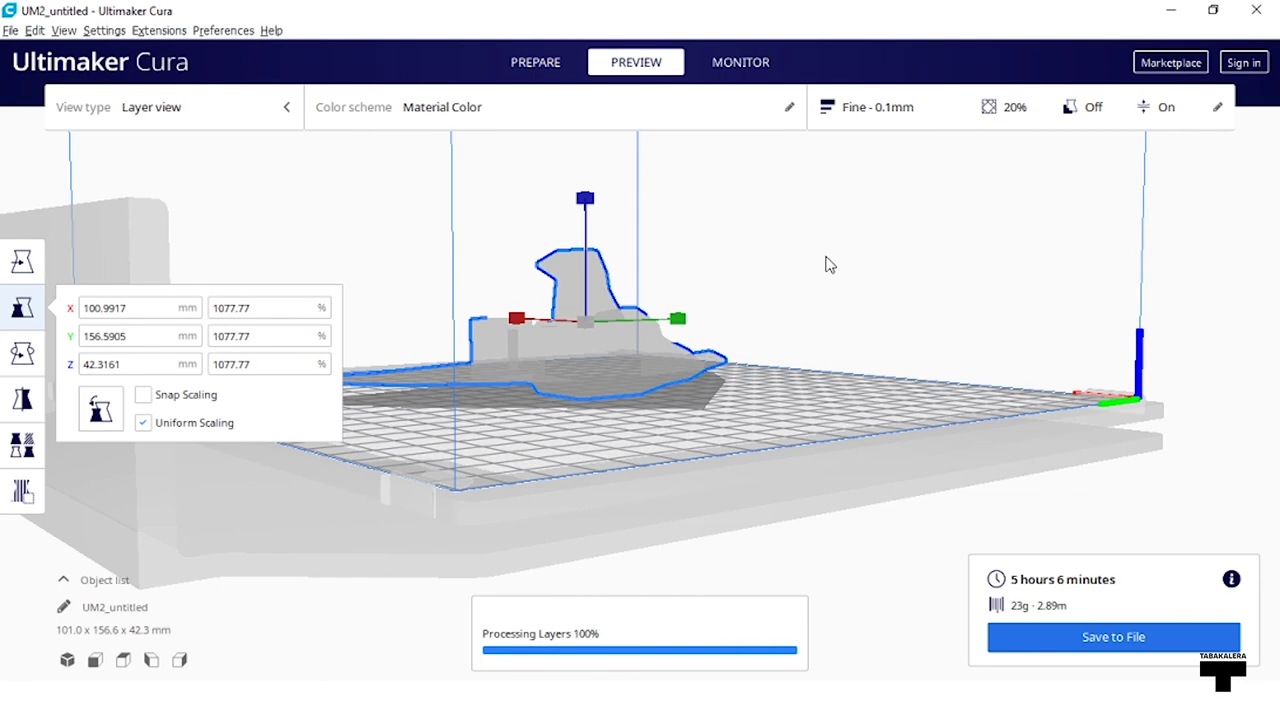
pyautogui.moveTo(808, 274)
pyautogui.mouseDown(button='right')
pyautogui.moveTo(808, 313)
pyautogui.moveTo(983, 263)
pyautogui.moveTo(770, 397)
pyautogui.moveTo(822, 304)
pyautogui.mouseUp(button='right')
pyautogui.scroll(-5, 770, 397)
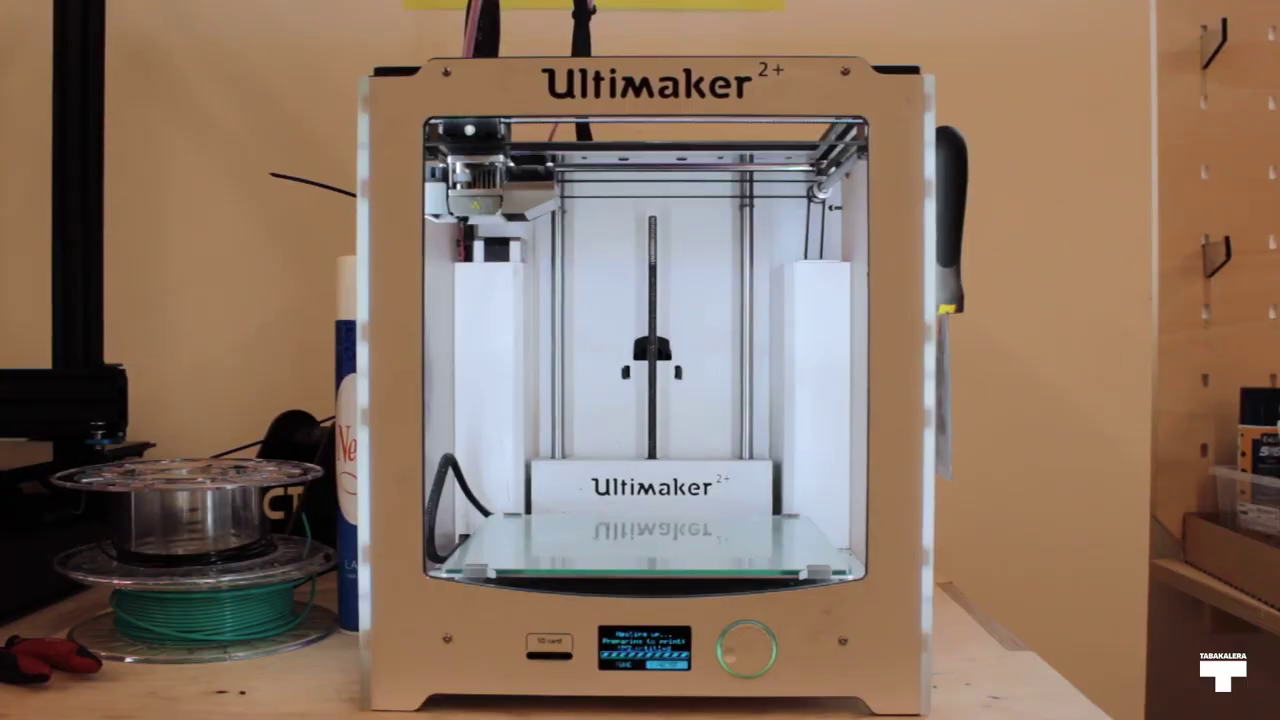